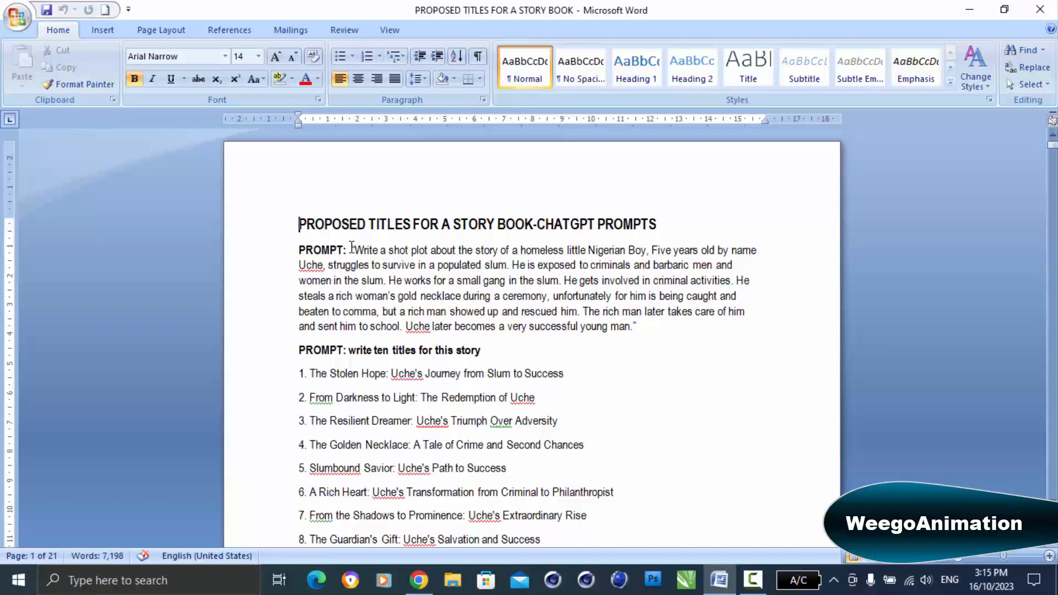
Copy the quoted story plot text of the first prompt, without its PROMPT label.
left_click_drag(353, 248, 639, 326)
right_click(487, 270)
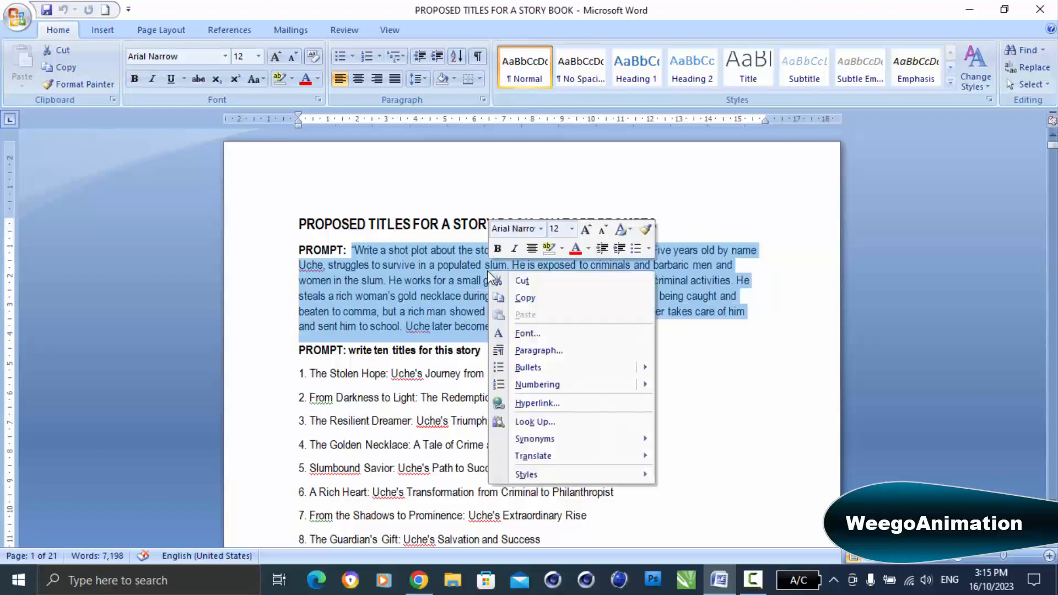
left_click(524, 292)
left_click(708, 346)
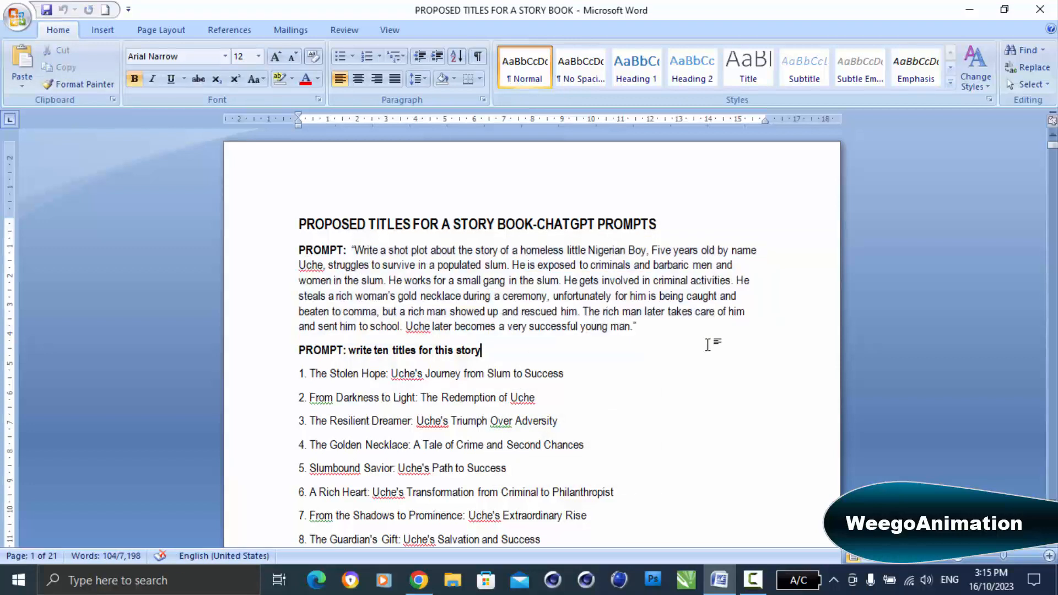
Switch to ChatGPT in Chrome and submit the copied story plot prompt as a message.
left_click(419, 580)
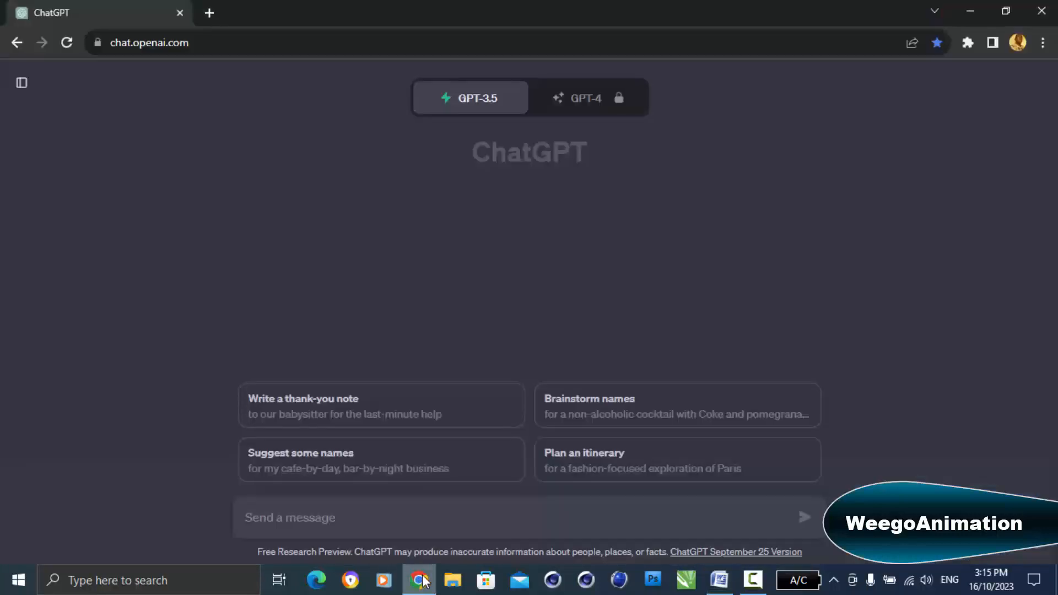
left_click(460, 516)
key("ctrl+v")
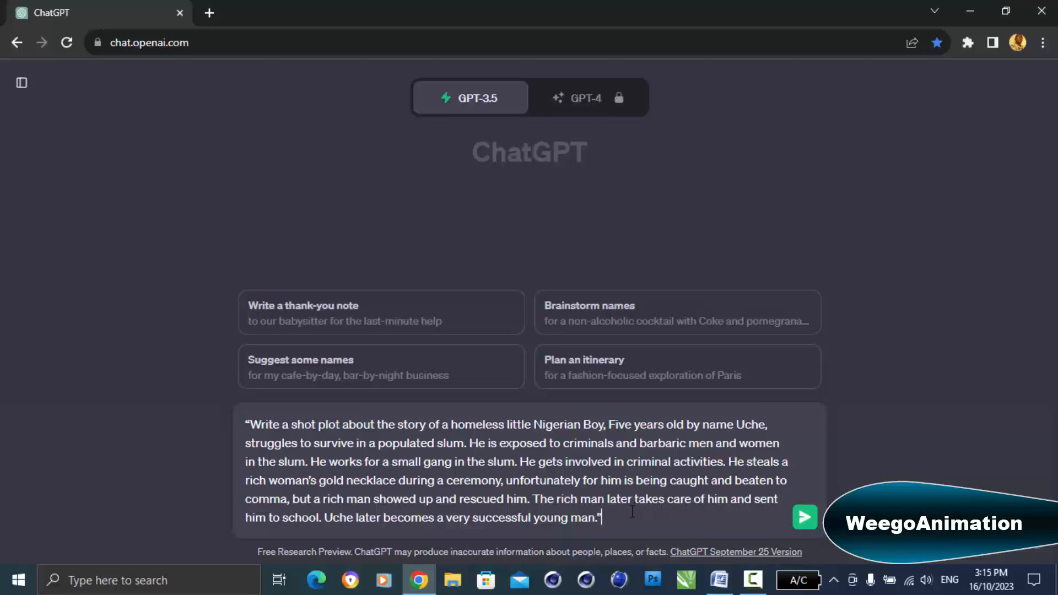
left_click(805, 518)
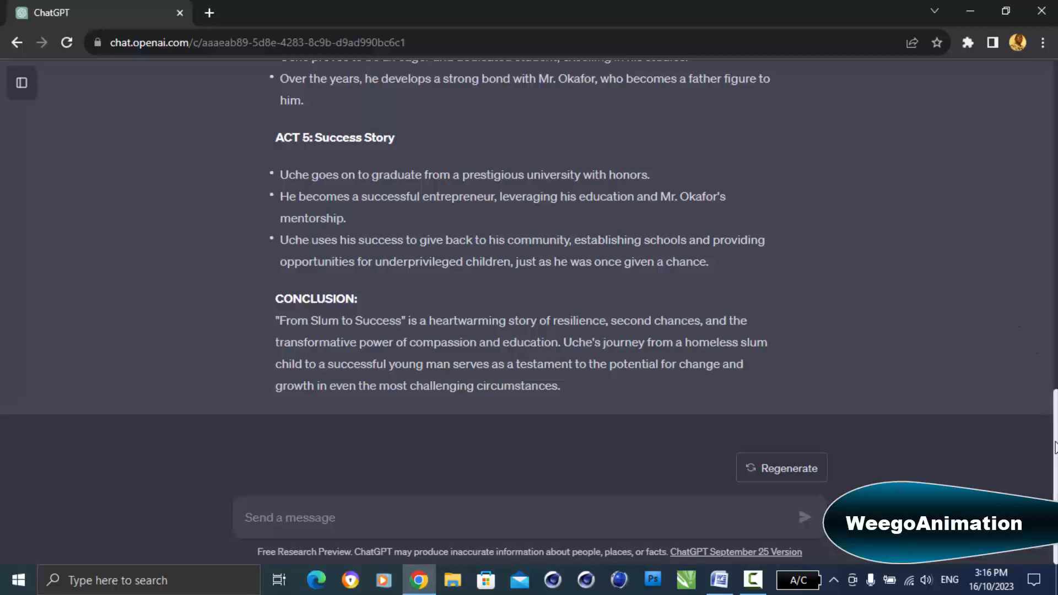
Read through the generated story plot from its title and introduction to the conclusion.
left_click_drag(1055, 446, 1053, 160)
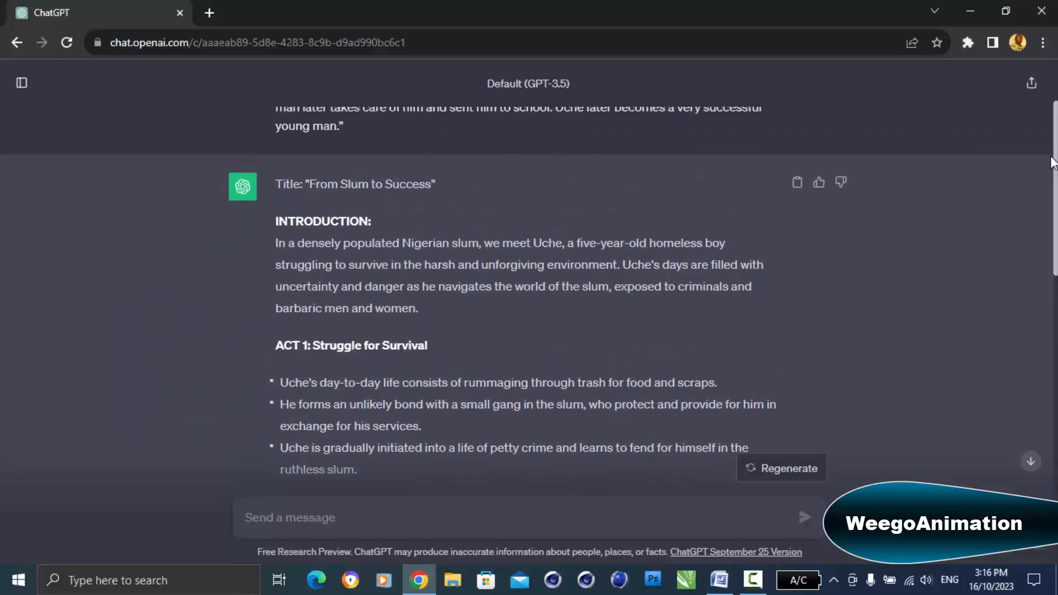
left_click_drag(1055, 157, 1054, 279)
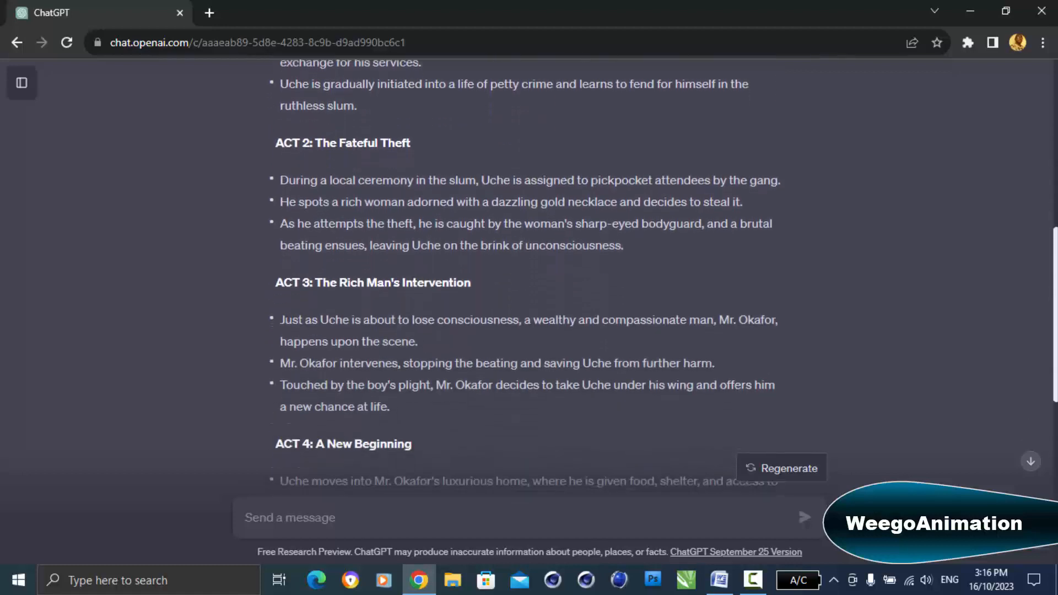
left_click_drag(1055, 278, 1055, 288)
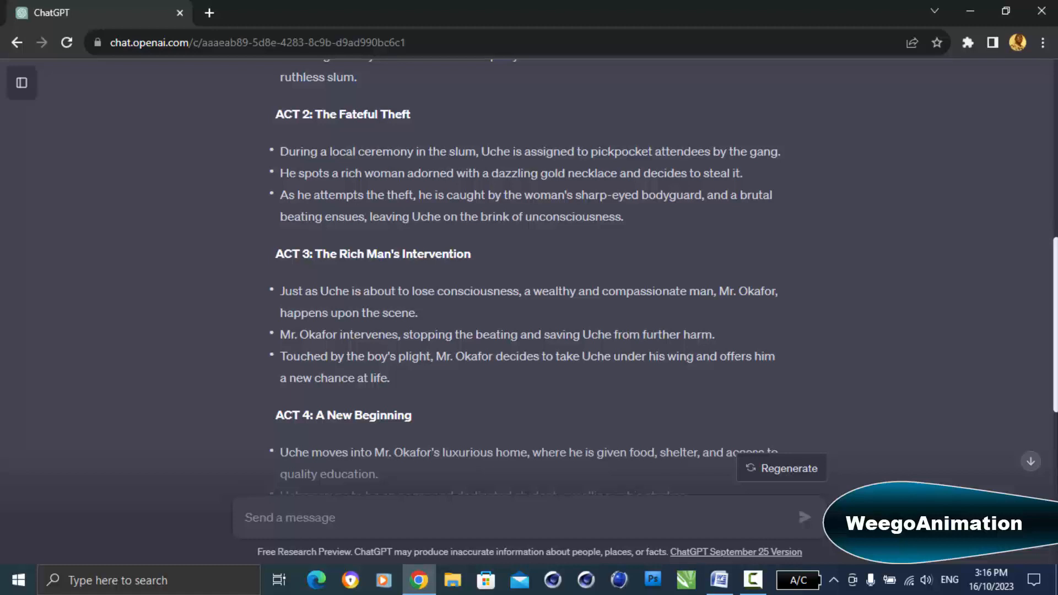
left_click_drag(1054, 325, 1054, 445)
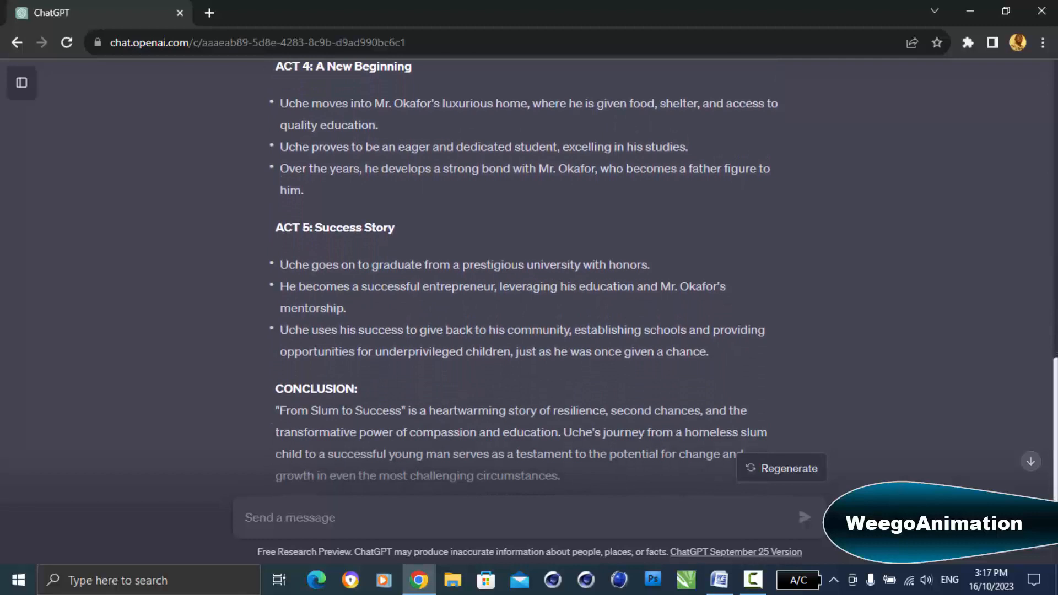
left_click_drag(1054, 445, 1055, 113)
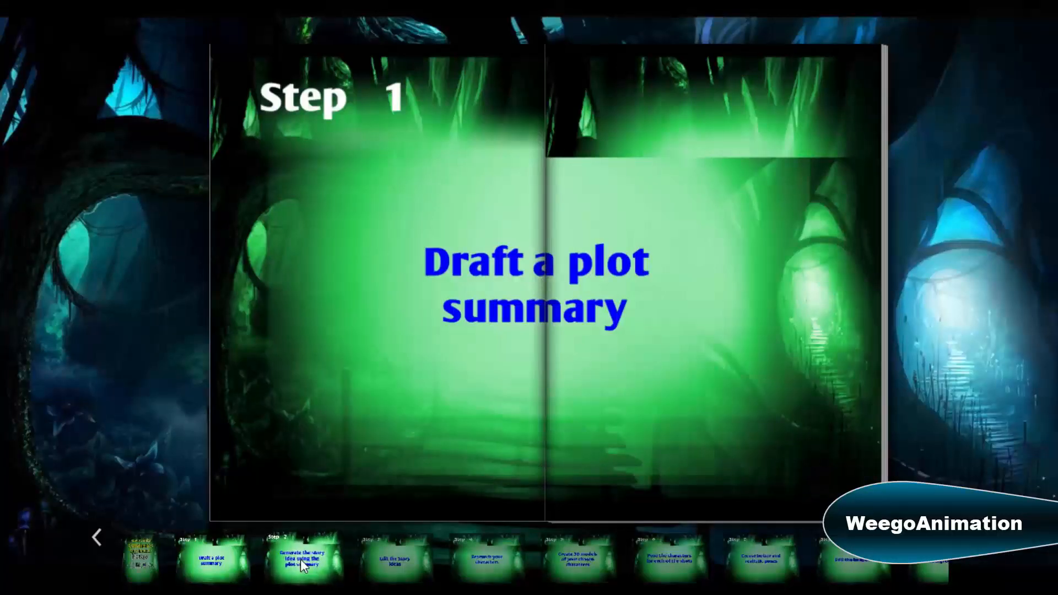
left_click(302, 559)
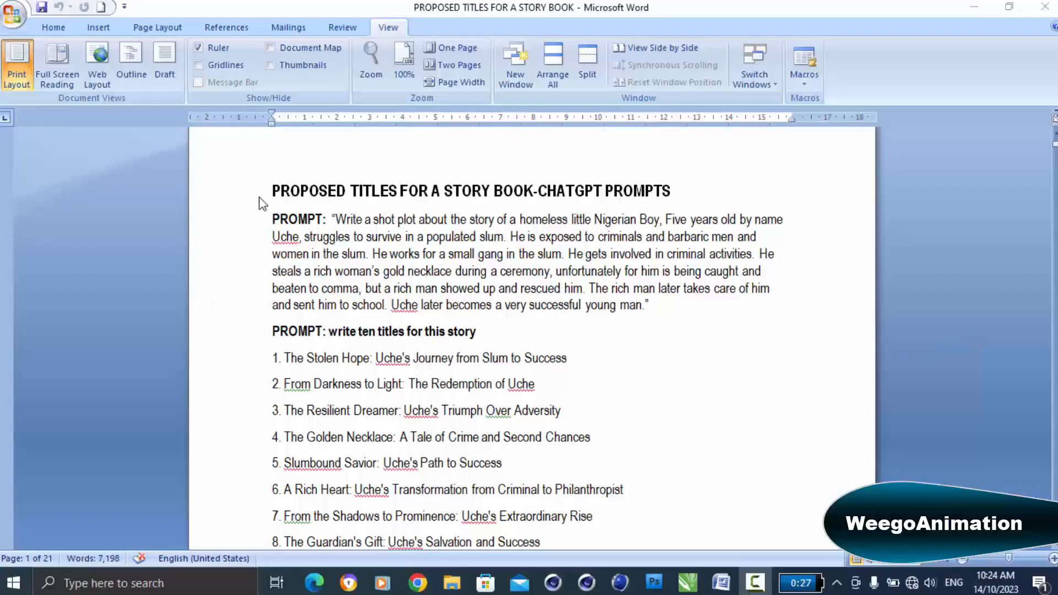
Highlight the title of the Word document and the opening story plot prompt in turn, and enlarge the page for reading.
left_click(273, 190)
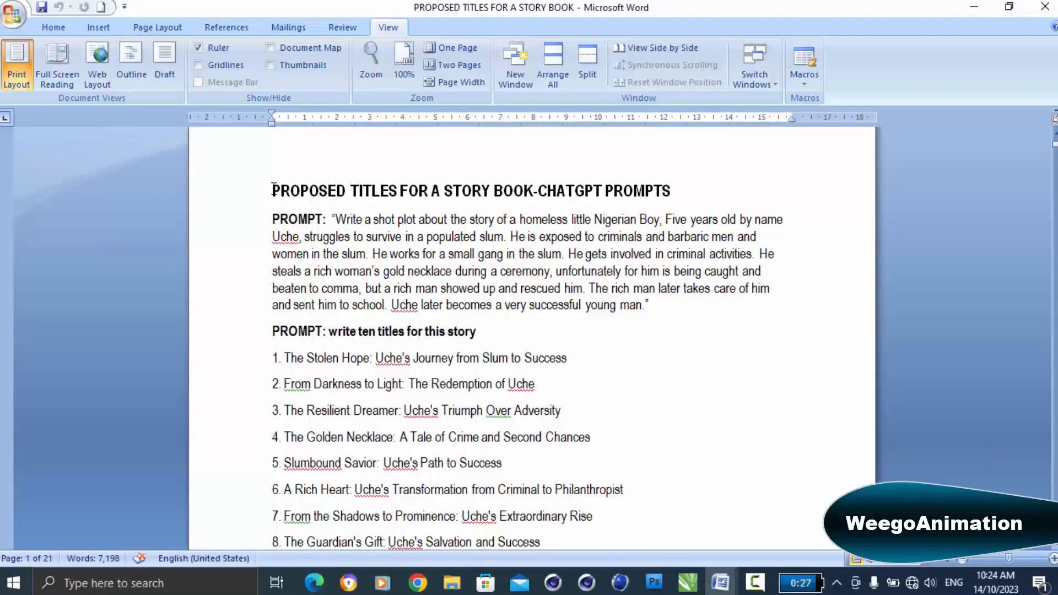
left_click_drag(268, 189, 719, 196)
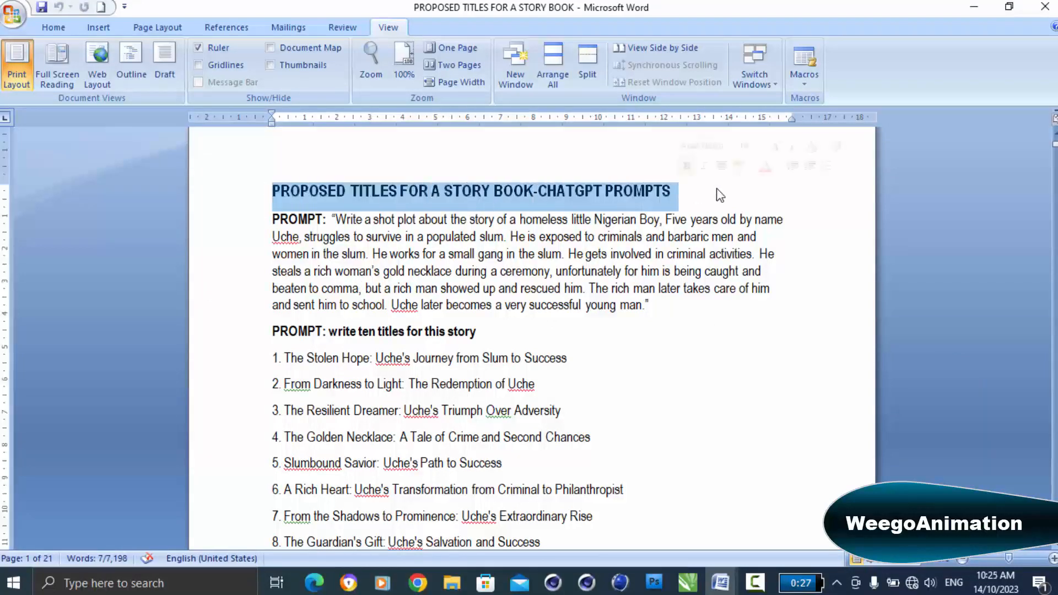
left_click(715, 192)
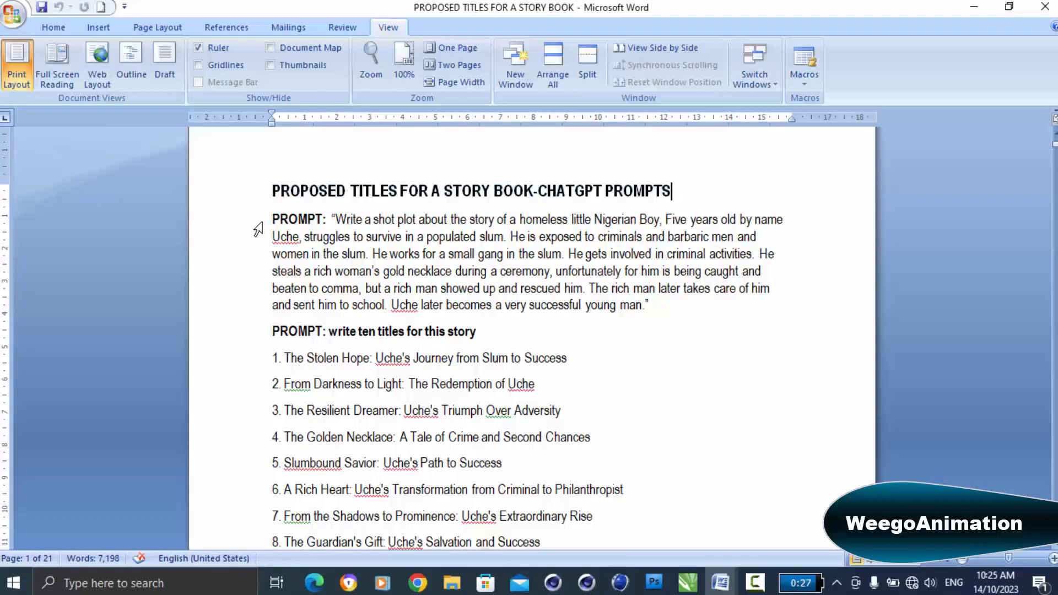
left_click_drag(257, 228, 256, 313)
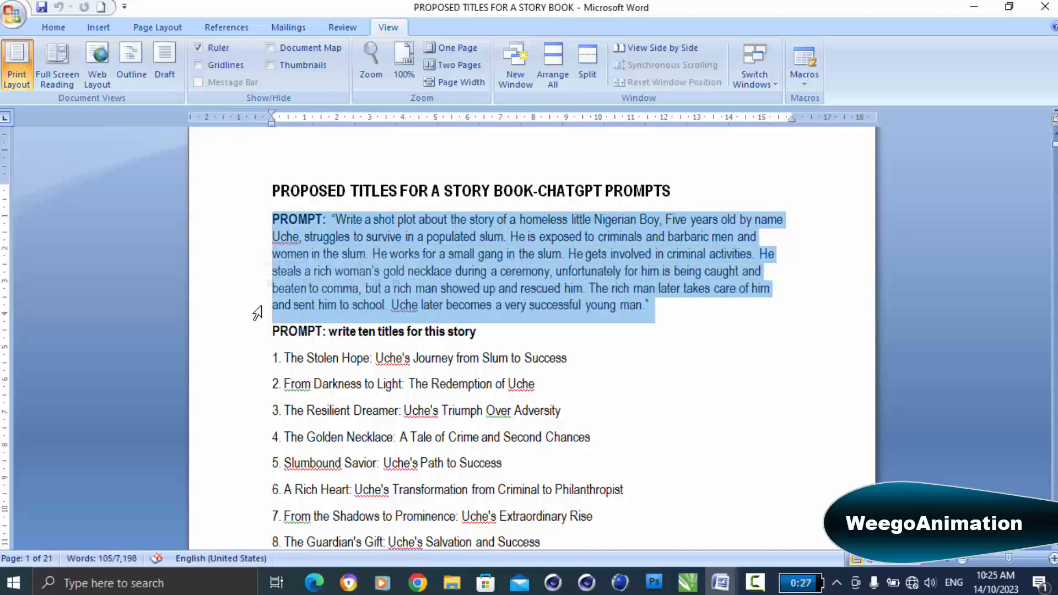
left_click(1053, 559)
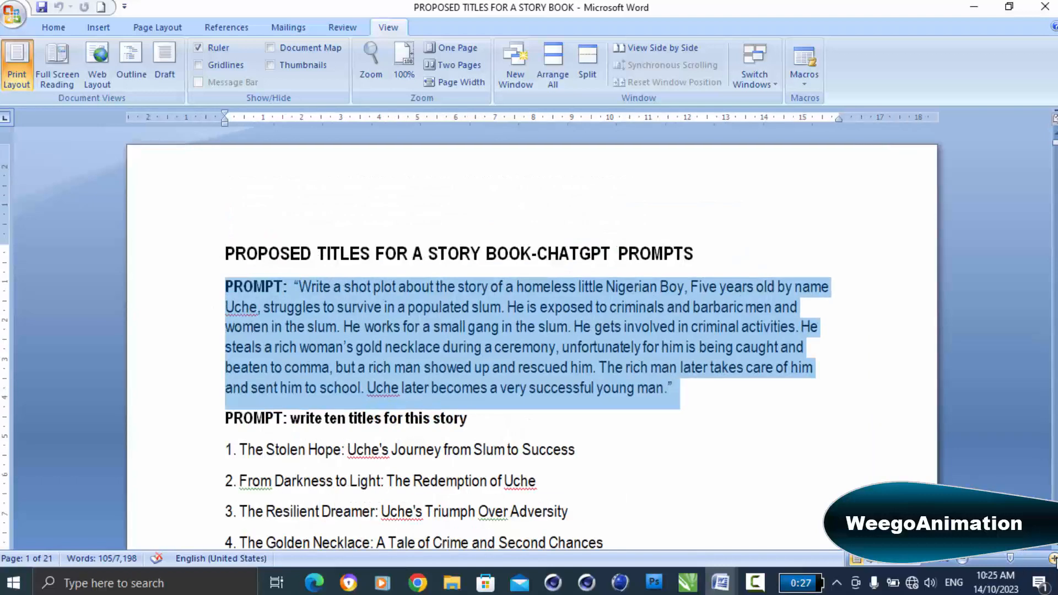
left_click(1053, 559)
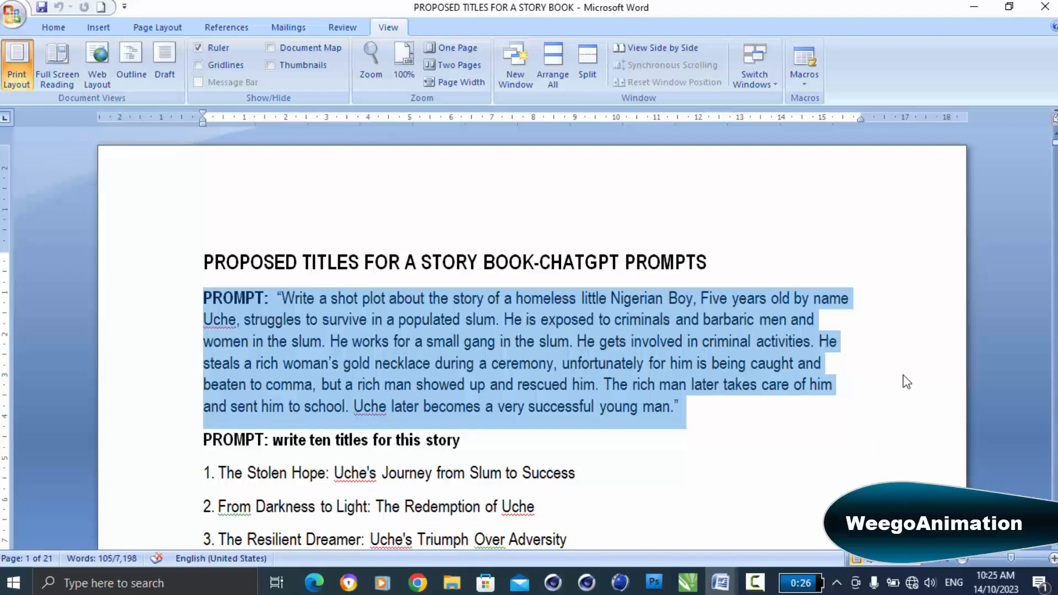
Highlight the prompt "write ten titles for this story" and review the numbered titles below it.
scroll(904, 342, "down", 1)
scroll(903, 341, "down", 1)
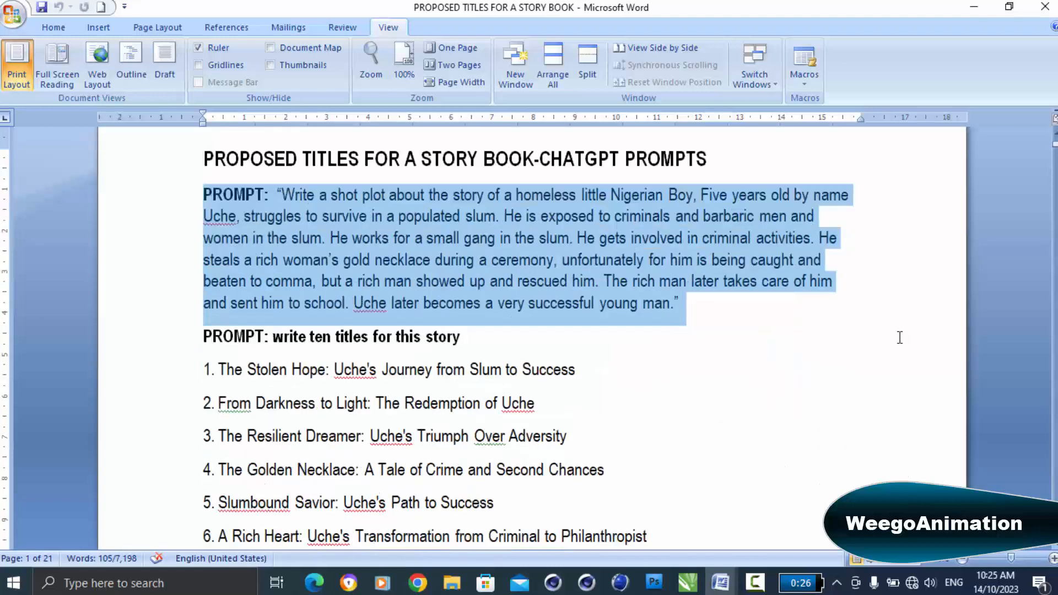
scroll(899, 338, "down", 1)
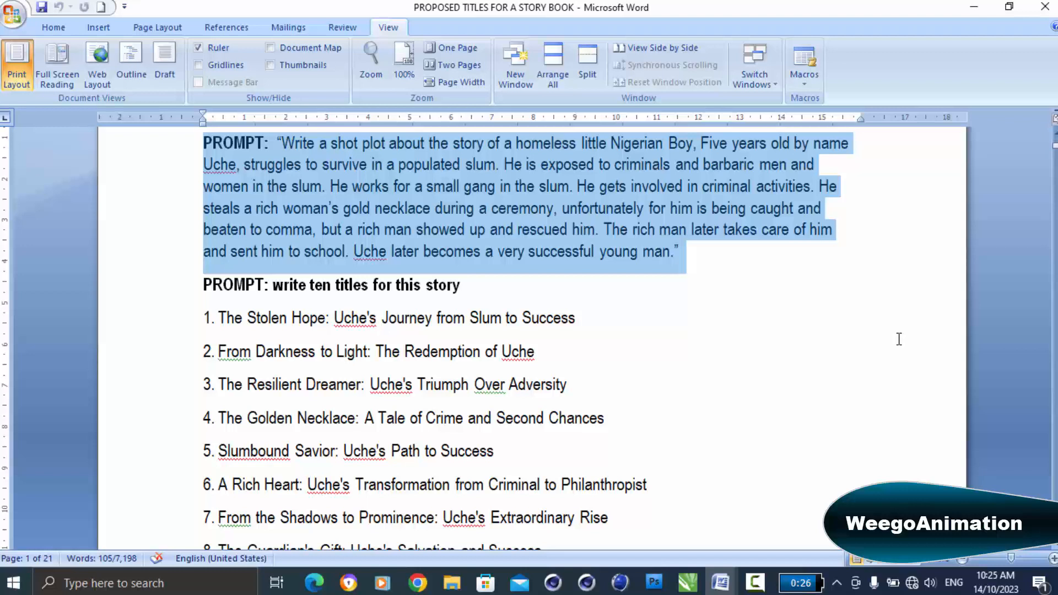
left_click(876, 349)
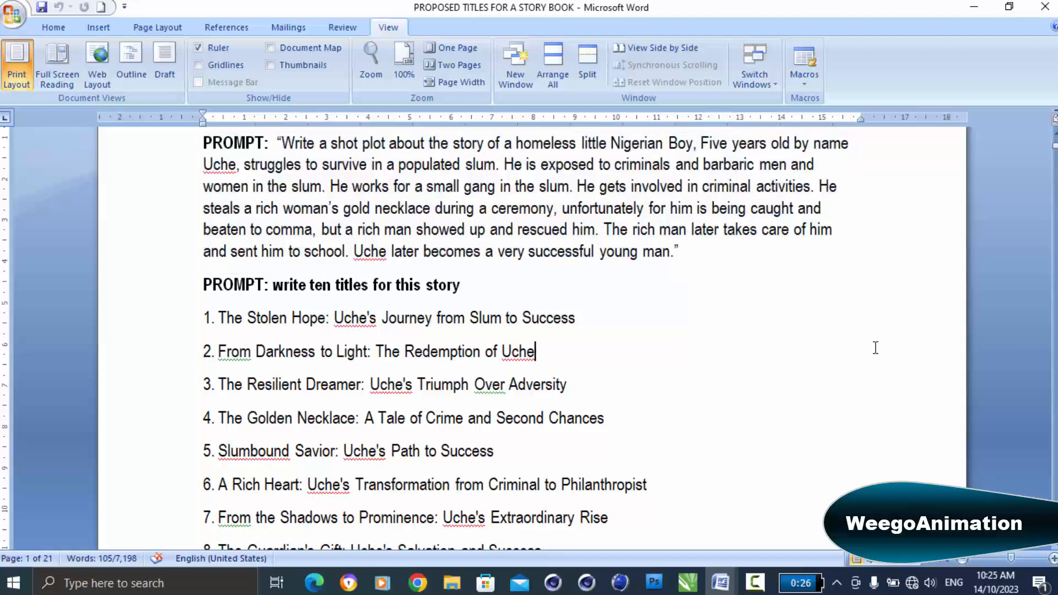
left_click(168, 298)
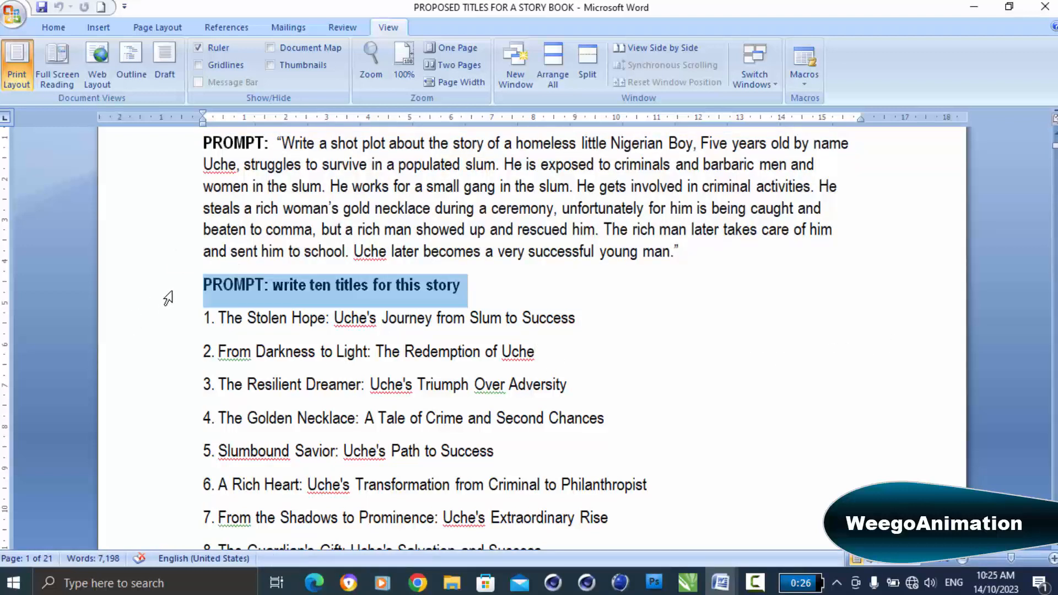
scroll(168, 298, "down", 3)
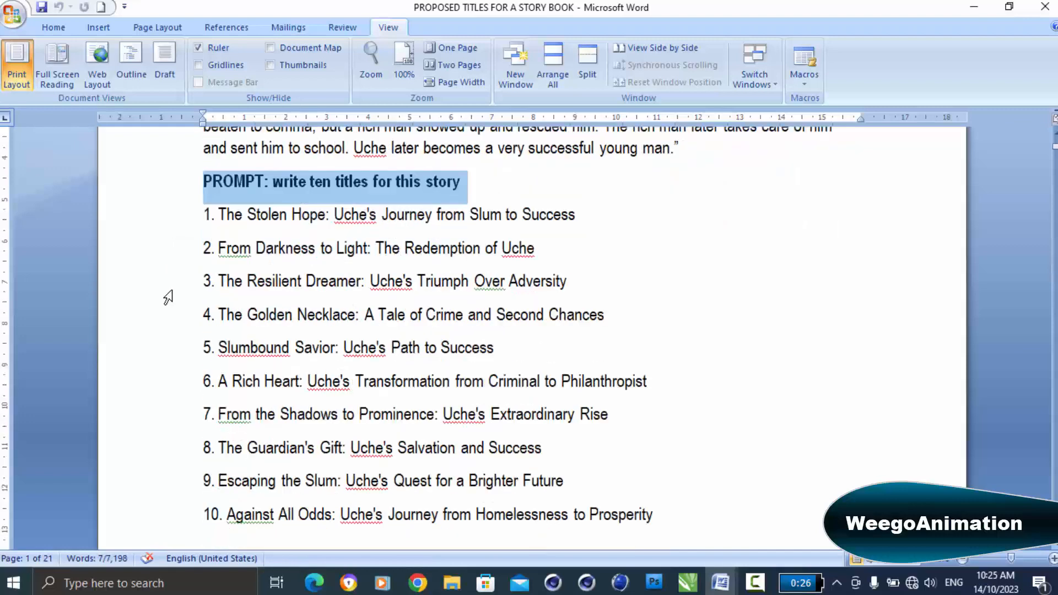
scroll(168, 298, "down", 4)
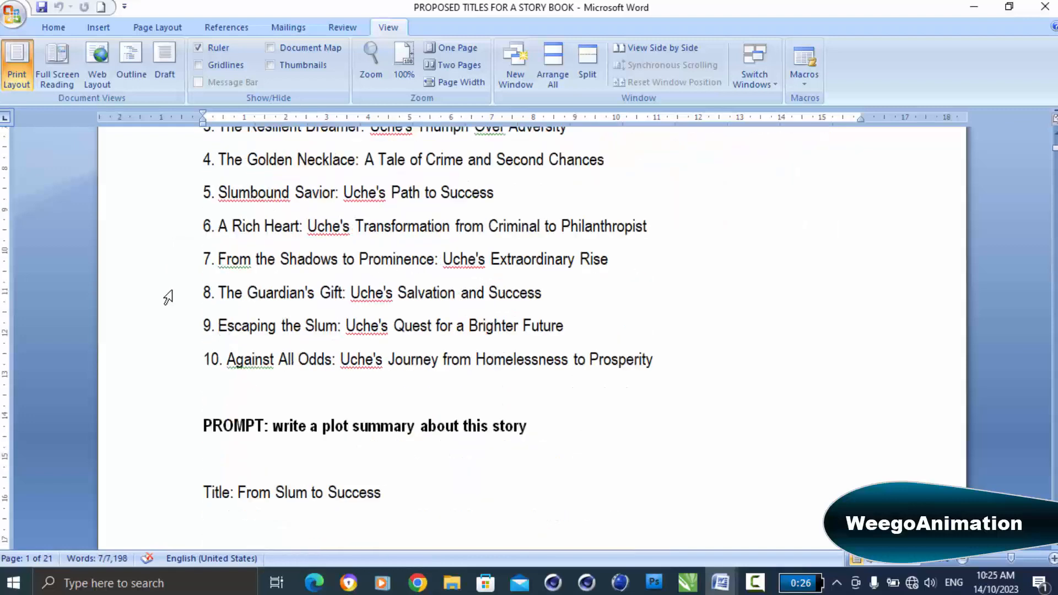
scroll(168, 298, "down", 3)
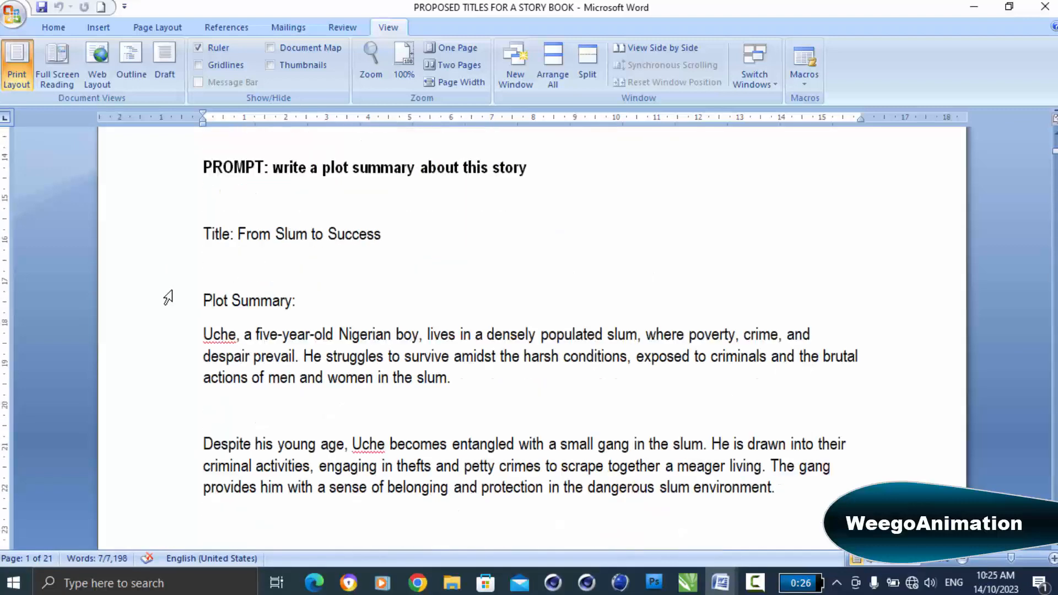
Highlight the plot summary prompt and the character profile prompt in turn, reviewing the response under each.
left_click(179, 182)
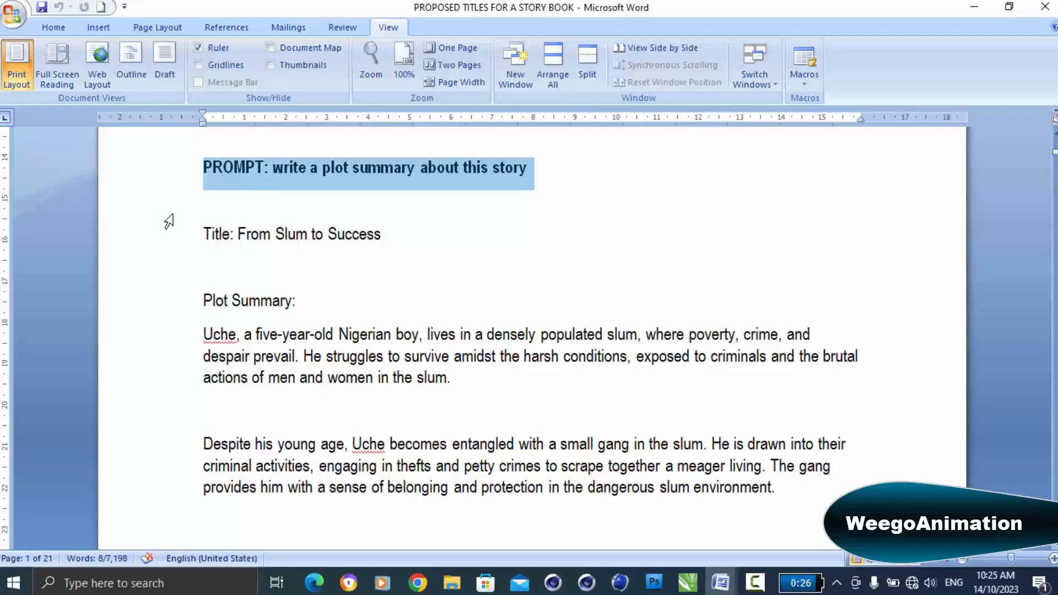
scroll(169, 222, "down", 10)
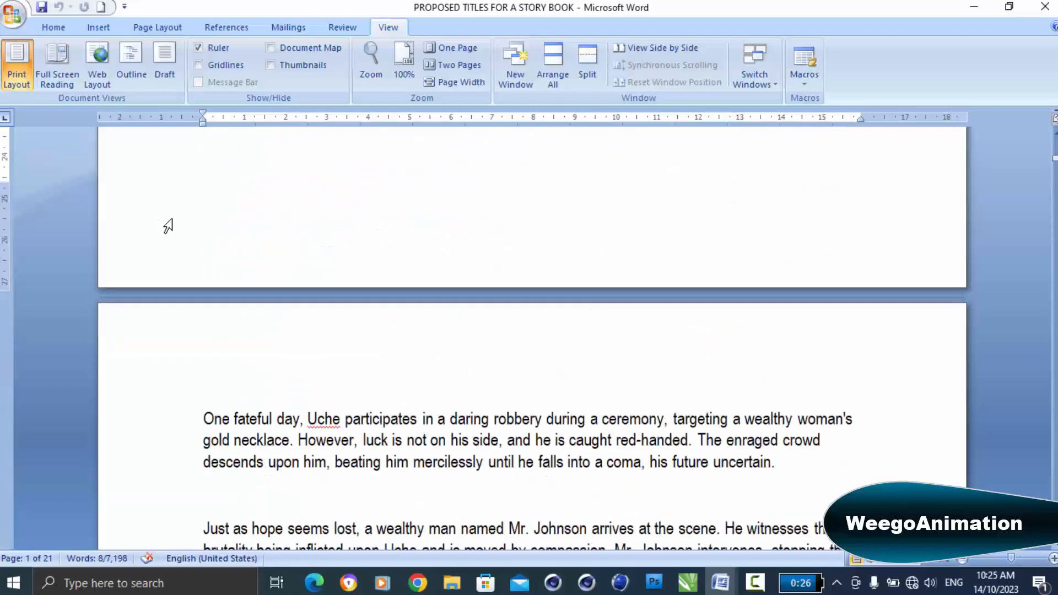
scroll(168, 226, "down", 6)
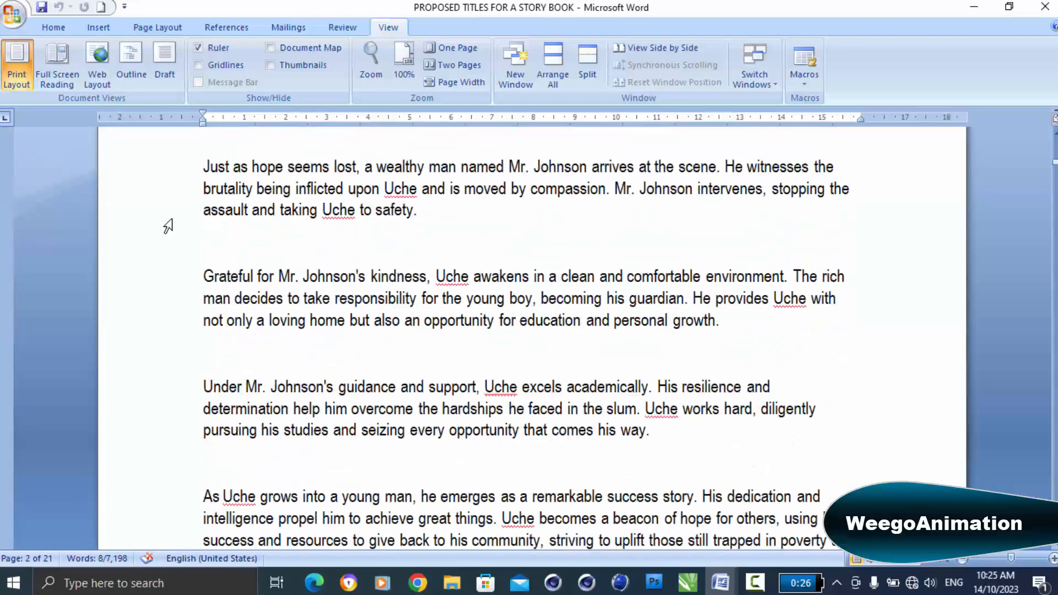
scroll(168, 225, "down", 8)
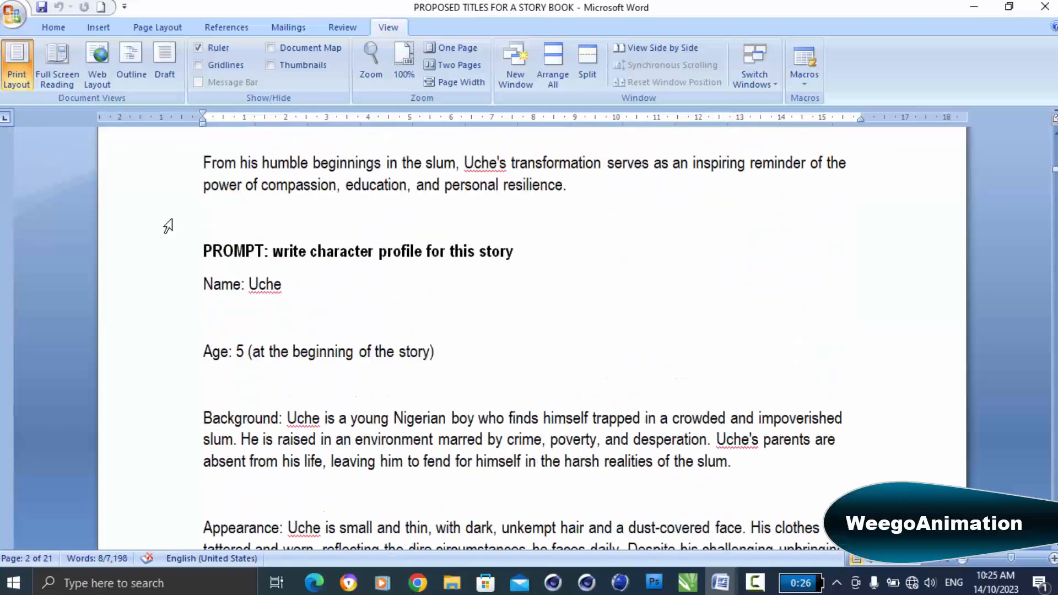
left_click(166, 256)
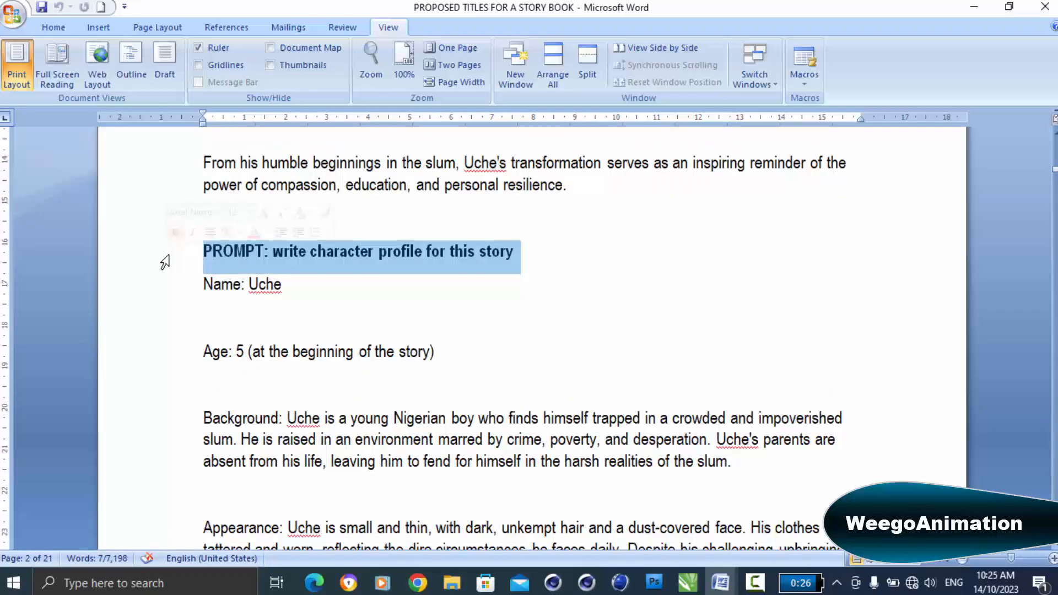
scroll(166, 262, "down", 5)
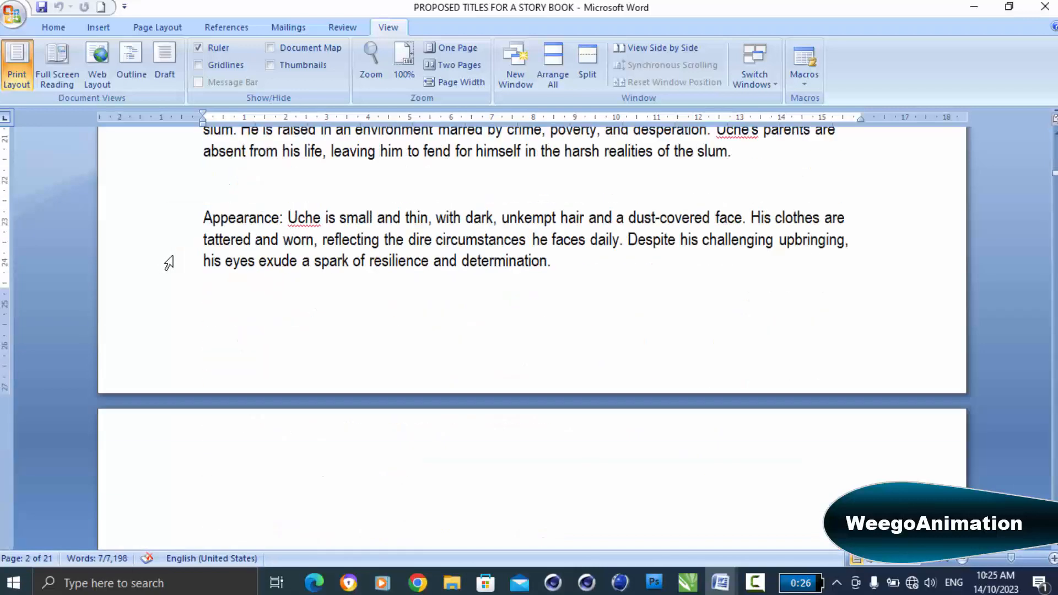
scroll(168, 262, "down", 5)
Review the prompts describing each character in 20 words or less and by looks, age and clothes, highlighting each one.
scroll(168, 263, "down", 9)
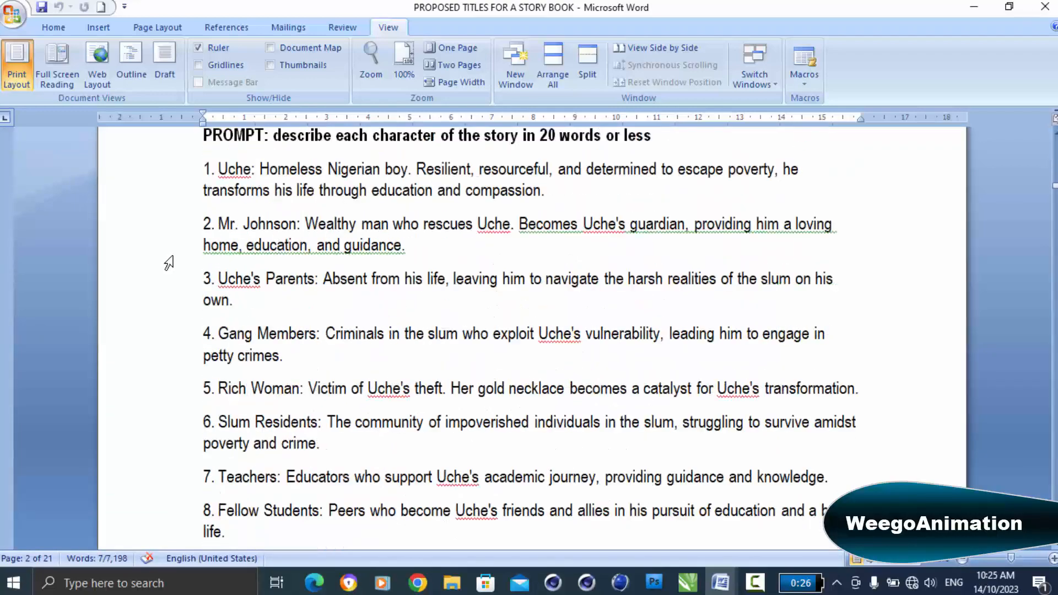
left_click(173, 243)
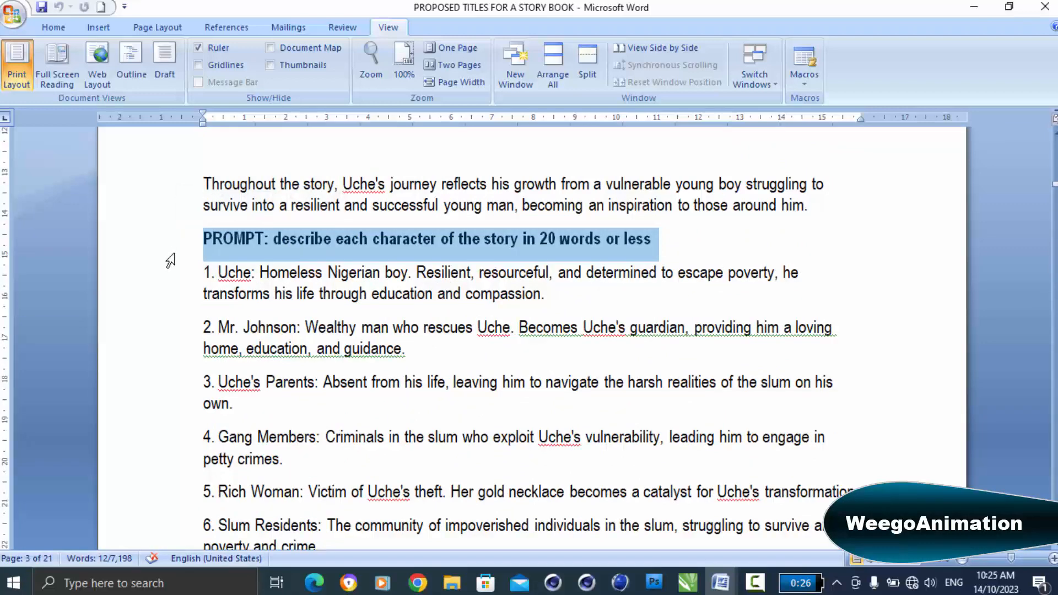
scroll(171, 260, "down", 3)
scroll(170, 260, "down", 6)
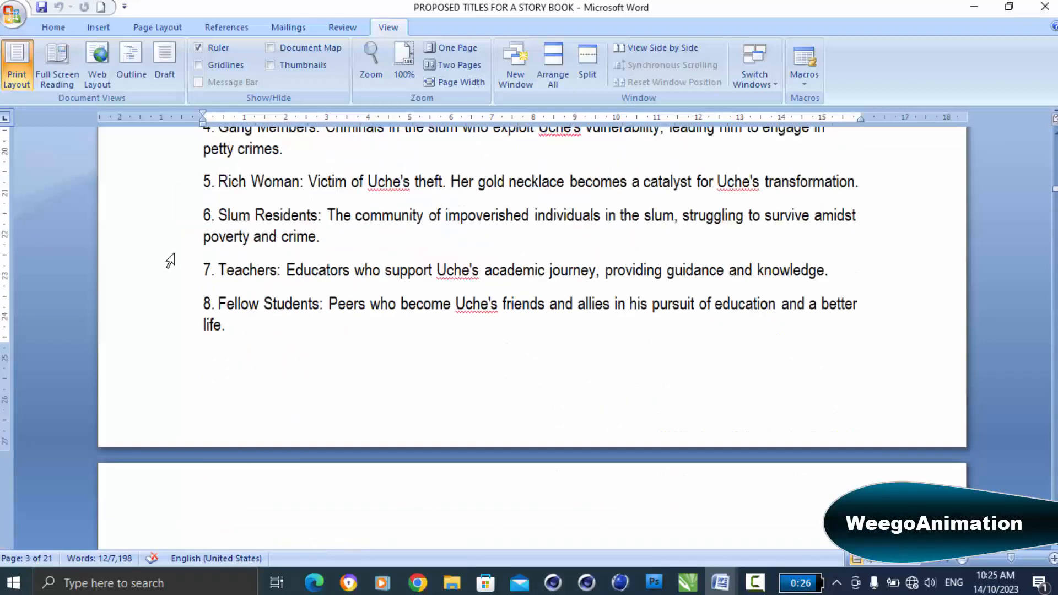
scroll(170, 260, "down", 7)
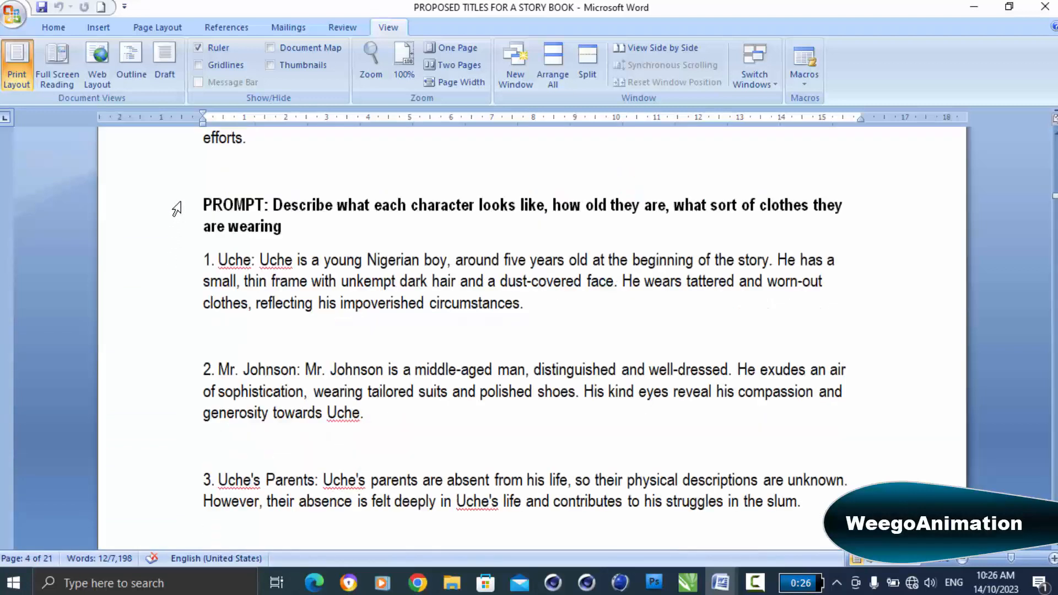
left_click_drag(174, 208, 177, 232)
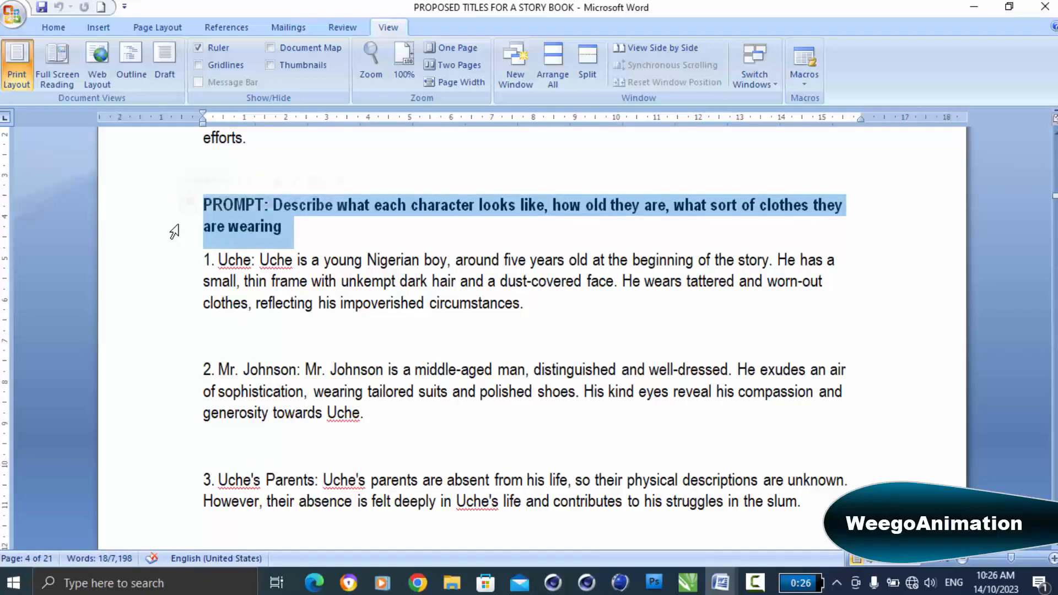
Read through the descriptions of each character's looks, age and clothes as far as the story breakdown prompt.
scroll(167, 235, "down", 8)
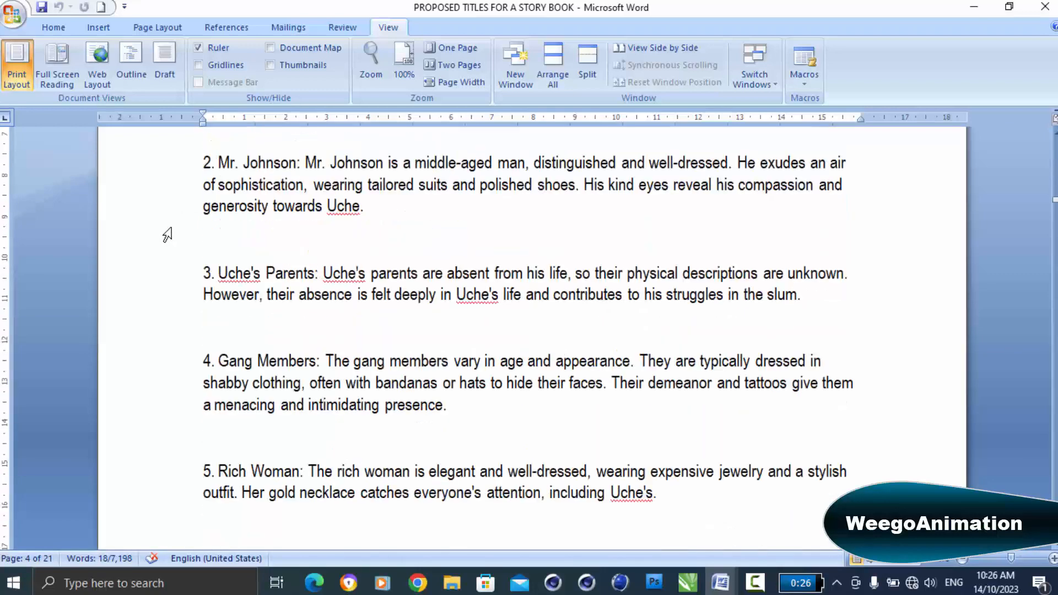
scroll(167, 235, "down", 8)
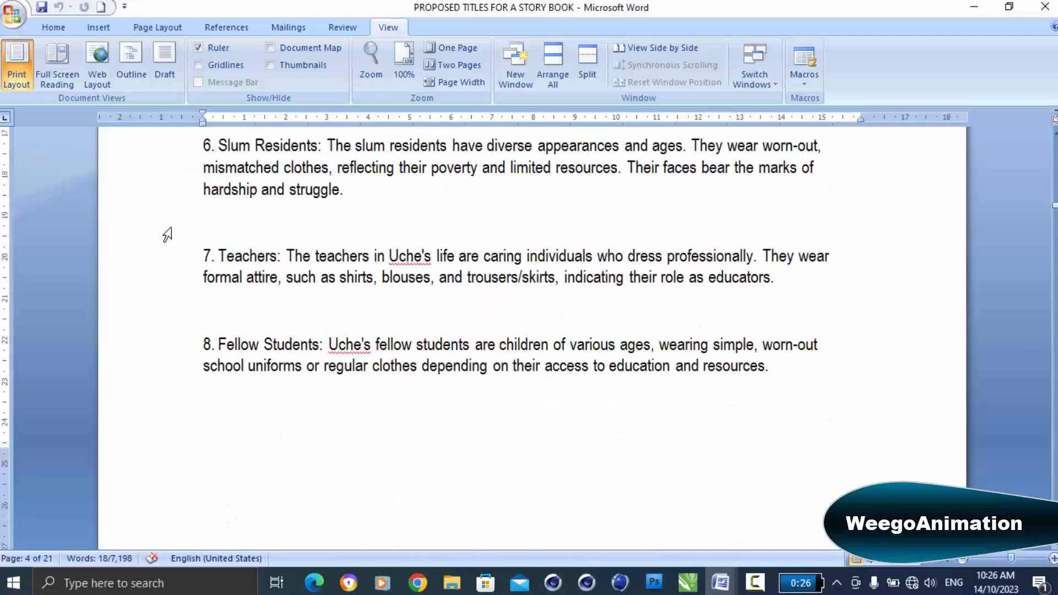
scroll(166, 234, "down", 8)
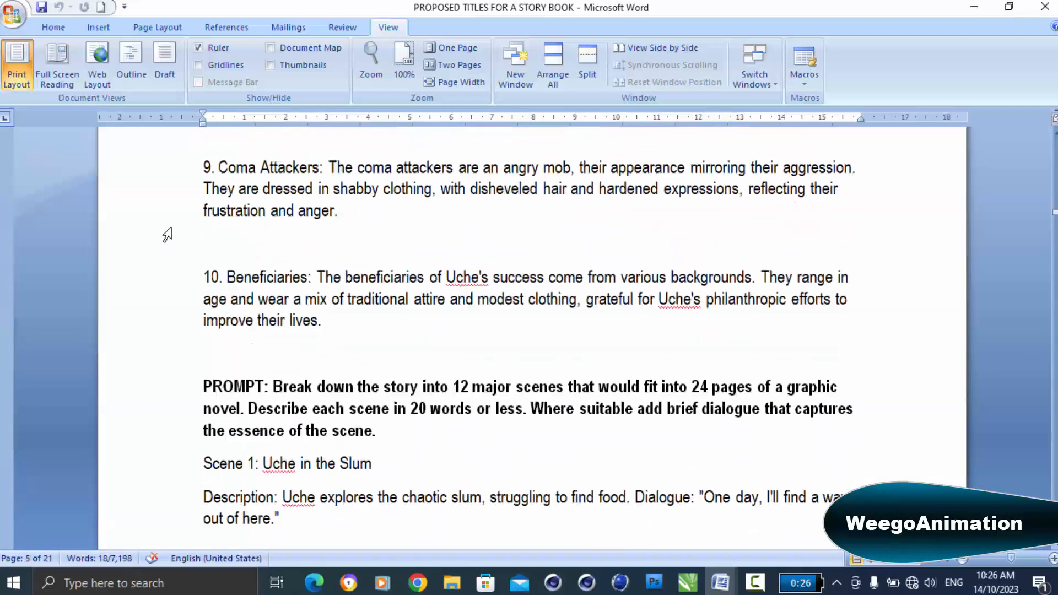
scroll(167, 234, "down", 1)
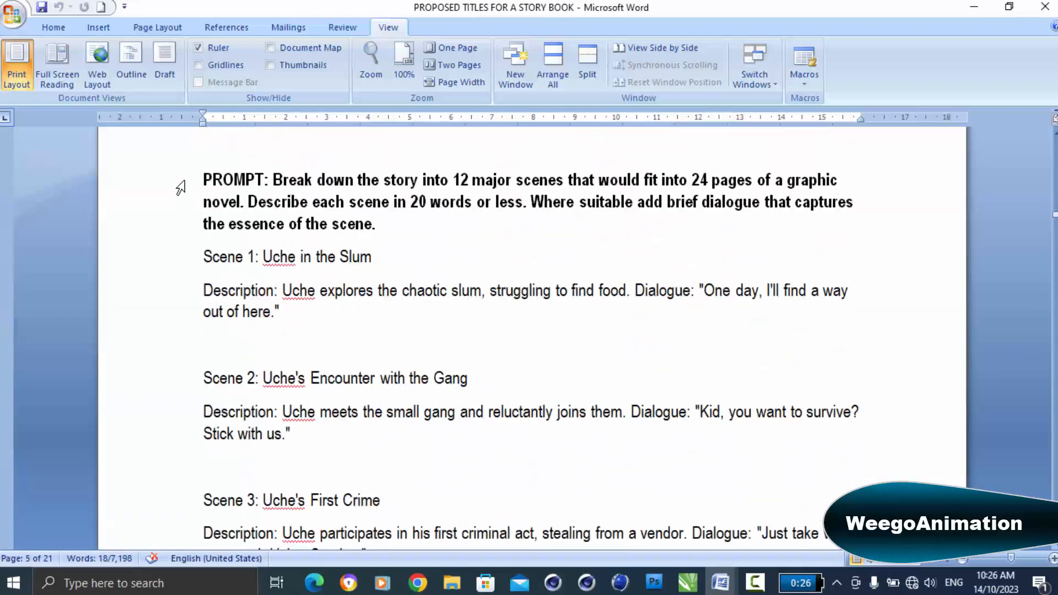
Highlight the prompt that breaks the story into 12 major scenes for 24 pages and review the scene descriptions below it.
left_click_drag(179, 183, 179, 225)
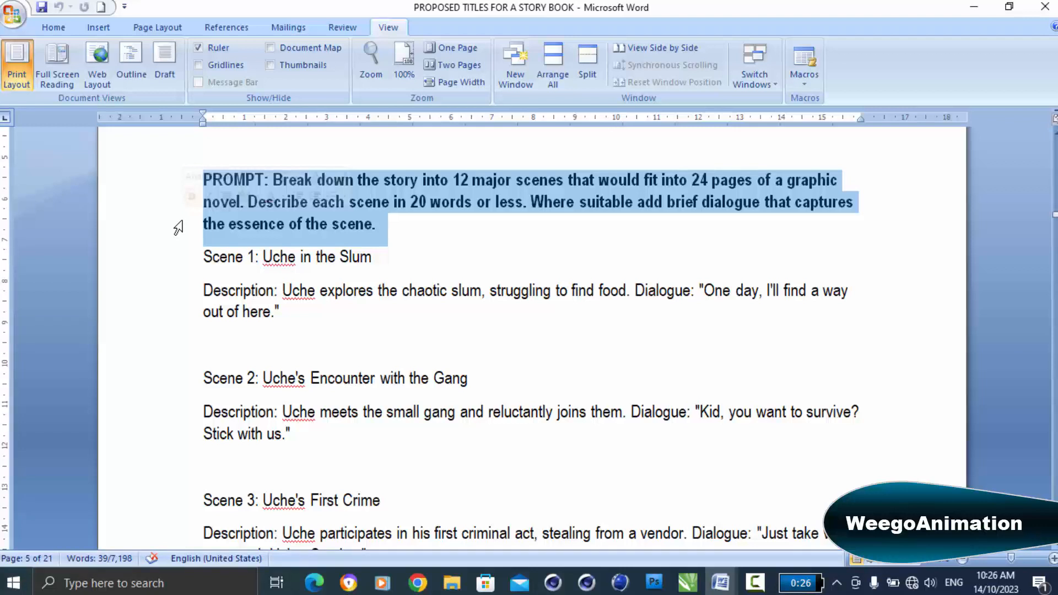
scroll(177, 227, "down", 3)
scroll(176, 227, "down", 3)
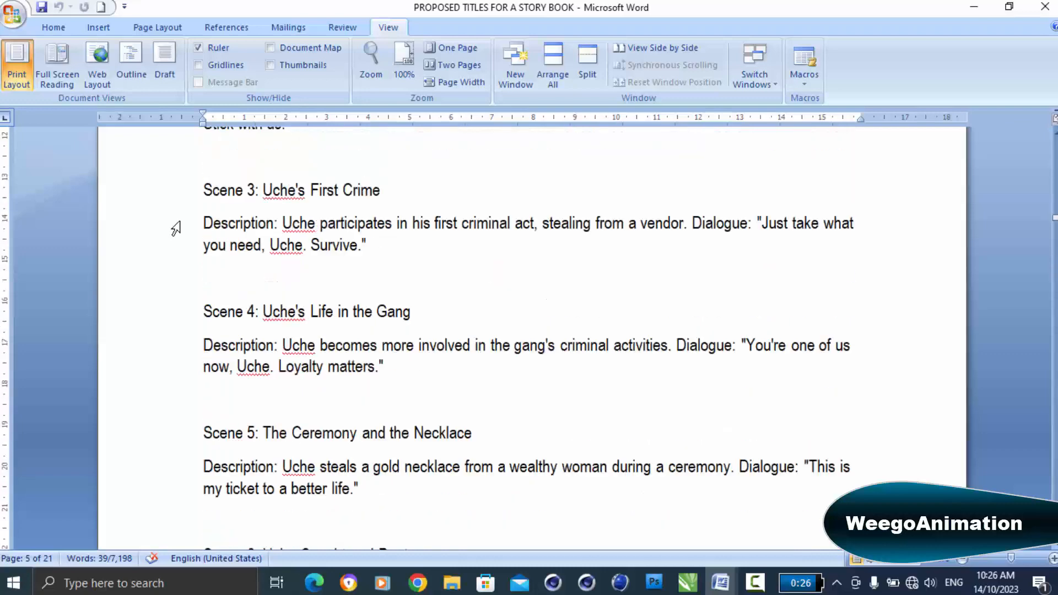
scroll(176, 227, "down", 5)
scroll(176, 227, "down", 6)
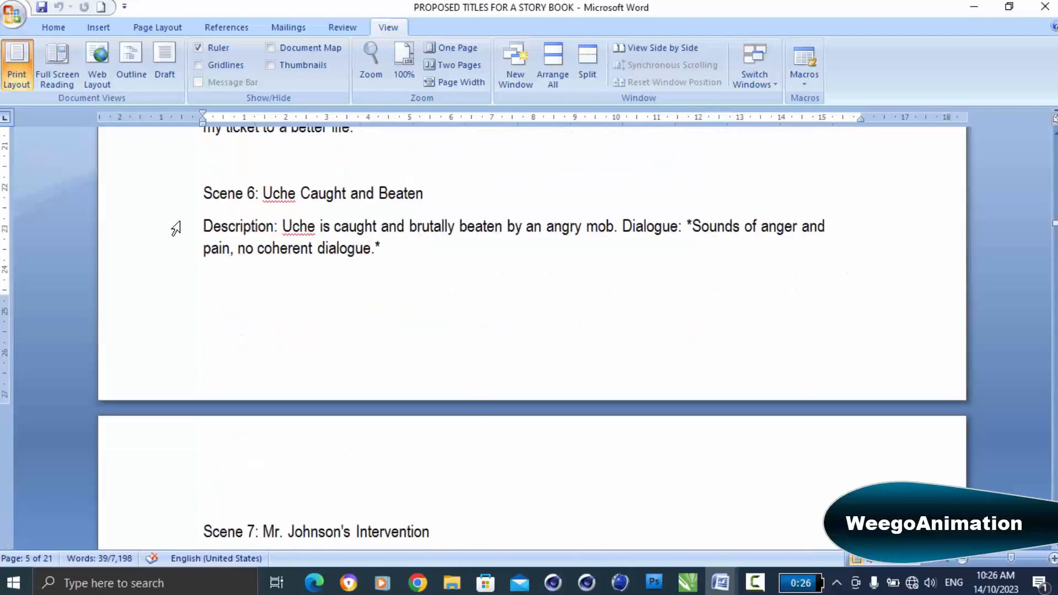
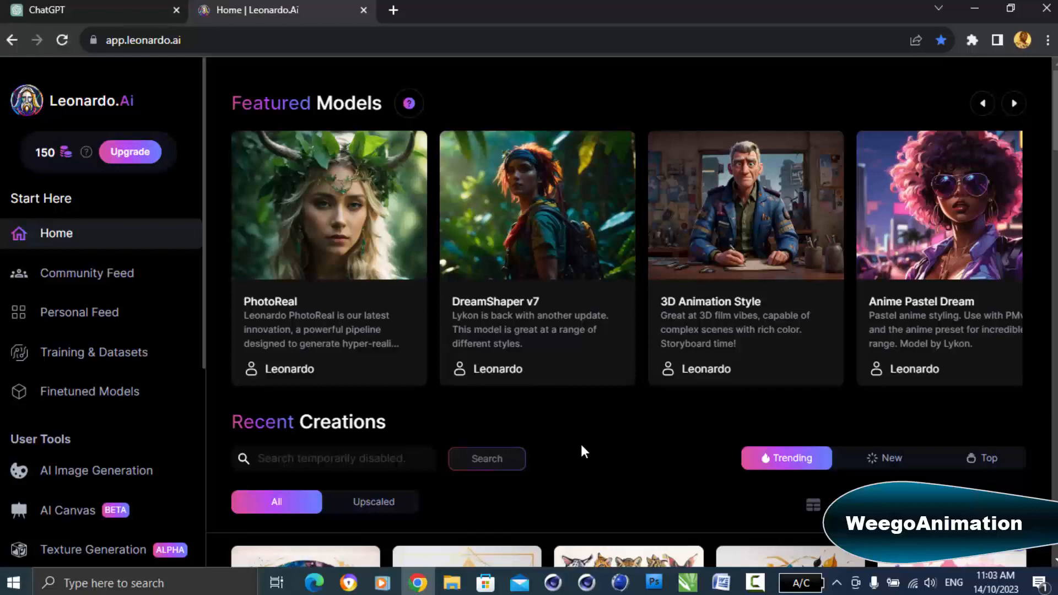
Look over the recent creations on the Leonardo.Ai home page and open AI Image Generation.
scroll(519, 371, "down", 5)
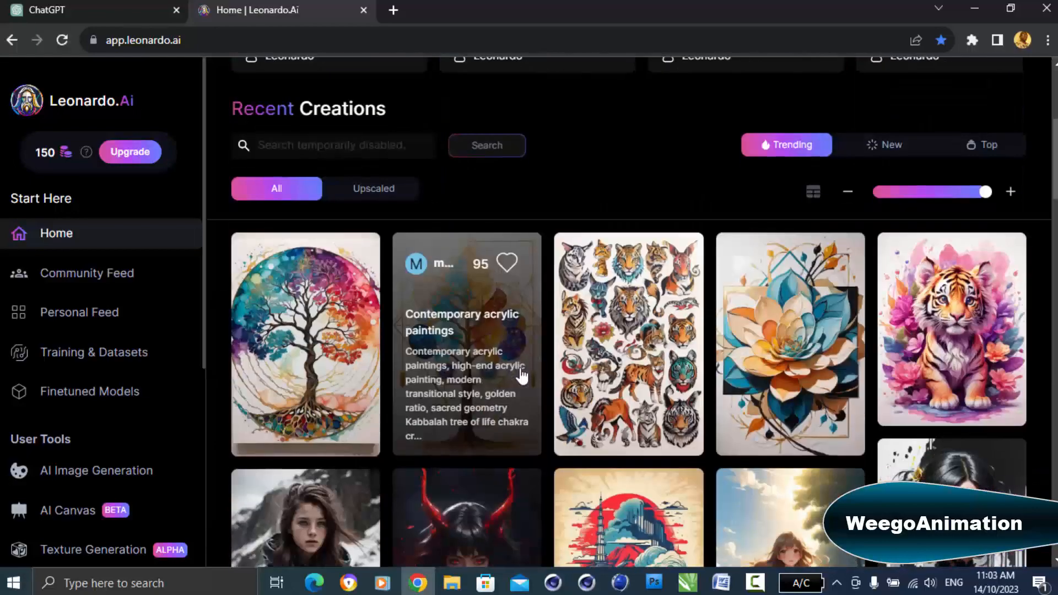
scroll(520, 370, "up", 4)
left_click(93, 391)
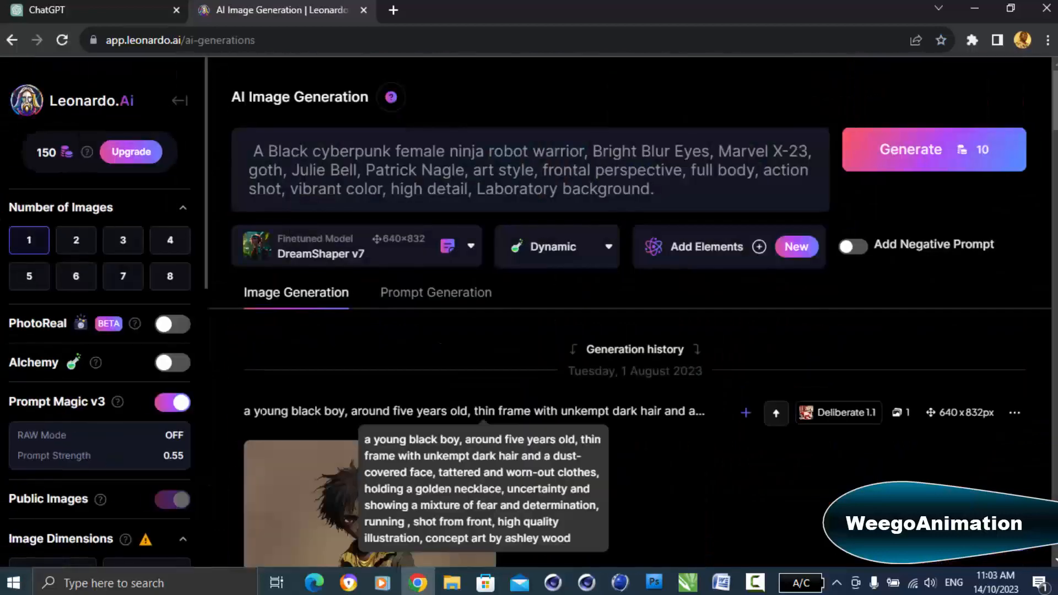
Review the earlier prompts and character images in the generation history.
scroll(560, 456, "down", 8)
scroll(559, 456, "down", 5)
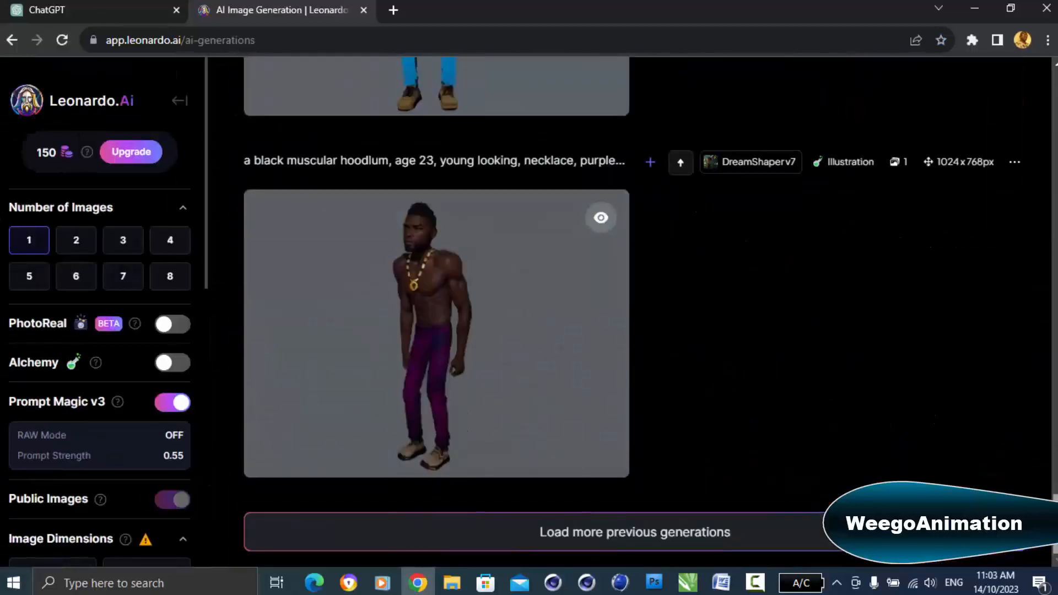
scroll(560, 455, "up", 9)
scroll(559, 456, "down", 2)
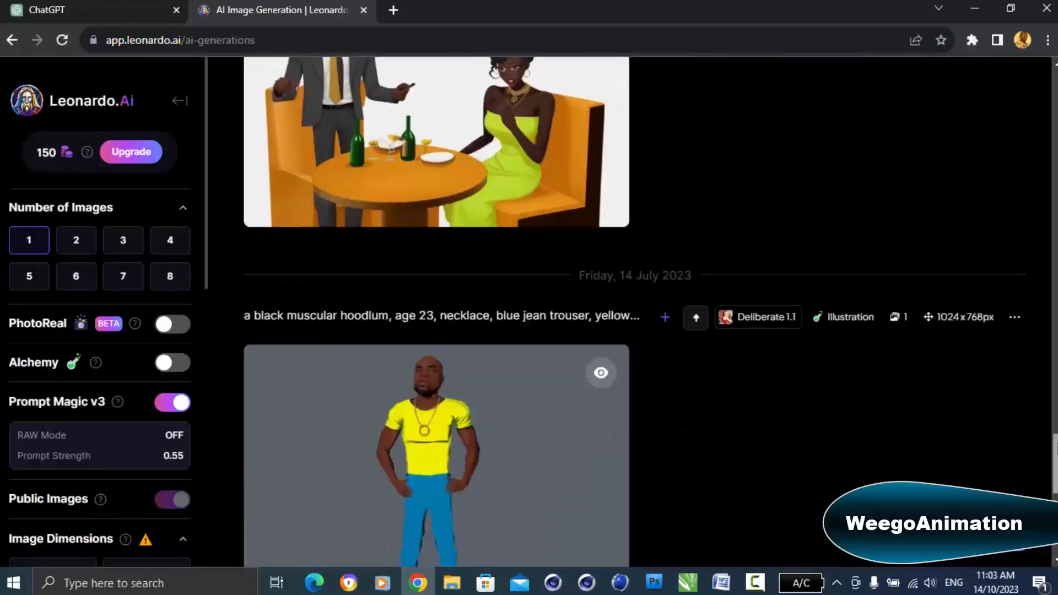
scroll(560, 456, "up", 3)
Open the Personal Feed and browse the generated scenes and characters down to the child character sheets.
scroll(559, 456, "down", 5)
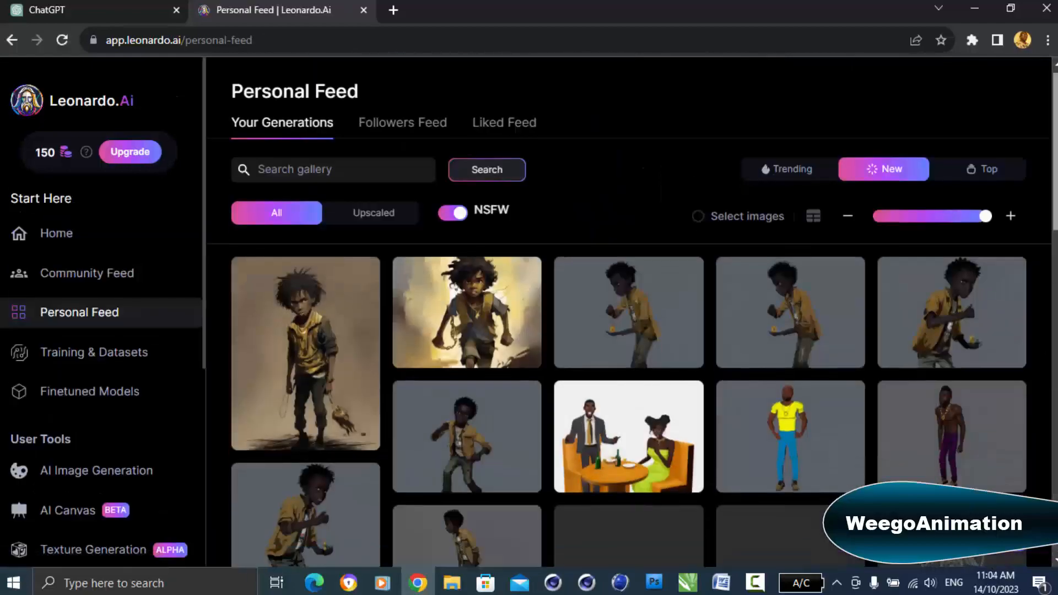
scroll(628, 385, "down", 15)
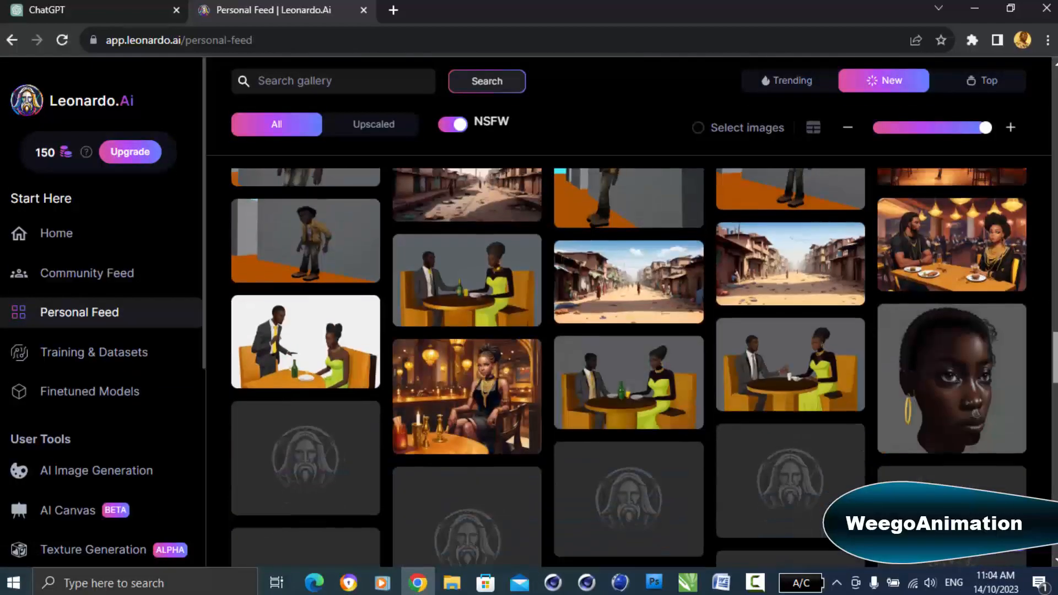
scroll(628, 367, "down", 20)
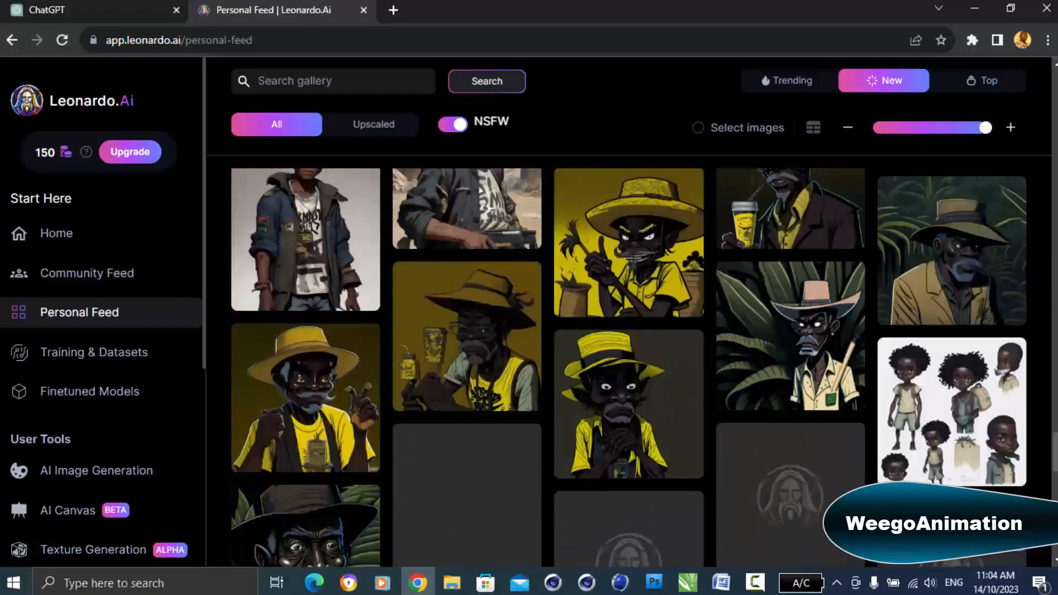
scroll(628, 366, "down", 10)
scroll(628, 366, "up", 8)
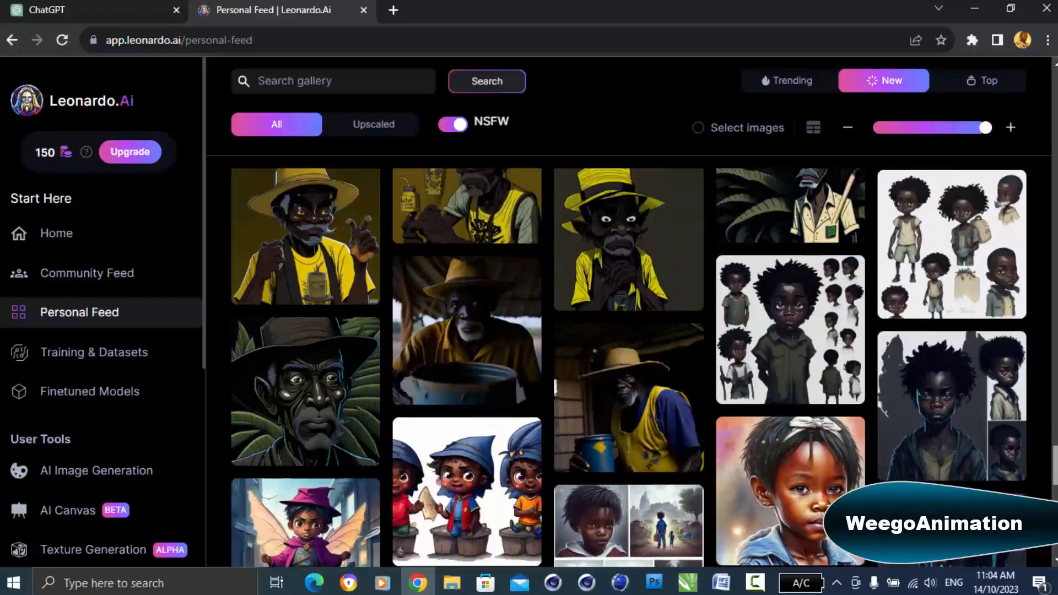
Examine the illustrations of boys in ragged clothes in the Personal Feed.
scroll(628, 366, "up", 5)
scroll(628, 366, "down", 3)
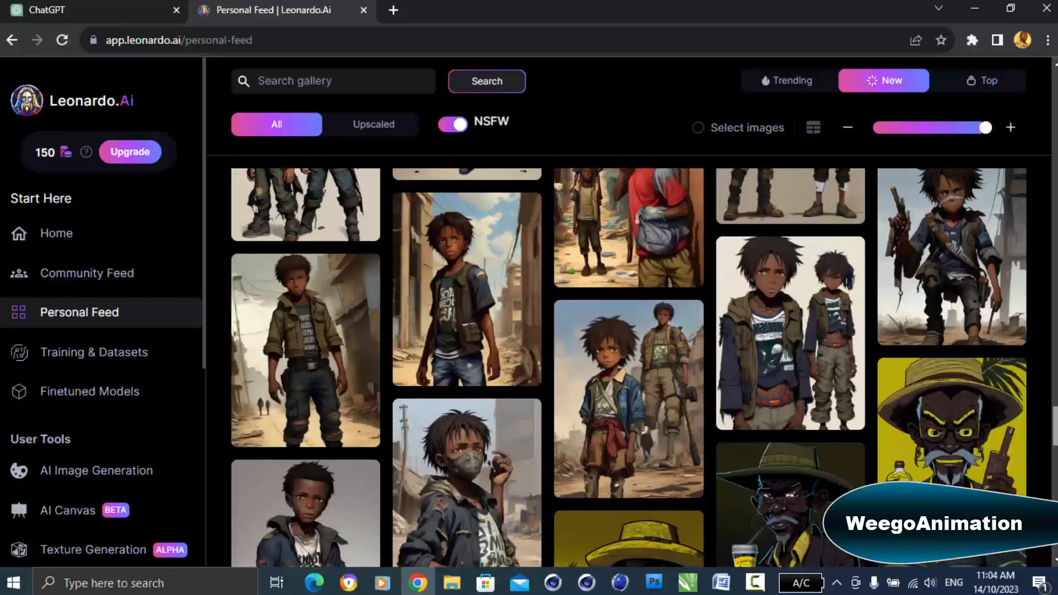
scroll(628, 366, "up", 2)
scroll(628, 366, "down", 4)
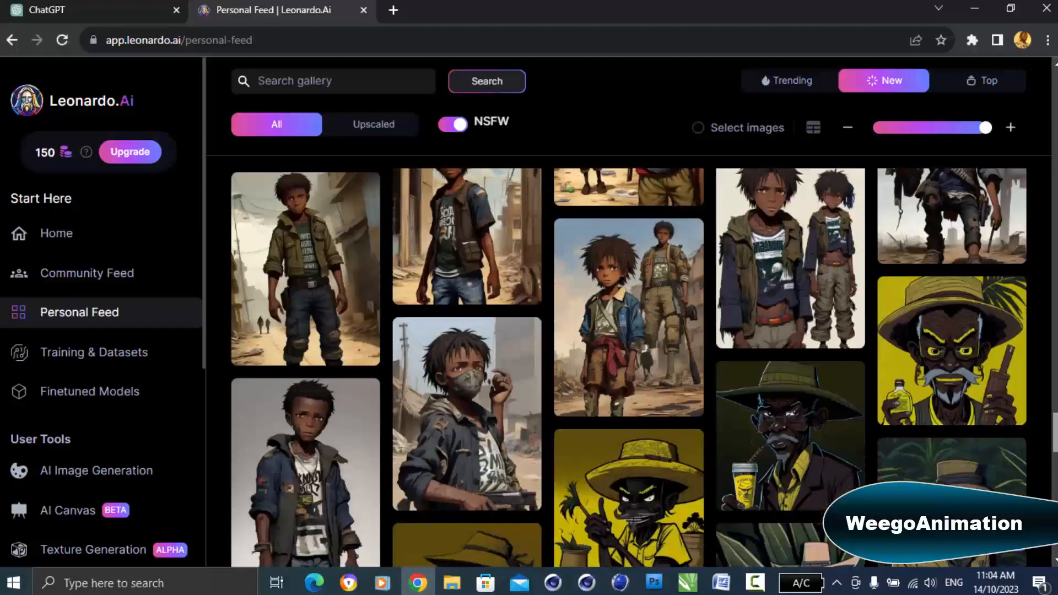
scroll(628, 367, "up", 3)
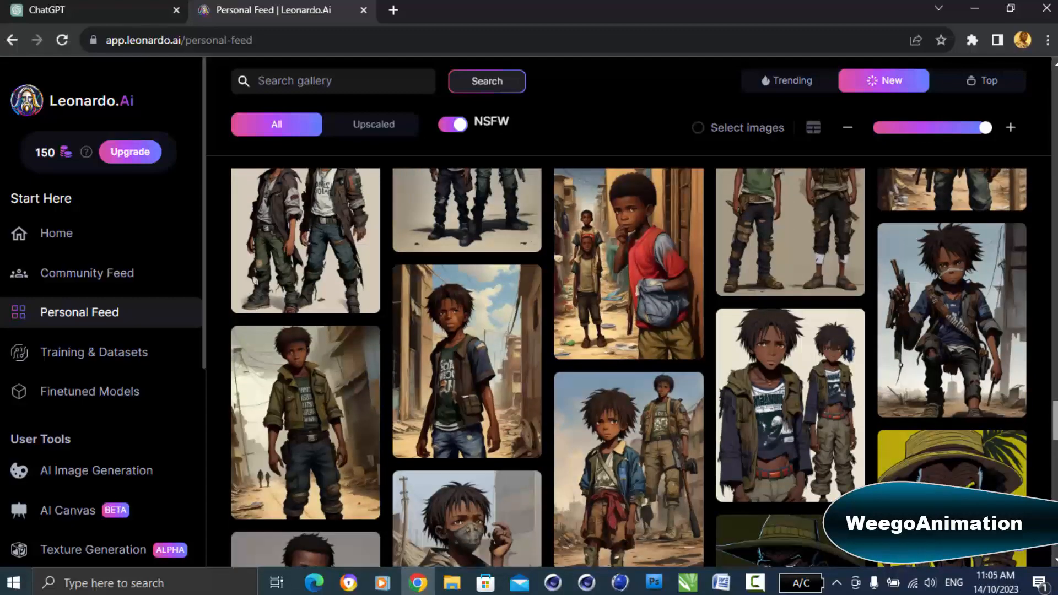
Compare the building interiors and female portraits in the Personal Feed, and return to the illustrations of the ragged boys.
scroll(628, 366, "up", 3)
scroll(628, 367, "up", 10)
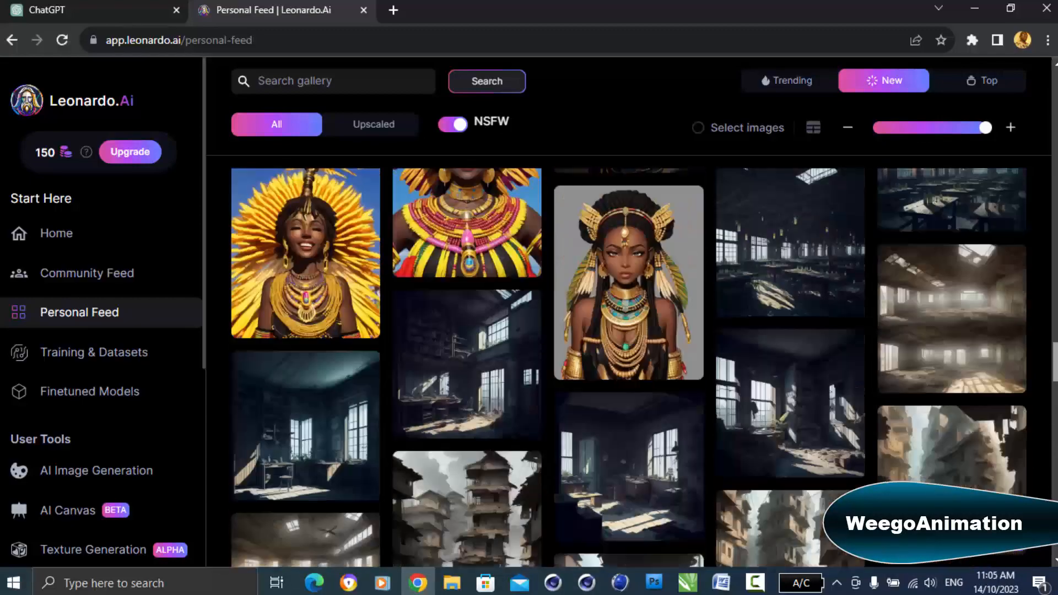
scroll(628, 366, "up", 3)
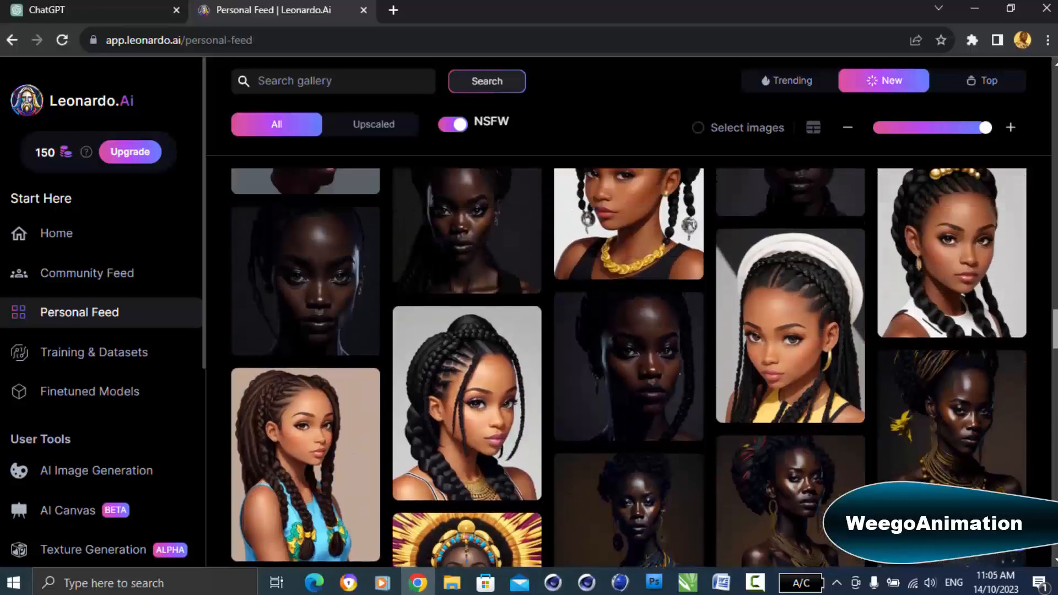
scroll(628, 367, "down", 10)
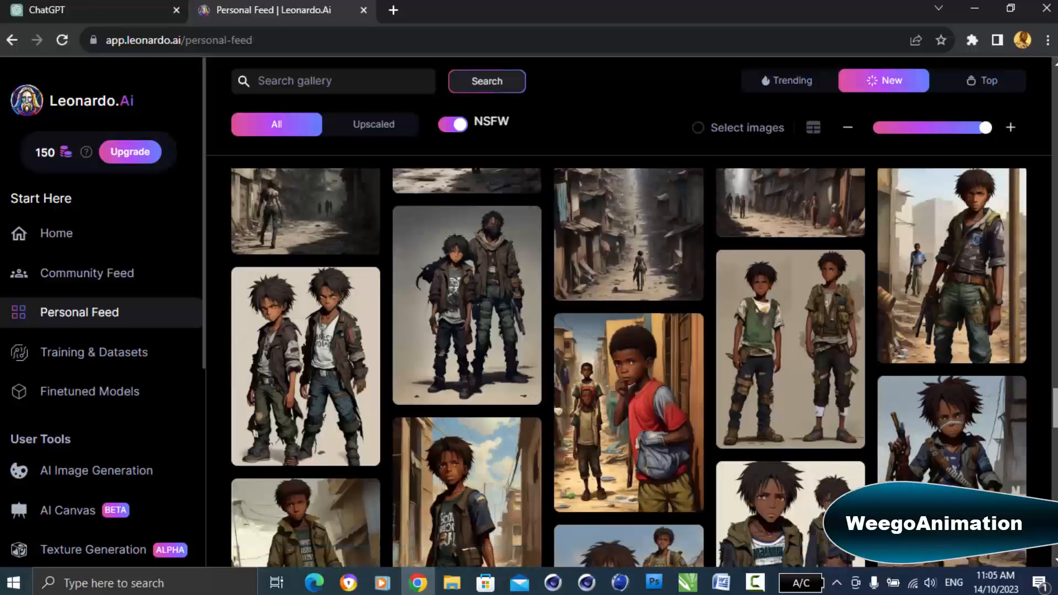
scroll(628, 367, "down", 5)
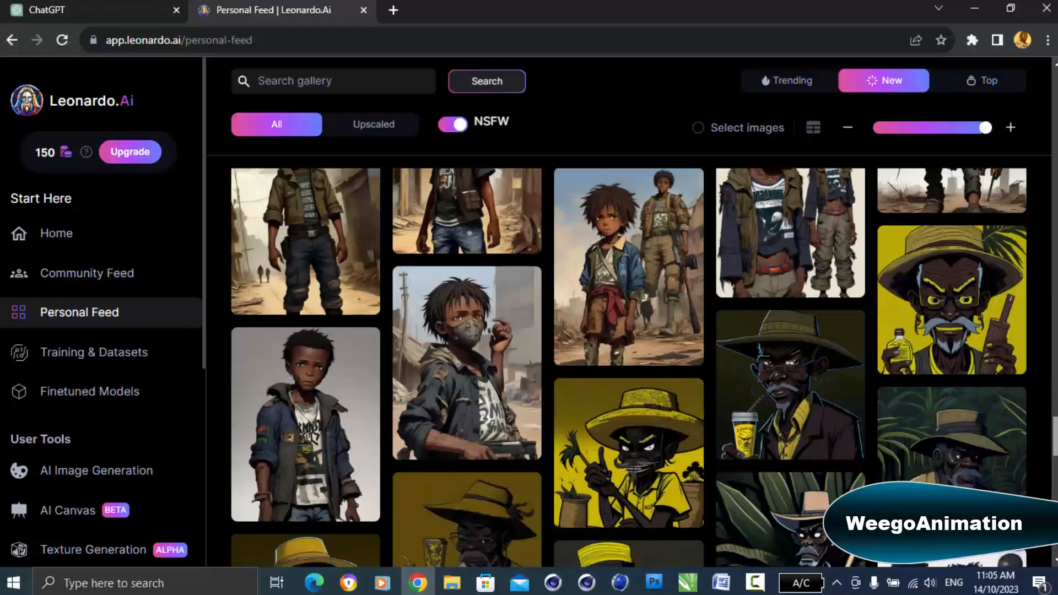
scroll(628, 366, "up", 2)
scroll(628, 366, "up", 3)
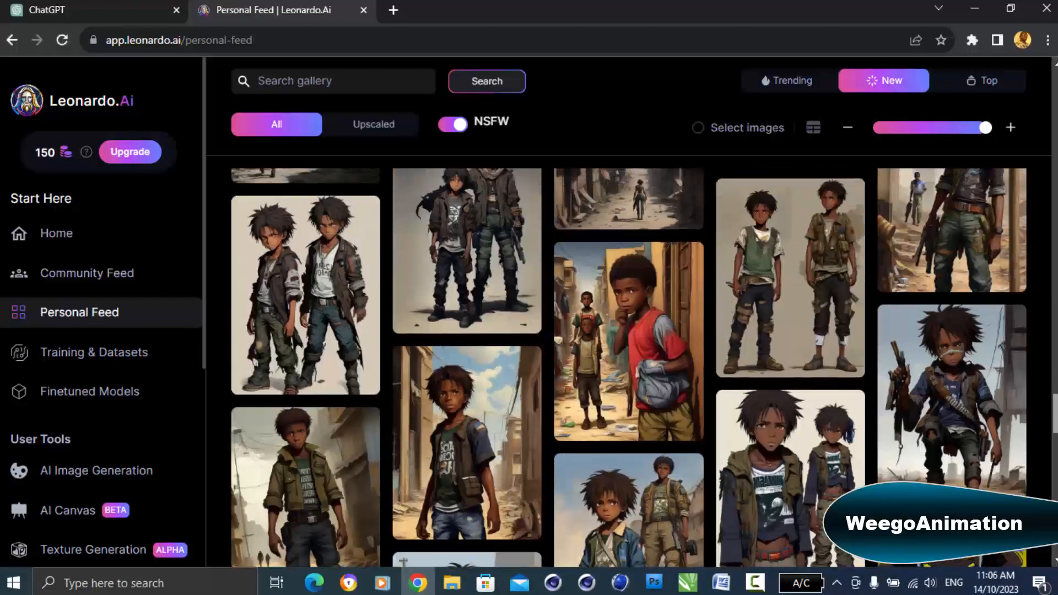
View the prompt details of the illustration with two ragged boys standing side by side, and close it.
scroll(628, 366, "down", 20)
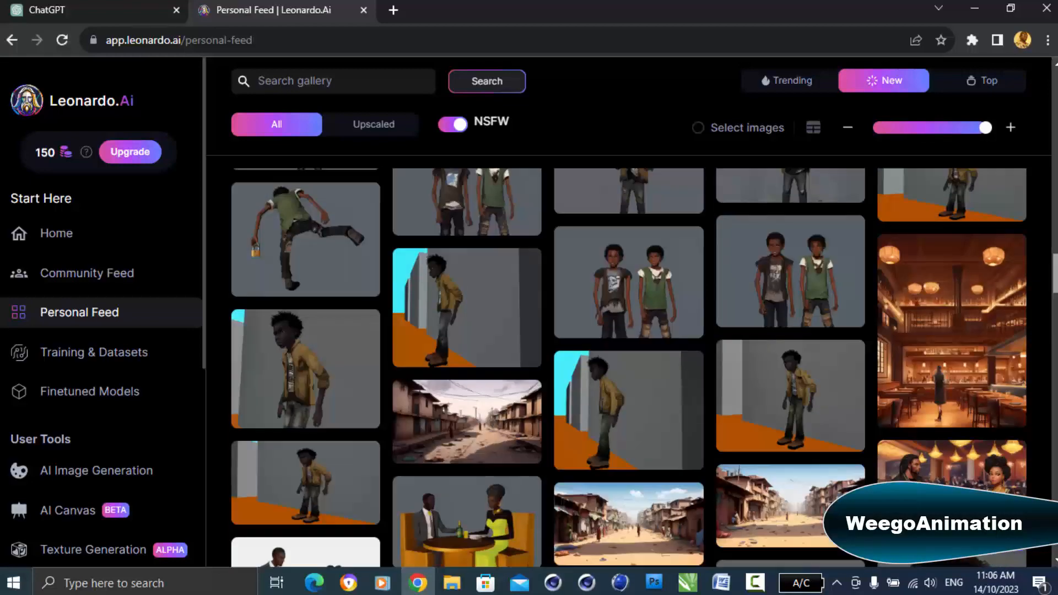
scroll(628, 366, "up", 5)
left_click(803, 276)
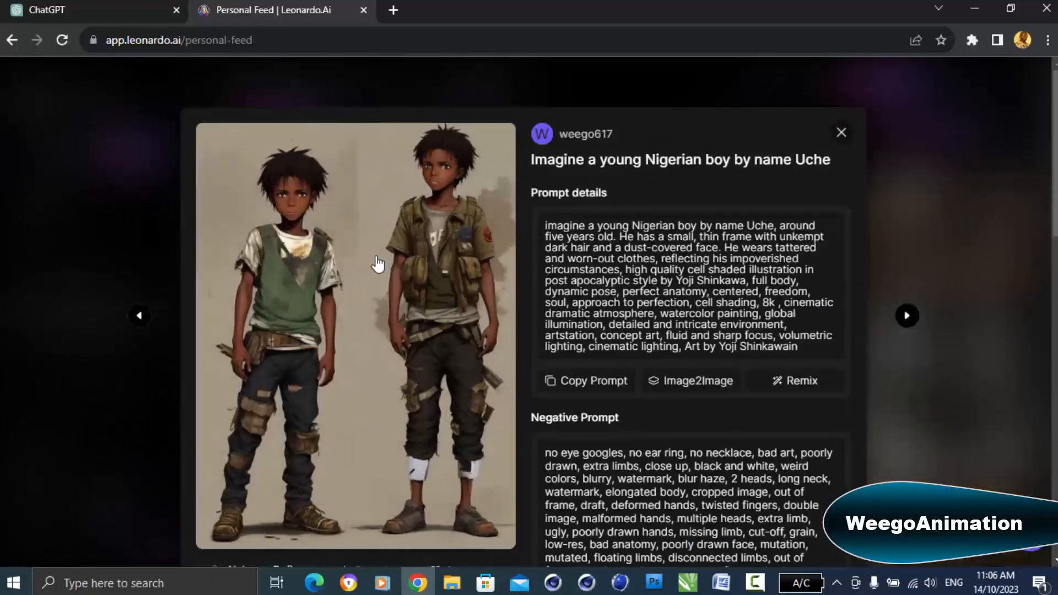
left_click(841, 135)
Browse the female portraits and view the prompt details of a dark close-up of a girl with braided hair.
scroll(697, 350, "down", 10)
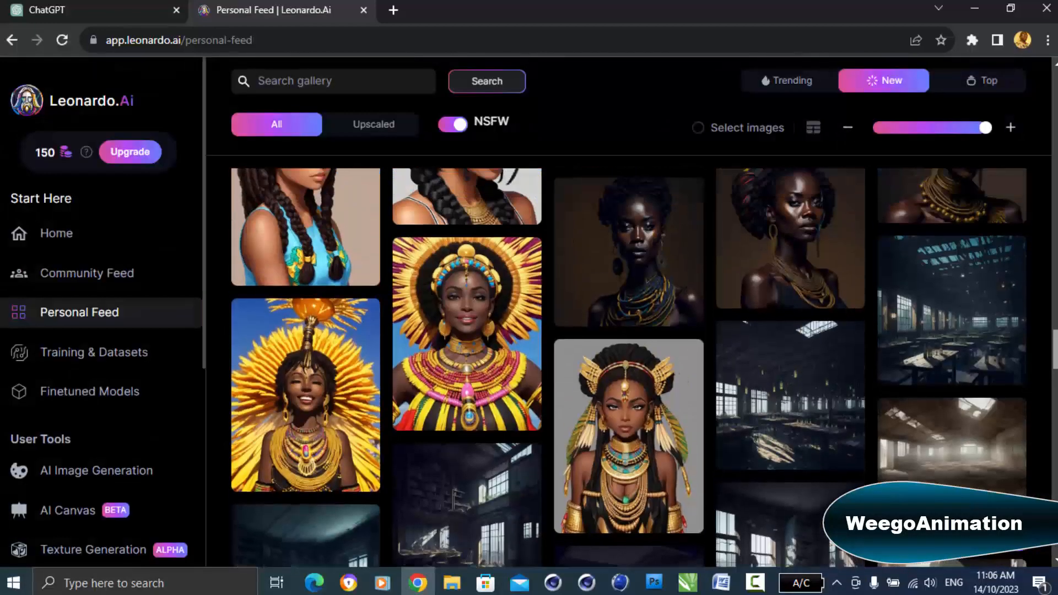
scroll(628, 367, "down", 10)
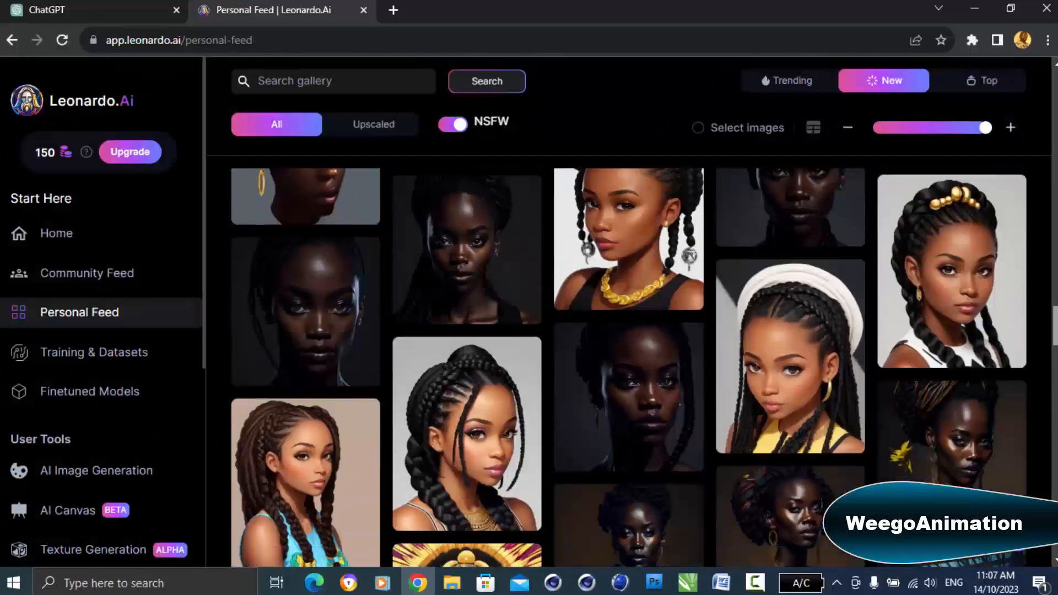
scroll(628, 367, "up", 1)
scroll(803, 338, "up", 10)
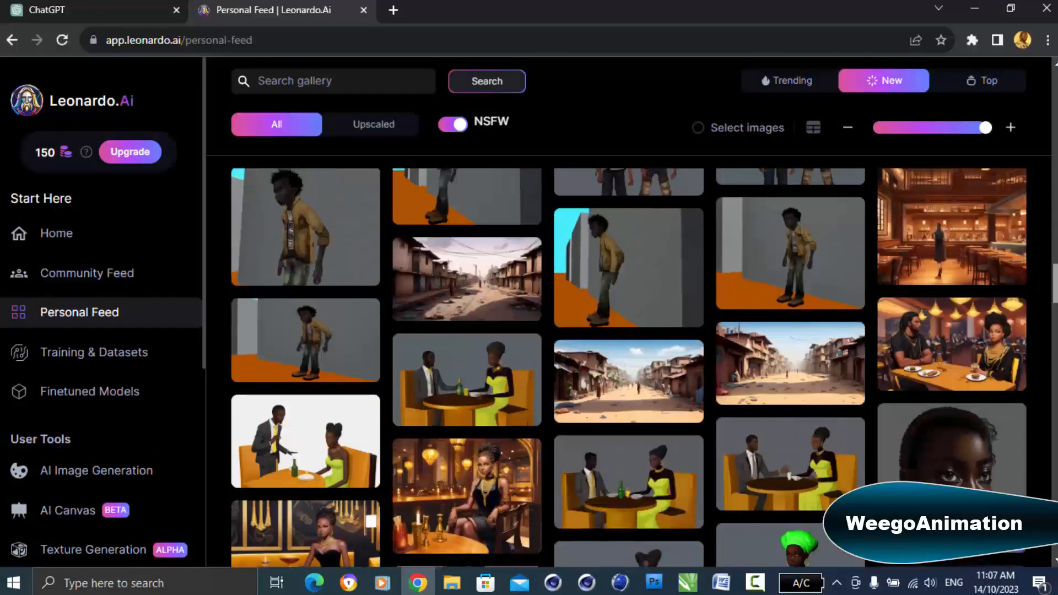
left_click(802, 338)
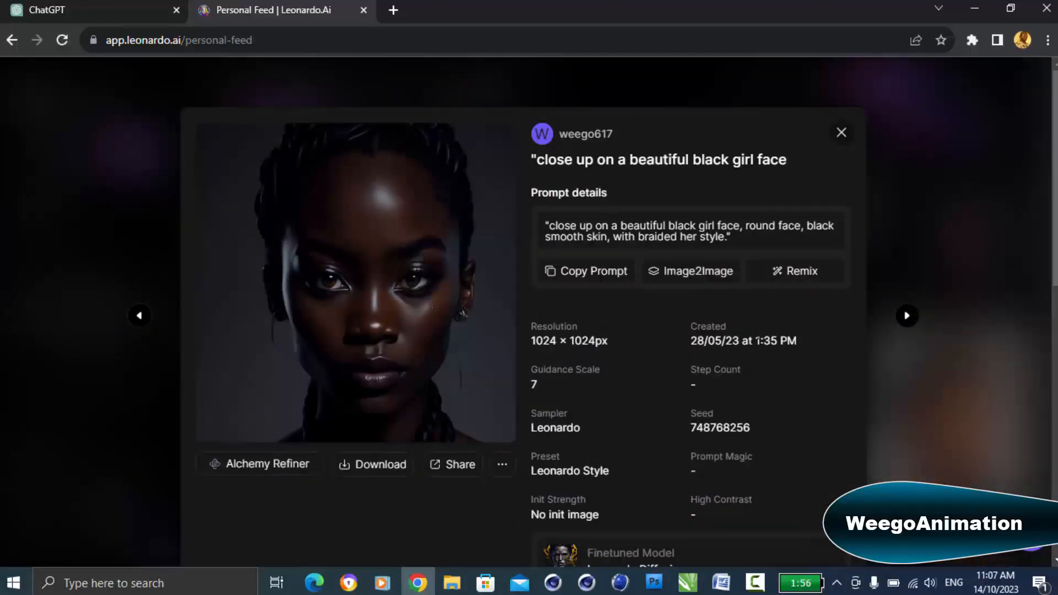
left_click(840, 135)
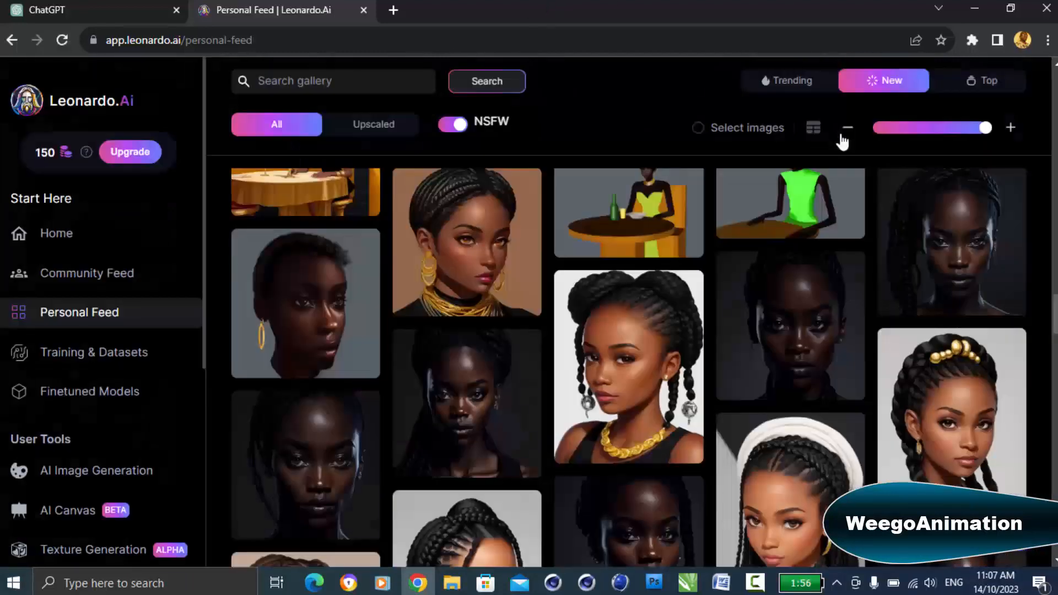
View the prompt details of the braided-hair portraits with gold beads and with a white hat, closing each one.
scroll(999, 401, "up", 1)
left_click(1000, 401)
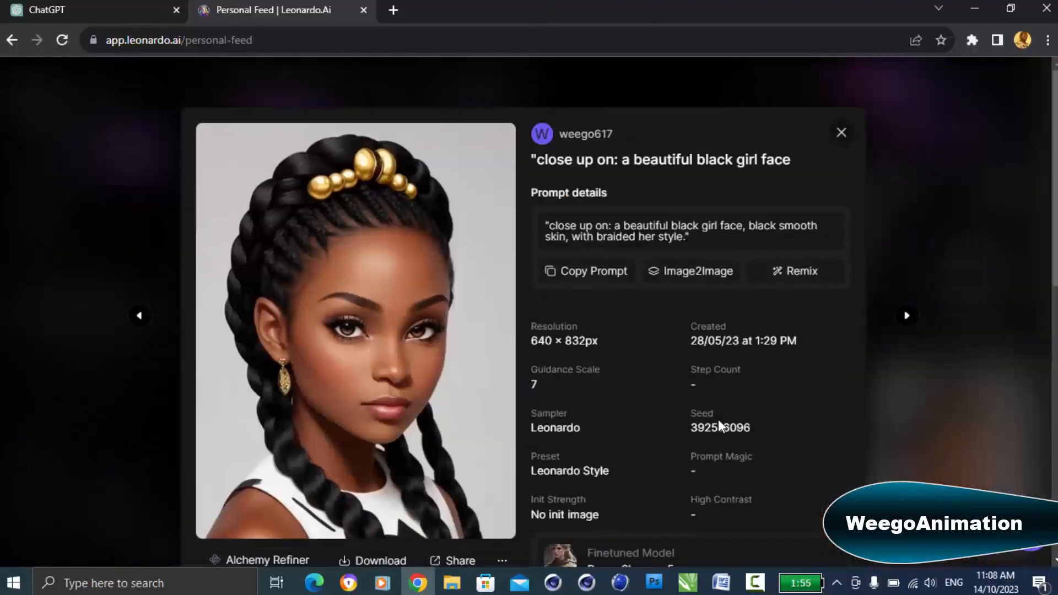
left_click(841, 133)
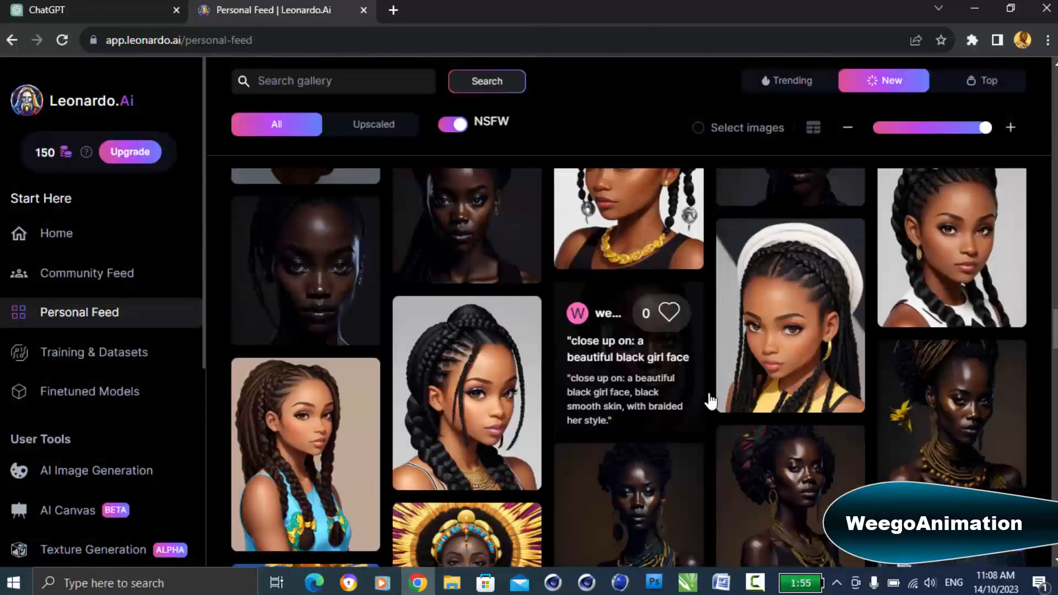
left_click(717, 400)
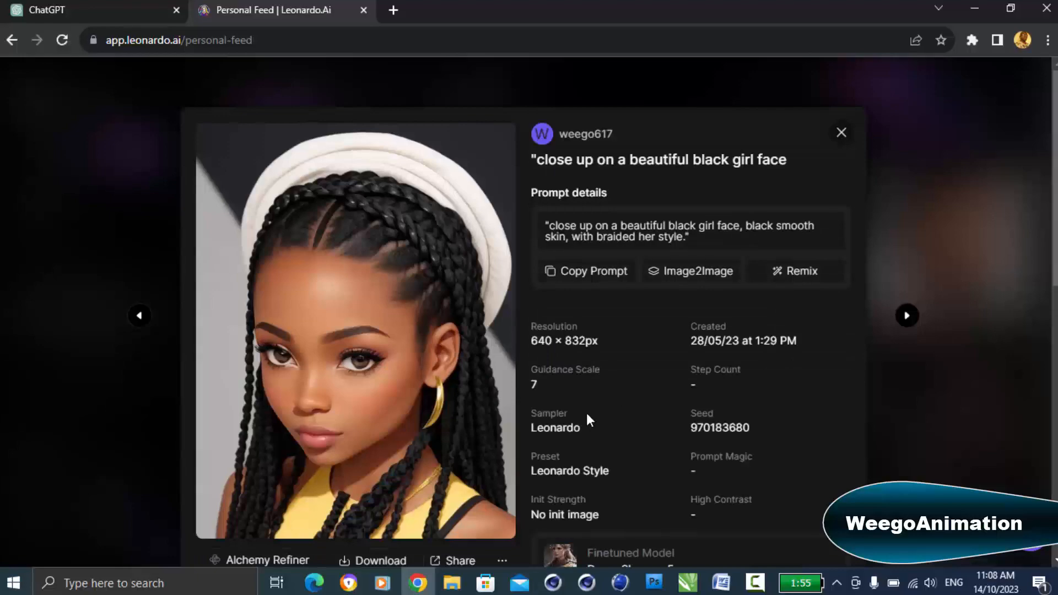
left_click(841, 134)
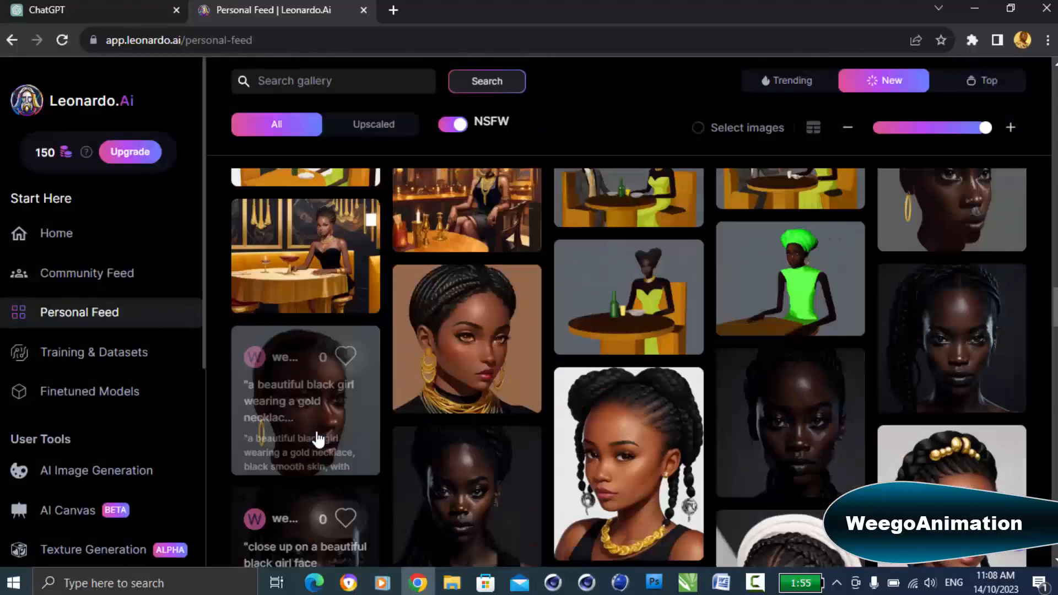
Open the bookmarked Free AI Art Generator site, dreamlike.art, in a new browser tab.
scroll(517, 470, "down", 4)
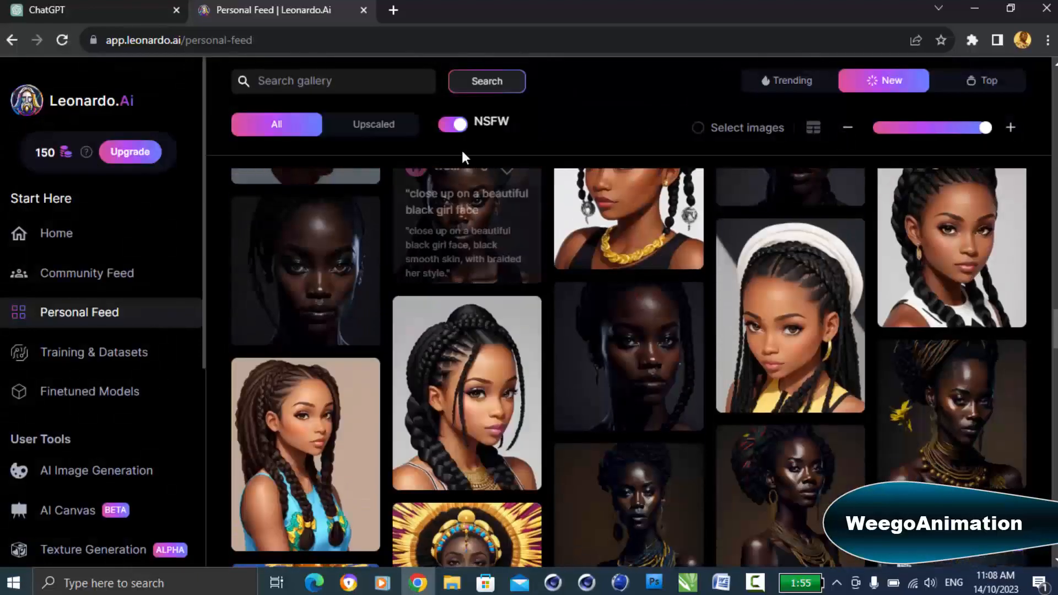
left_click(392, 10)
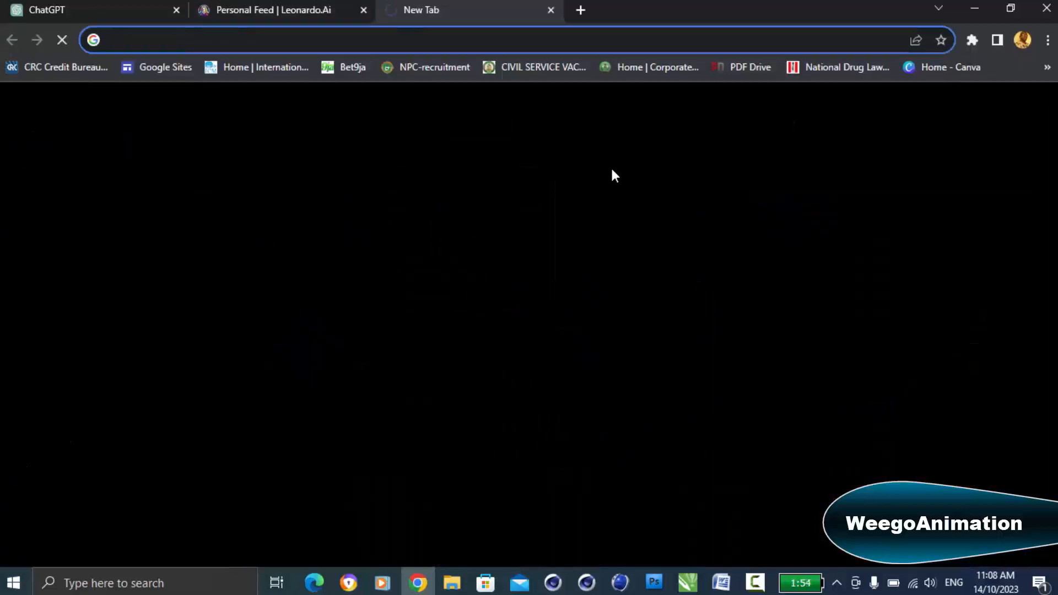
left_click(1046, 67)
mouse_move(815, 281)
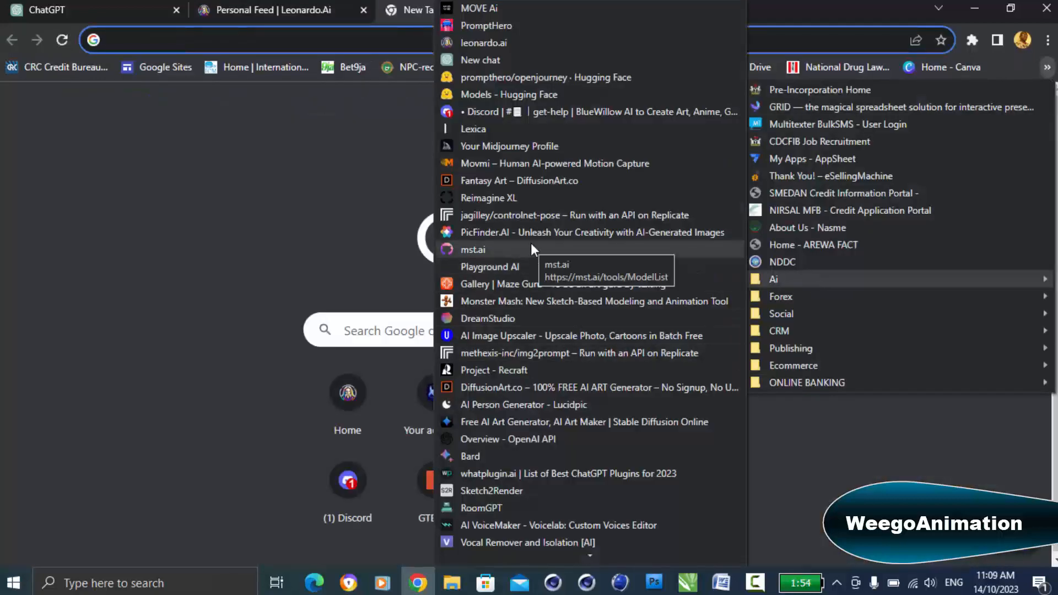
left_click(606, 422)
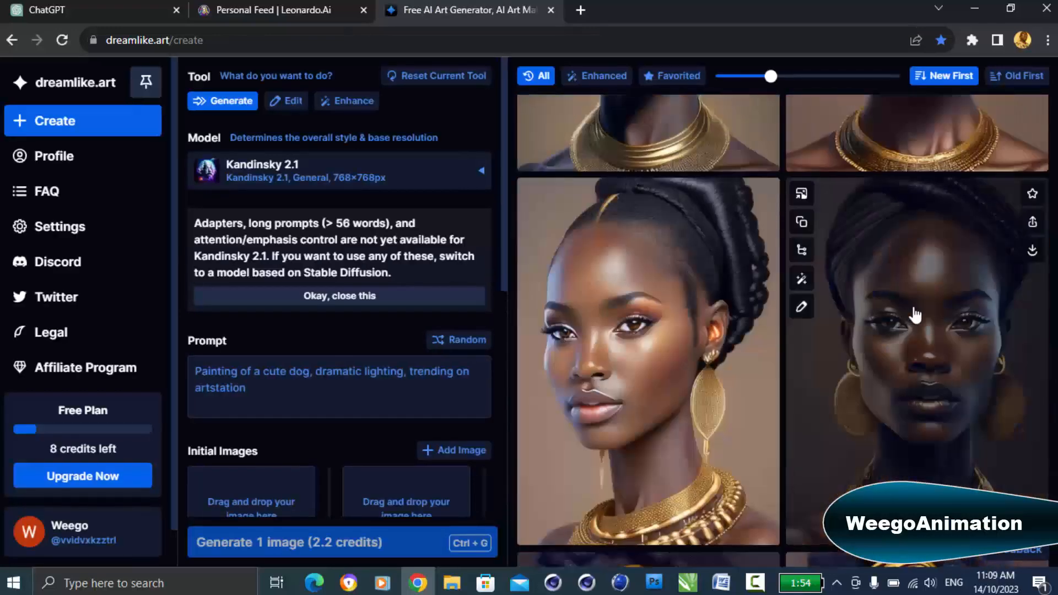
View the generated portraits of the dark-skinned women with gold jewellery at full size and compare neighbouring images.
left_click(912, 315)
left_click(1009, 314)
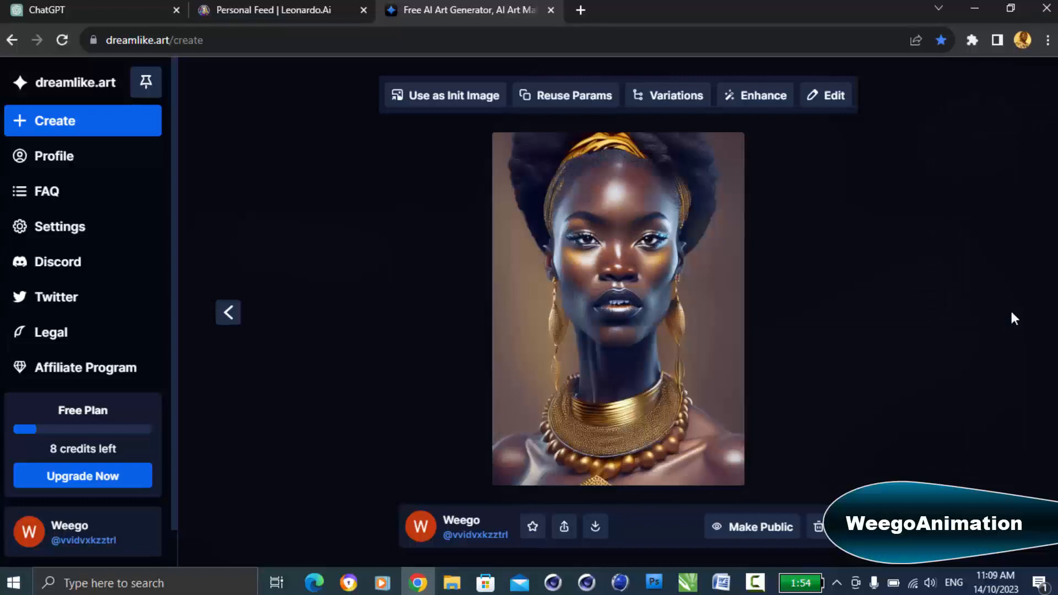
left_click(229, 312)
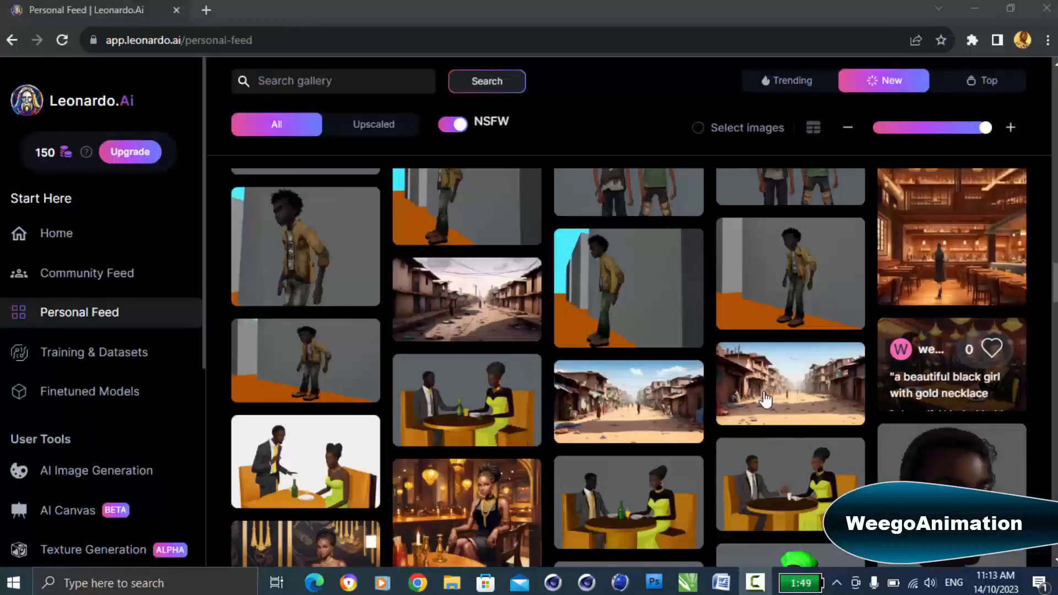
Find the dilapidated street backgrounds in Leonardo.Ai's Personal Feed, view the prompt details of two of them, and close the details.
scroll(780, 395, "down", 20)
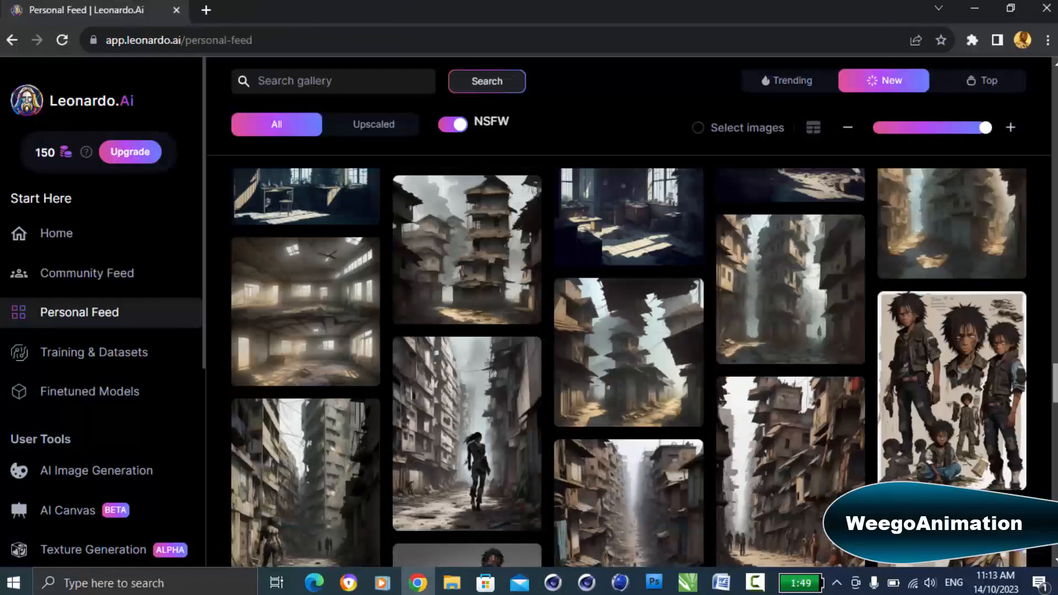
scroll(628, 368, "up", 1)
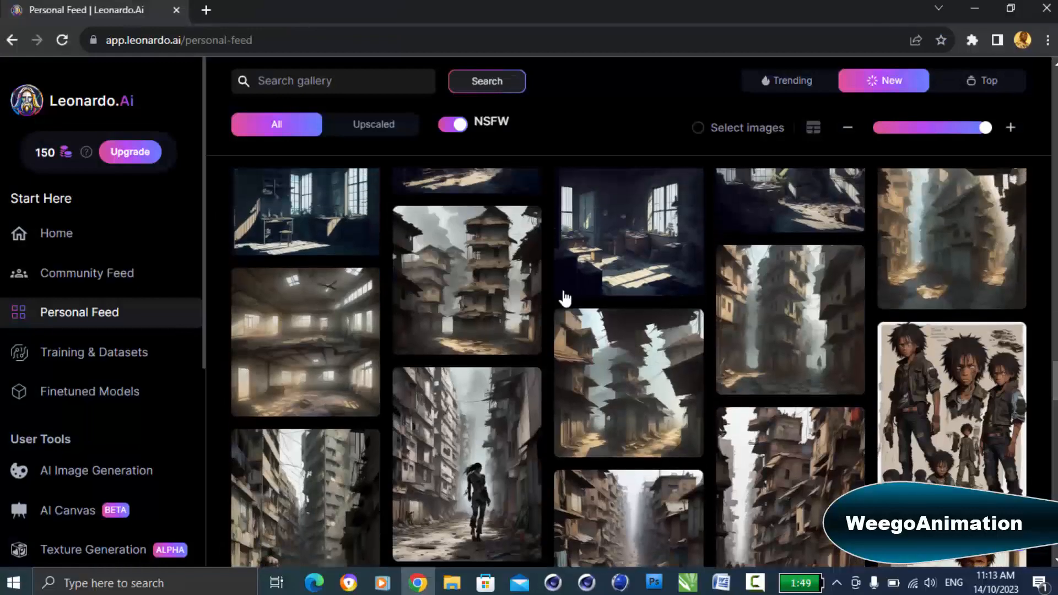
left_click(473, 270)
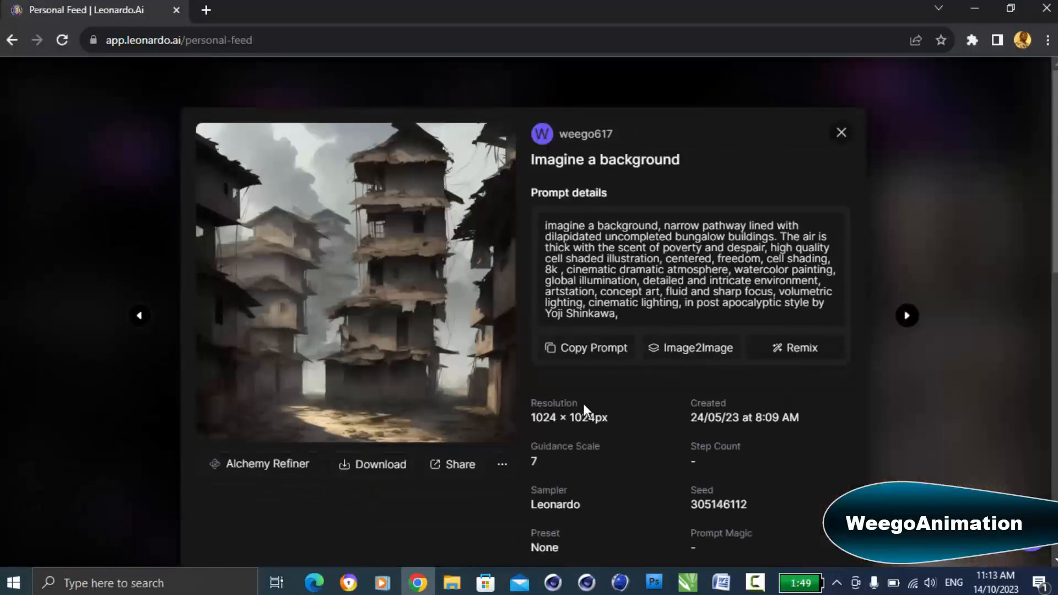
left_click(908, 317)
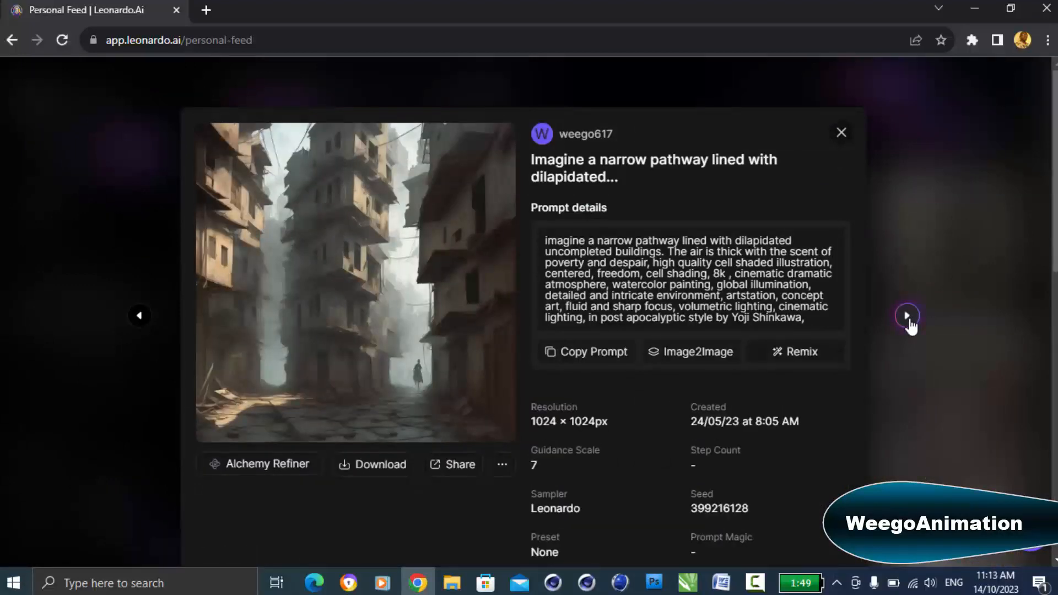
left_click(841, 134)
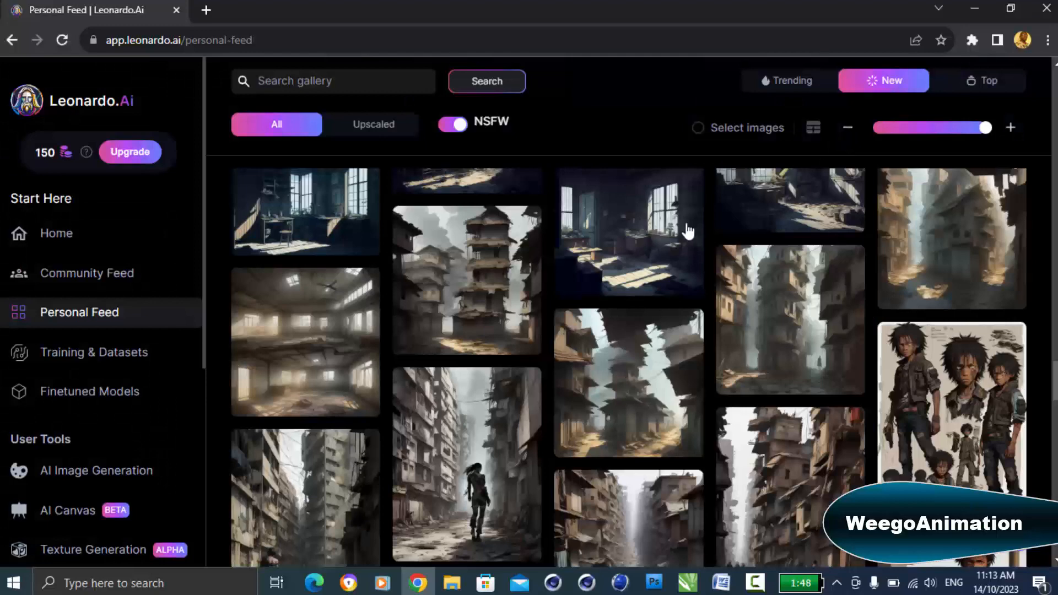
View the prompt details of the dilapidated interior rooms, comparing neighbouring images, and close them.
left_click(614, 230)
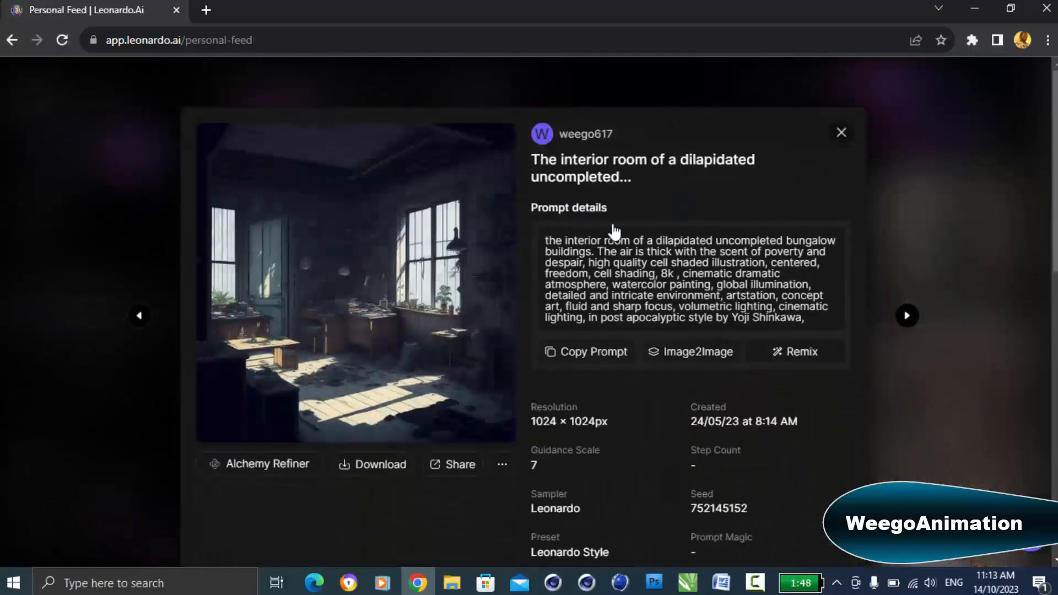
left_click(908, 317)
left_click(908, 317)
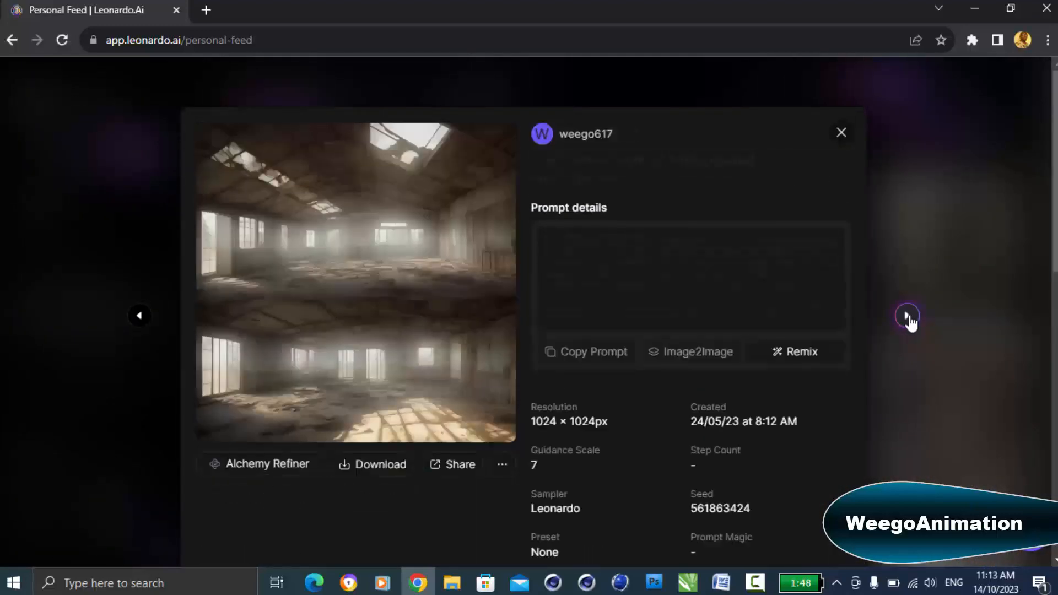
left_click(138, 316)
left_click(138, 317)
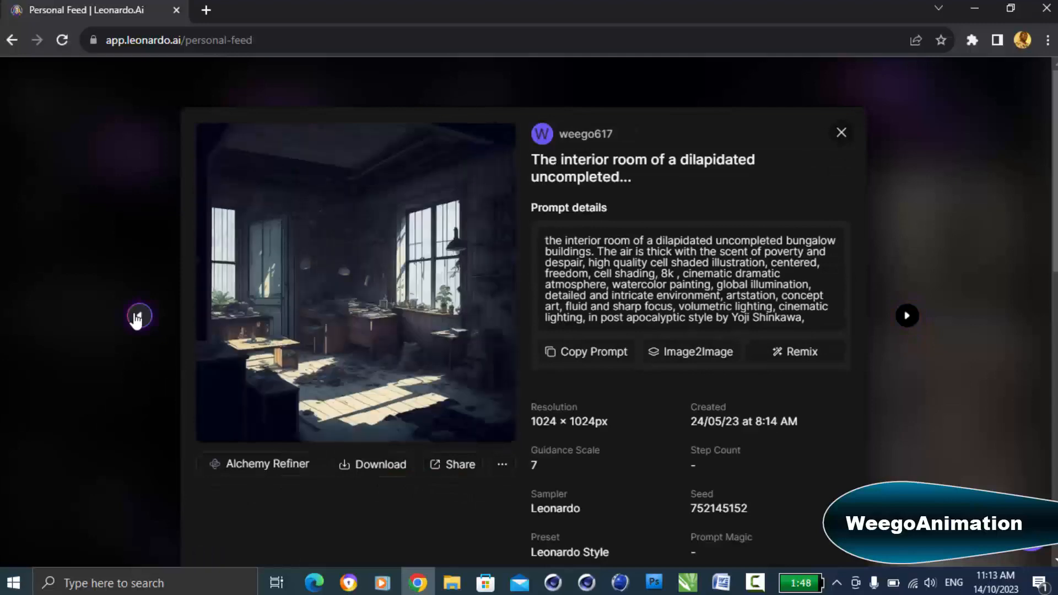
left_click(138, 316)
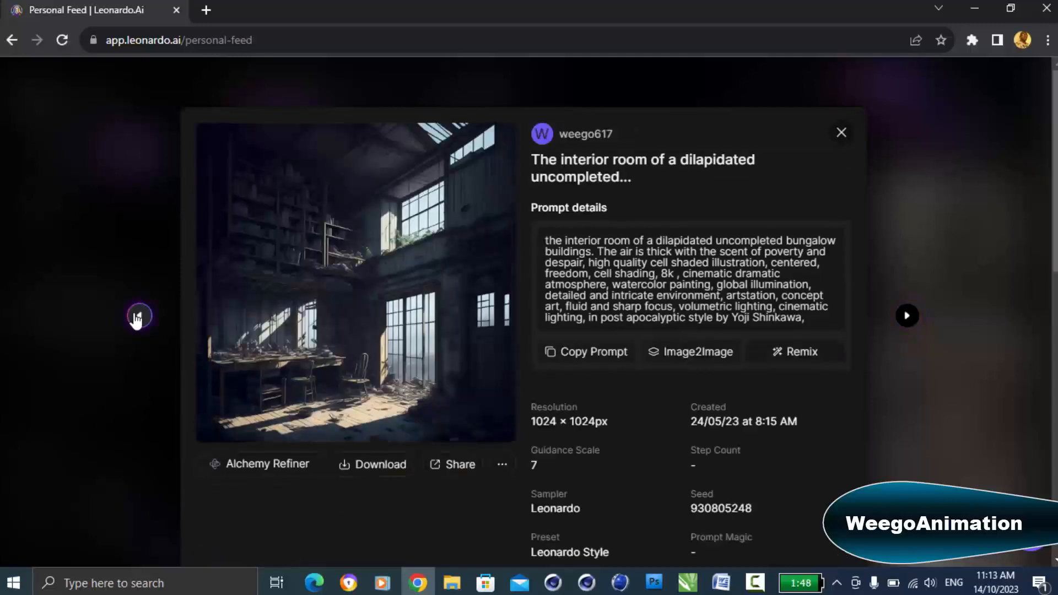
left_click(839, 135)
Find the dark party hall image in the Personal Feed, view its prompt details, and move on to the next image.
scroll(602, 299, "up", 5)
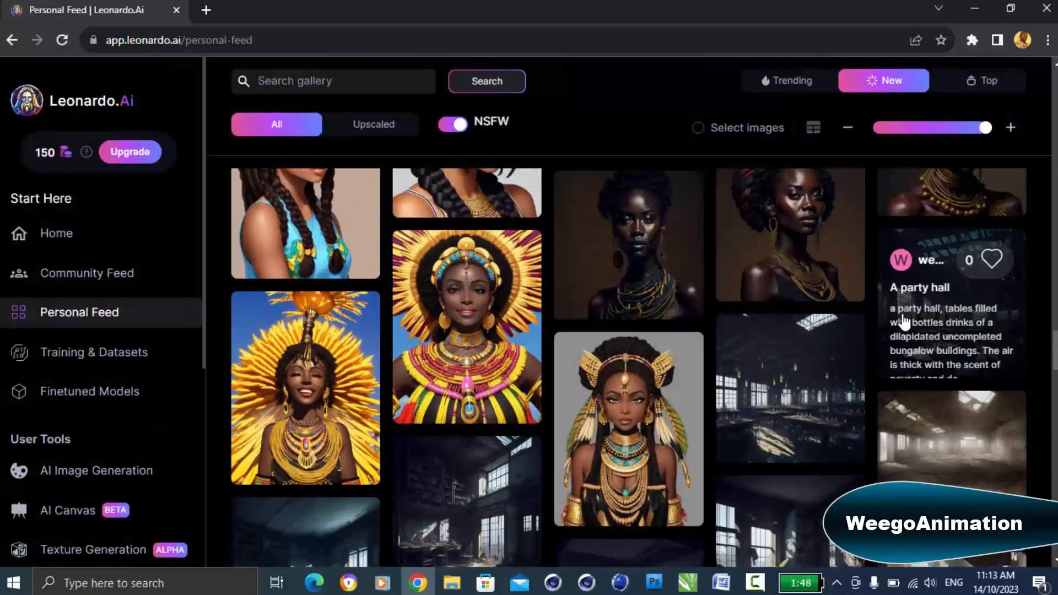
left_click(904, 321)
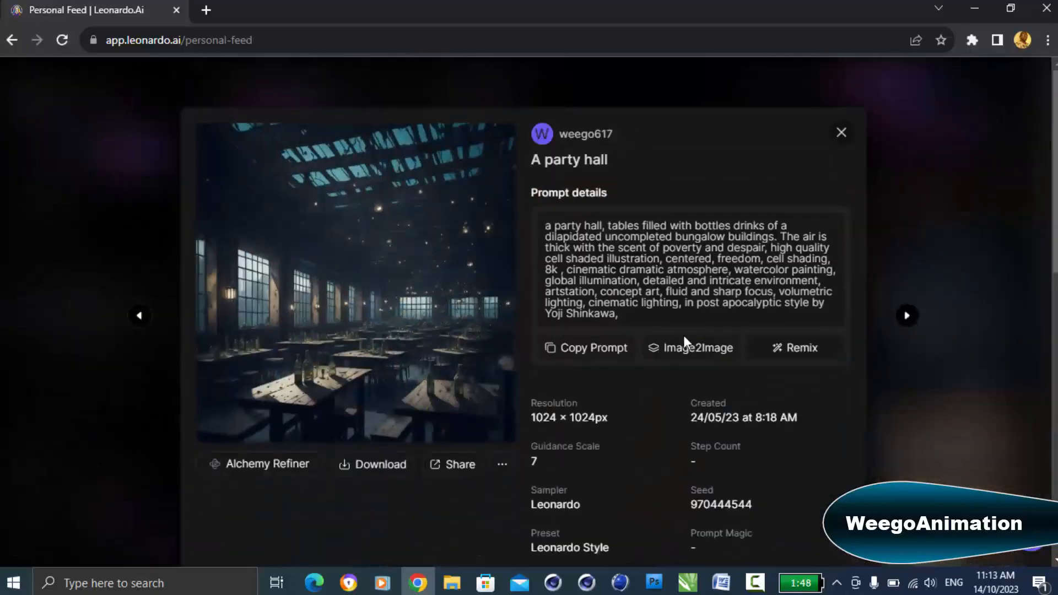
left_click(907, 316)
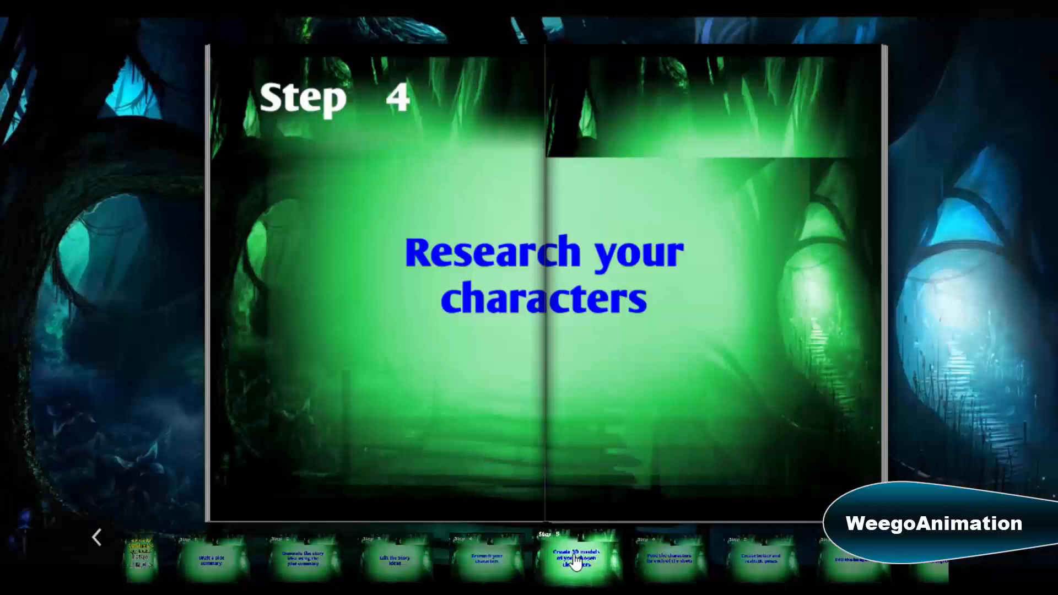
left_click(575, 561)
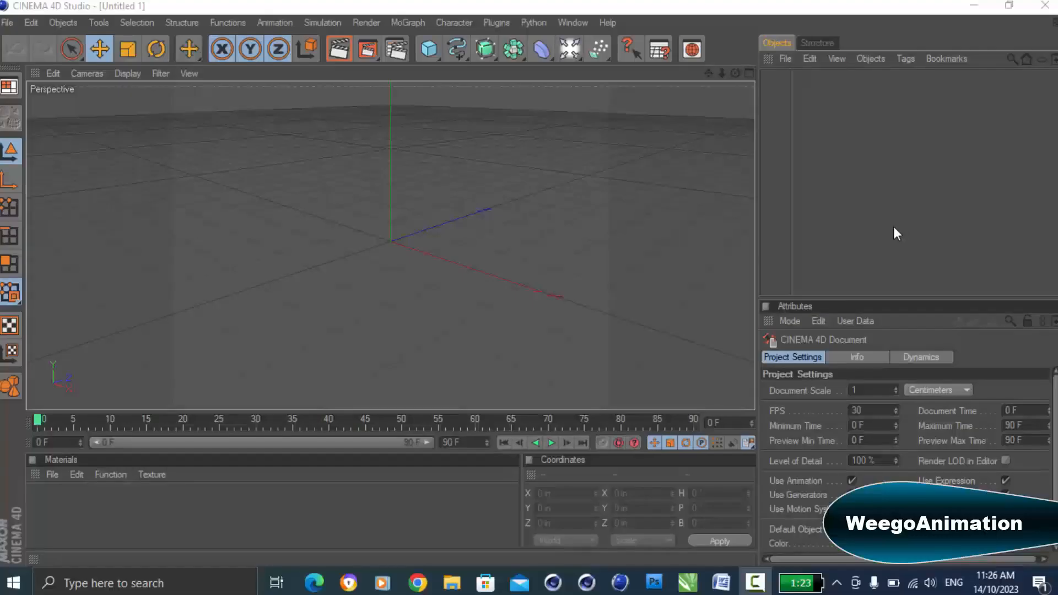
Open the project STR_BOYS_CHARACTERS from the Cinema 4d documents folder in Cinema 4D.
left_click(10, 22)
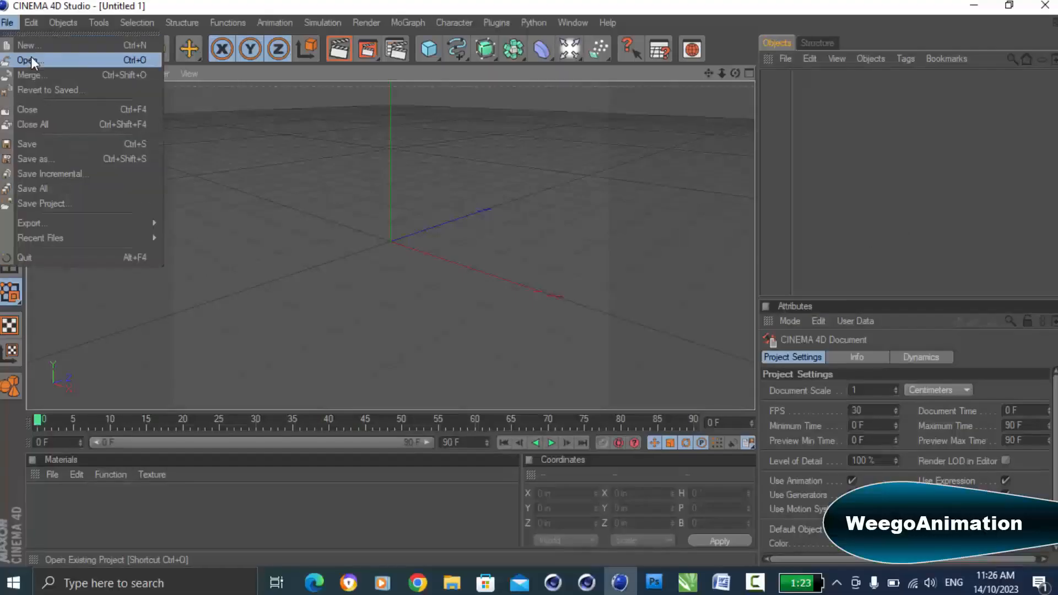
left_click(30, 59)
left_click_drag(514, 130, 497, 254)
scroll(177, 202, "down", 1)
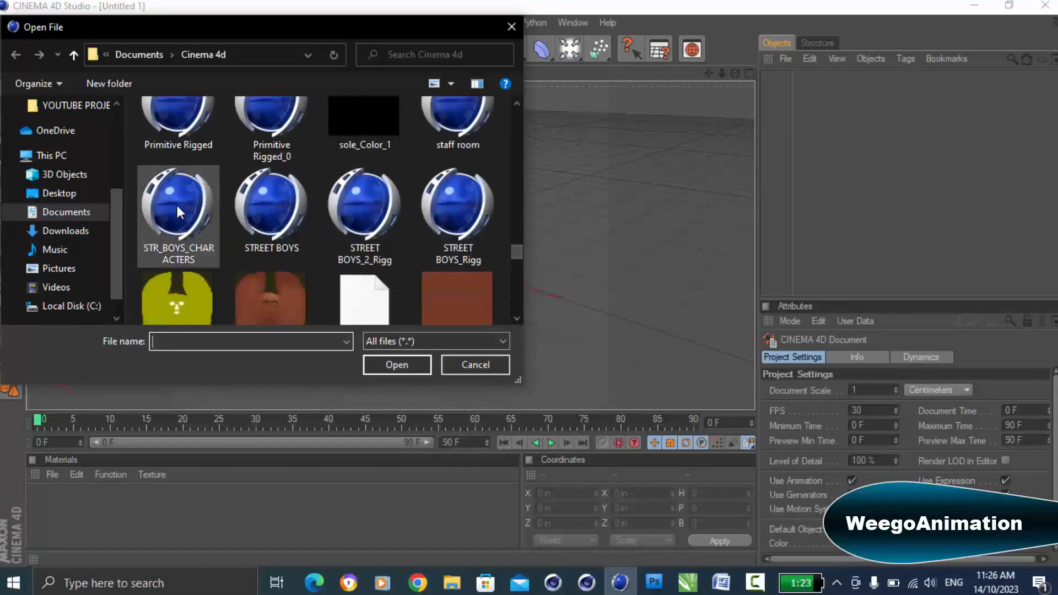
left_click(176, 203)
left_click(397, 364)
left_click(775, 174)
Render the view of the three street boys from different angles to inspect the models.
left_click_drag(709, 73, 672, 16)
left_click_drag(736, 75, 733, 96)
key("ctrl+r")
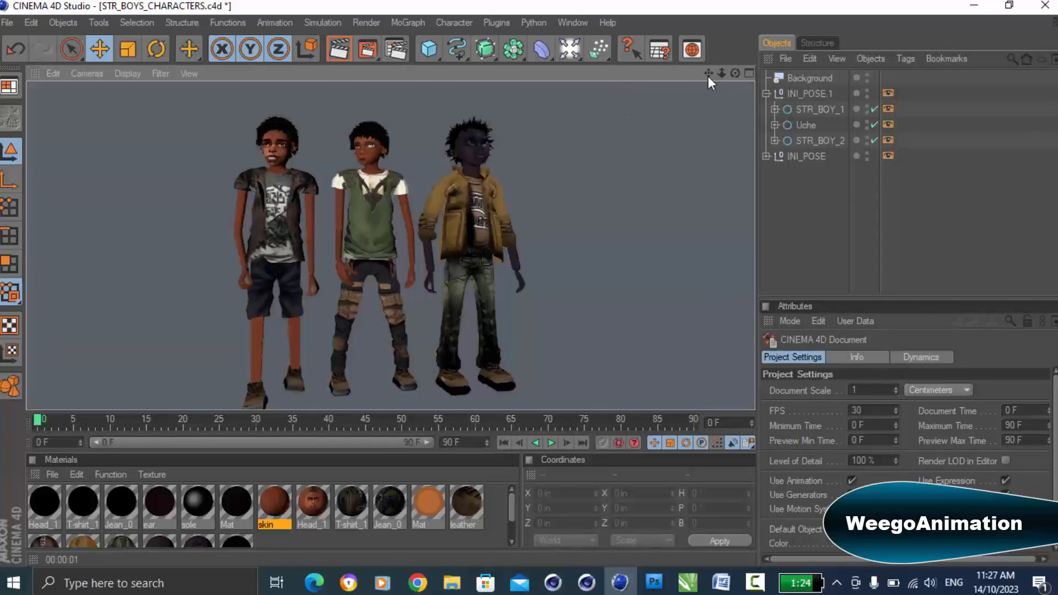
left_click_drag(709, 74, 683, 73)
left_click_drag(735, 74, 689, 74)
left_click(338, 49)
left_click(332, 54)
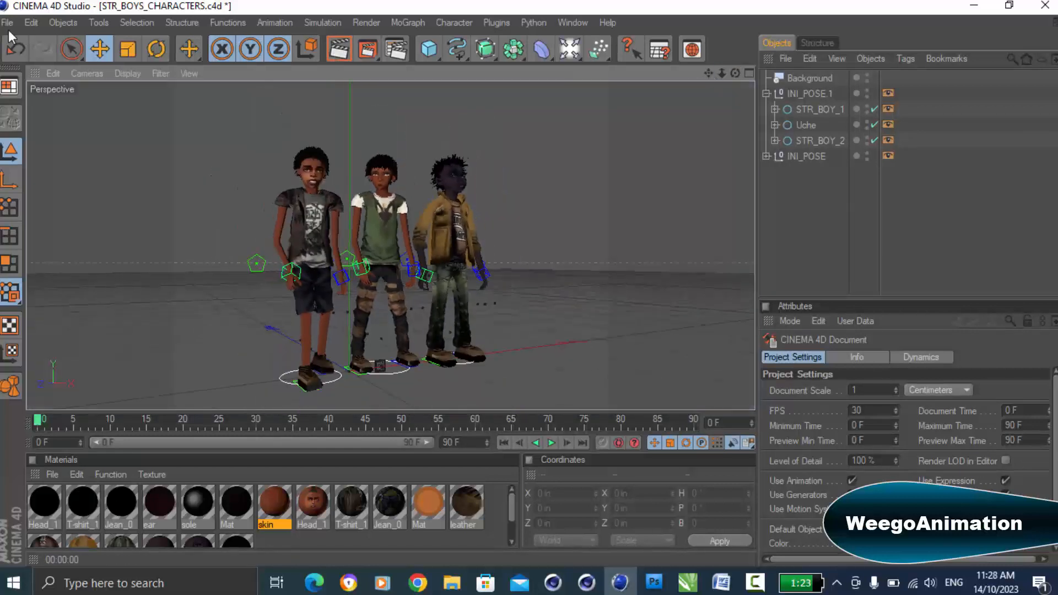
Open the project Muscular man_3 from the Cinema 4d folder.
left_click(7, 22)
left_click(24, 51)
left_click_drag(517, 116, 517, 230)
left_click(365, 183)
left_click(389, 365)
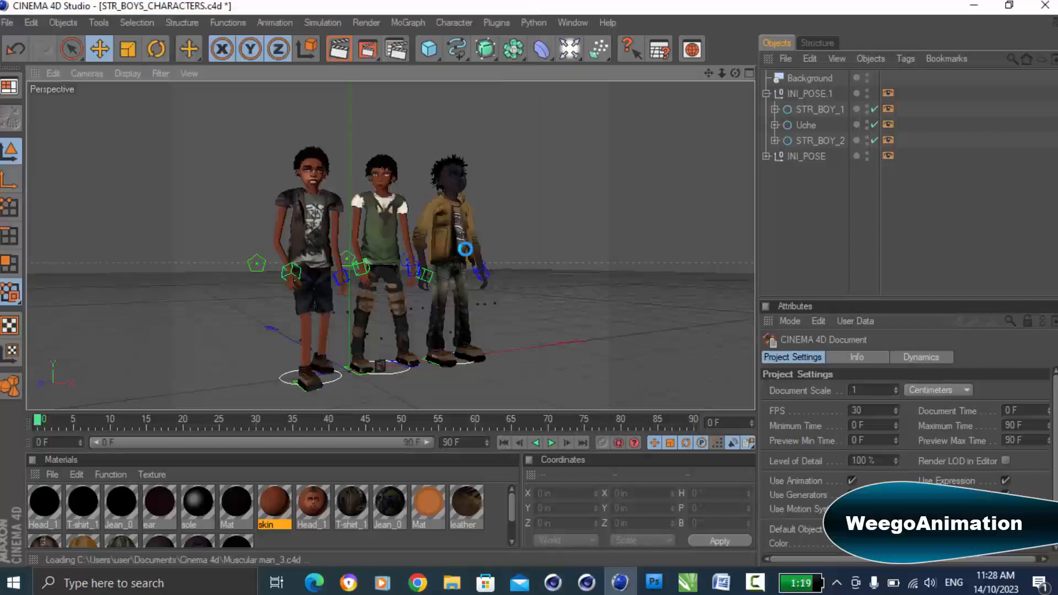
Examine the Muscular man_3 character from different angles and render the view.
scroll(412, 107, "up", 3)
left_click_drag(735, 73, 694, 72)
left_click_drag(735, 73, 696, 73)
left_click(339, 49)
Open the project Muscular man_1 from the Cinema 4d folder.
key("ctrl+o")
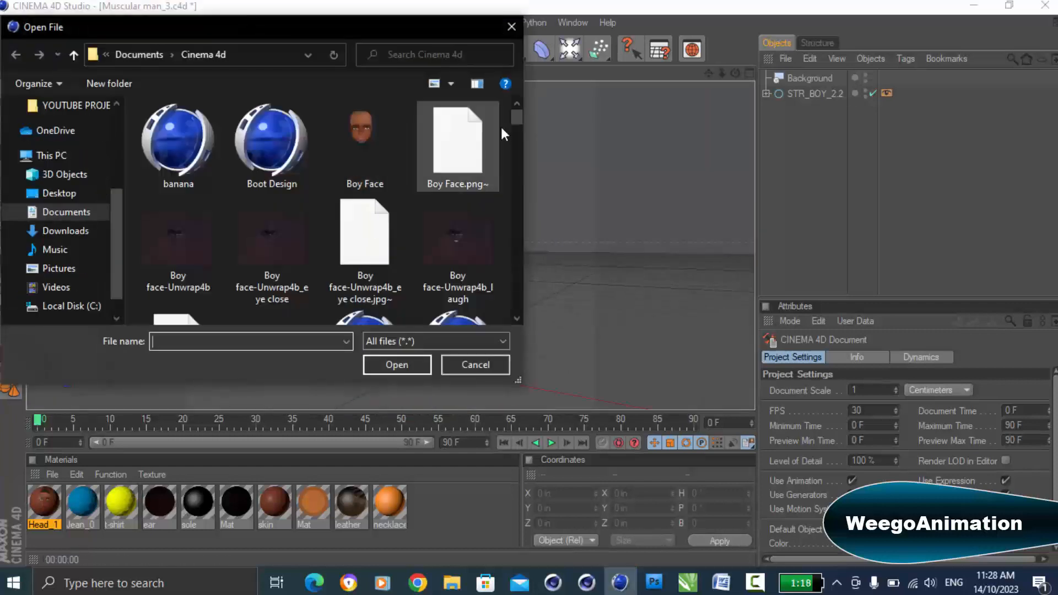
left_click_drag(514, 128, 516, 227)
double_click(180, 181)
Render the view of the shirtless man with the gold necklace from different angles.
left_click_drag(722, 73, 708, 42)
left_click_drag(735, 72, 763, 73)
key("ctrl+r")
left_click(574, 21)
left_click(574, 21)
left_click_drag(709, 72, 708, 124)
left_click(338, 48)
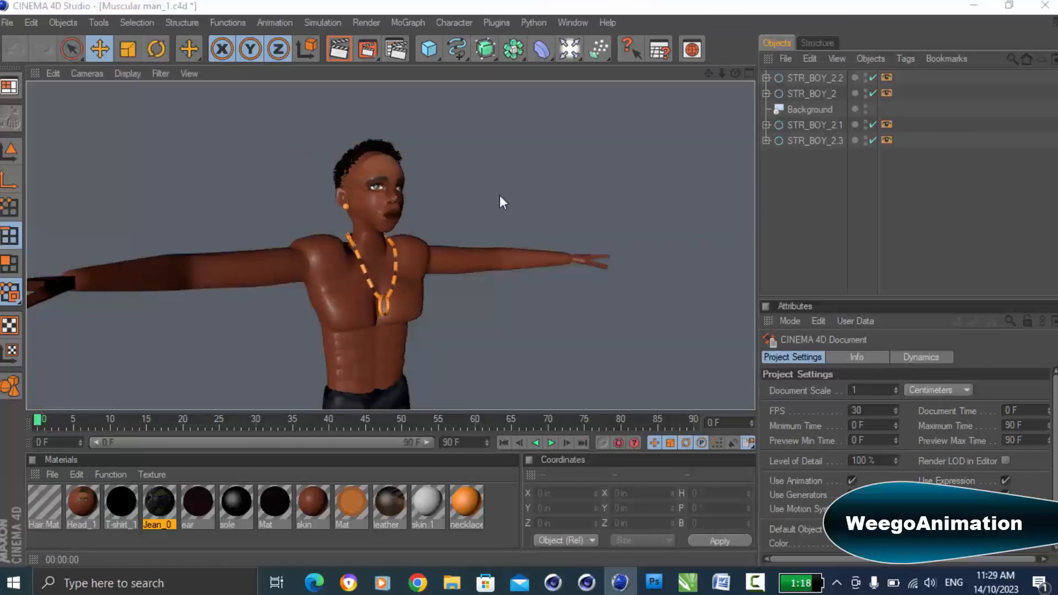
Open the project Muscular man_2 from the Cinema 4d folder.
key("ctrl+o")
left_click_drag(515, 211, 515, 221)
left_click(271, 245)
left_click(386, 365)
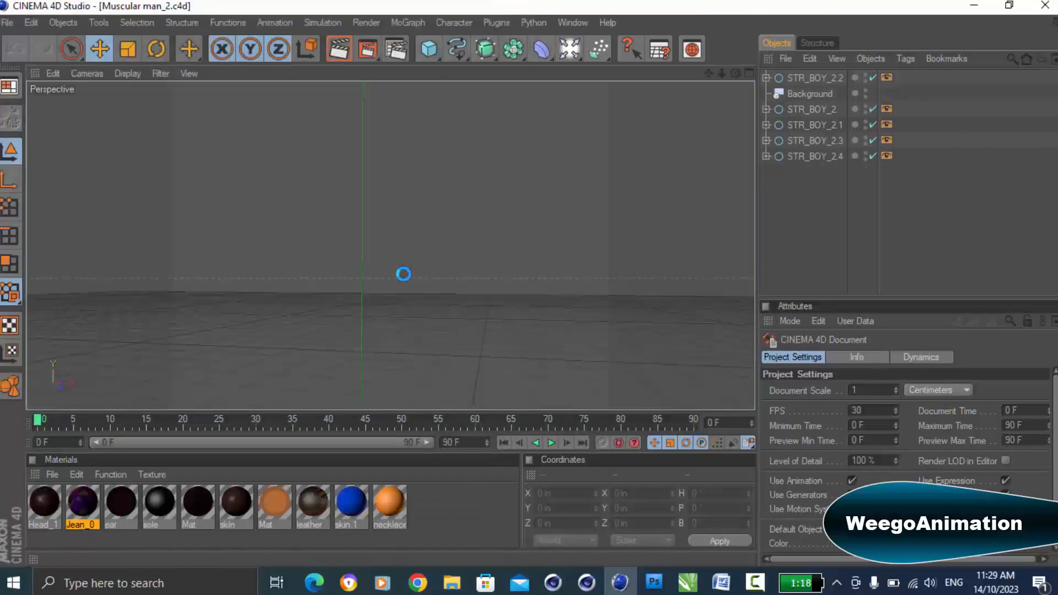
Render the view of the muscular man in purple trousers, both close up and at full length.
left_click_drag(736, 73, 634, 72)
key("ctrl+r")
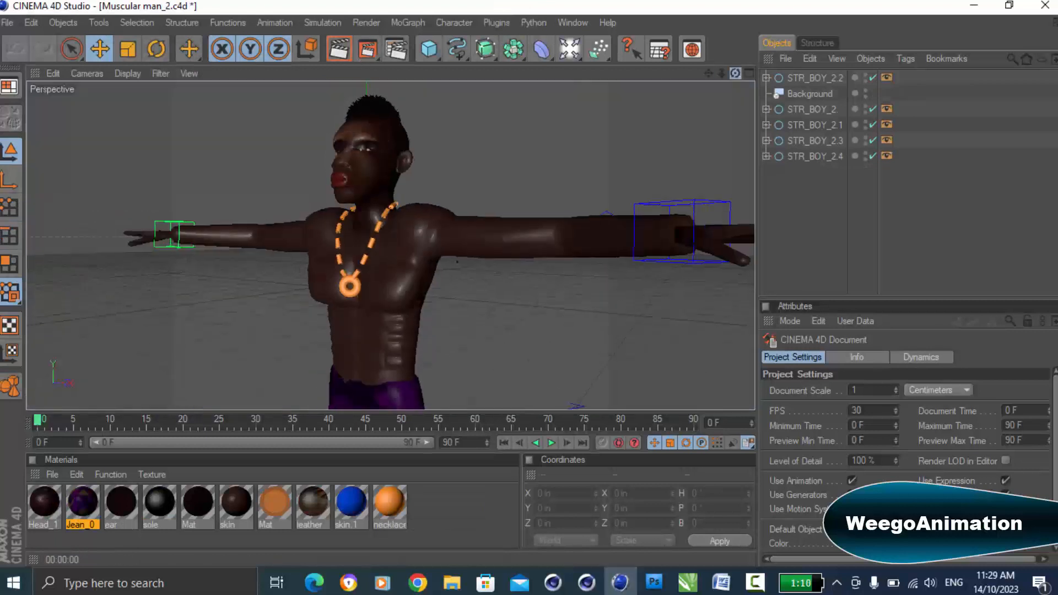
key("ctrl+r")
left_click_drag(722, 72, 655, 72)
left_click_drag(735, 72, 799, 73)
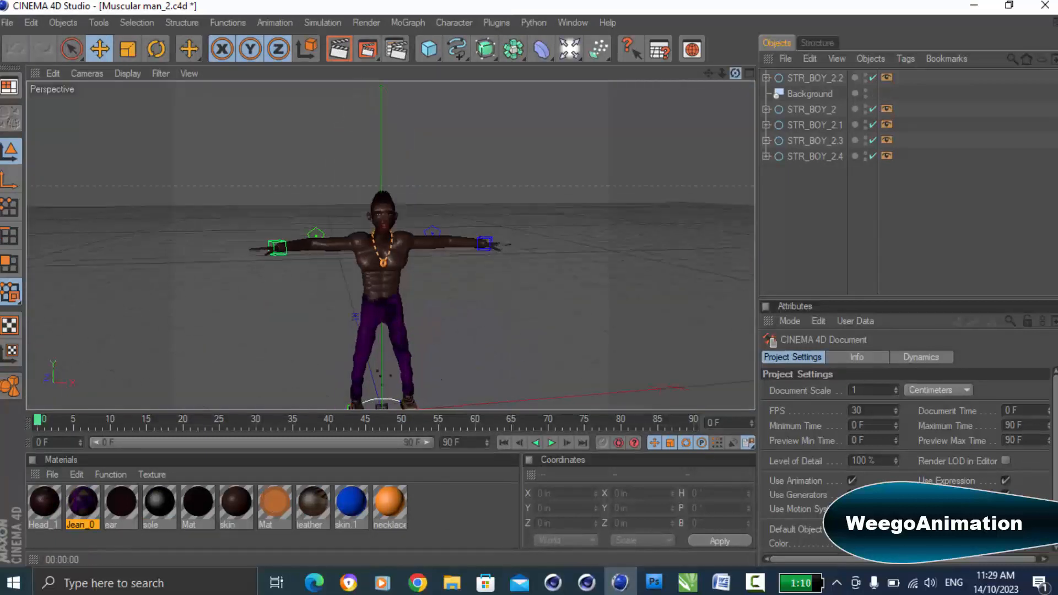
key("ctrl+r")
left_click_drag(708, 73, 721, 25)
Open the project Female Xter_1 from the Cinema 4d folder.
left_click(8, 22)
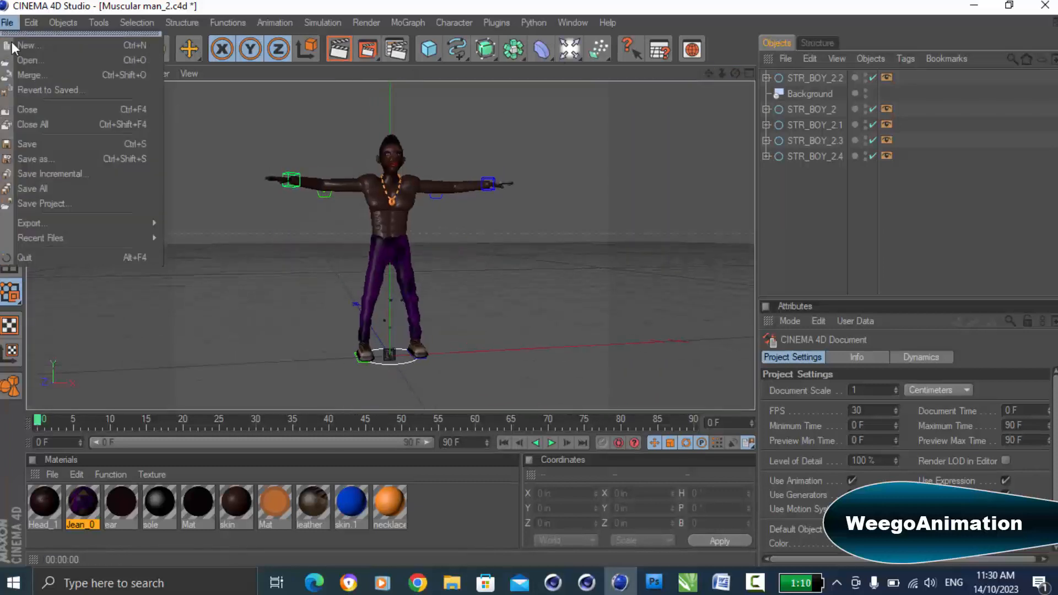
left_click(19, 59)
left_click_drag(517, 116, 534, 164)
double_click(271, 245)
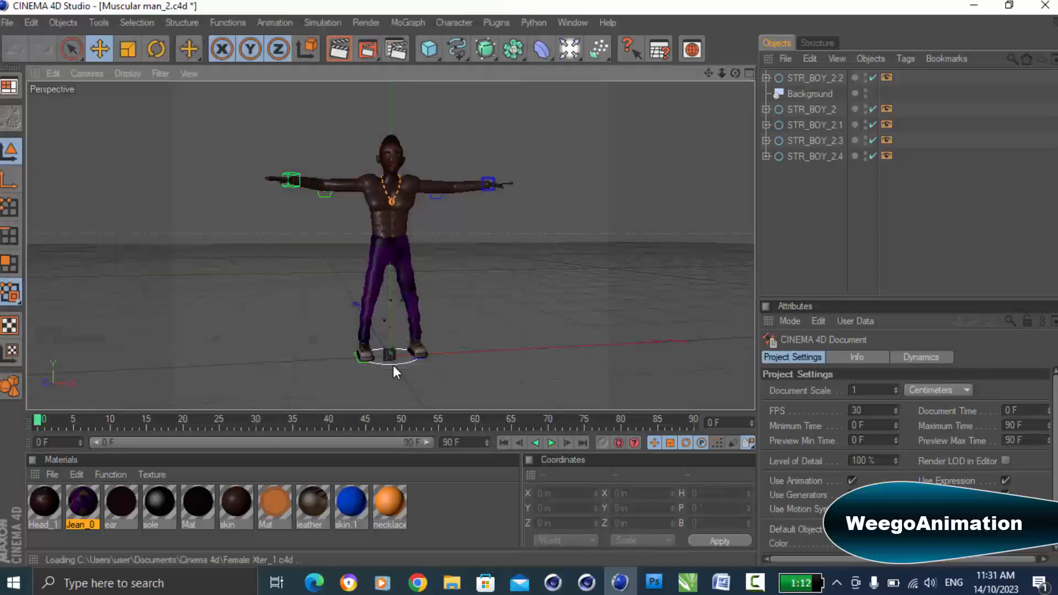
Render the view of the woman in the yellow dress from several angles, close up and at full length.
left_click_drag(724, 73, 705, 33)
left_click(346, 50)
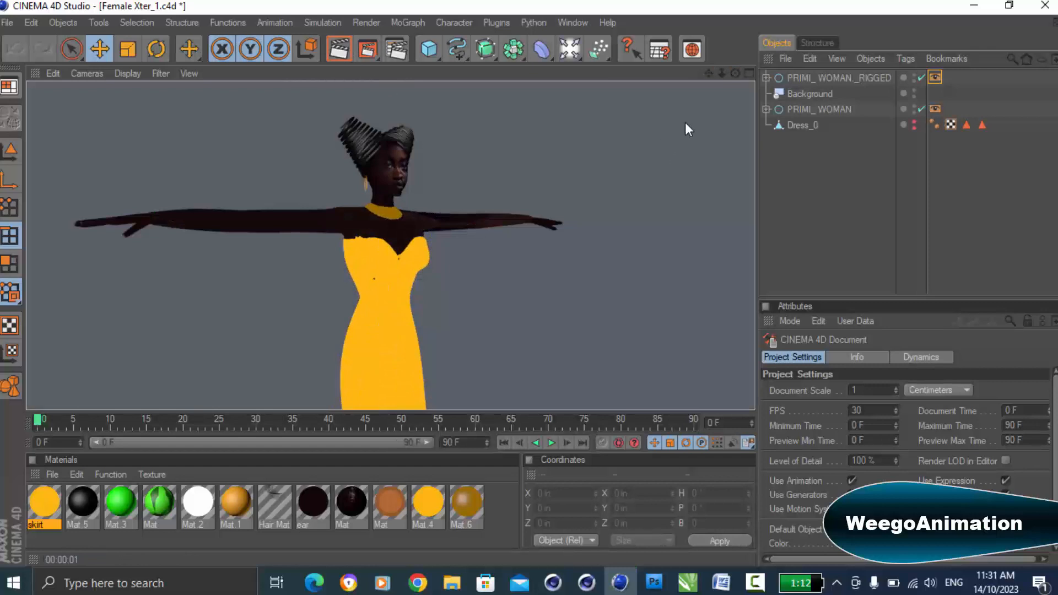
left_click_drag(735, 73, 708, 73)
left_click(340, 49)
mouse_move(723, 73)
left_mouse_down()
mouse_move(683, 75)
mouse_move(738, 74)
left_mouse_up()
left_click(339, 49)
mouse_move(709, 74)
left_mouse_down()
mouse_move(693, 81)
mouse_move(700, 74)
left_mouse_up()
left_click_drag(735, 73, 757, 74)
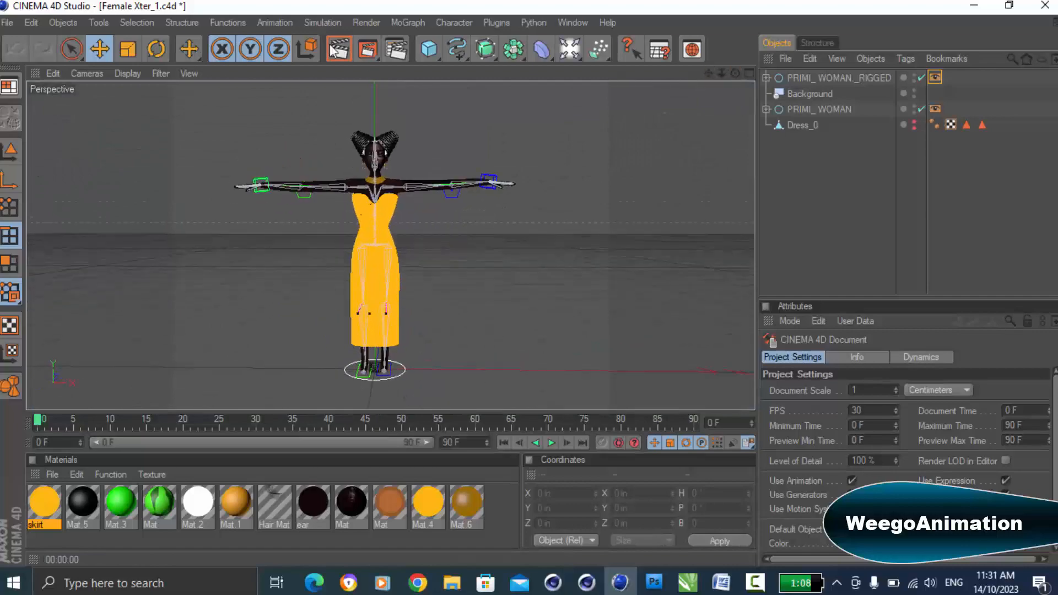
left_click(339, 50)
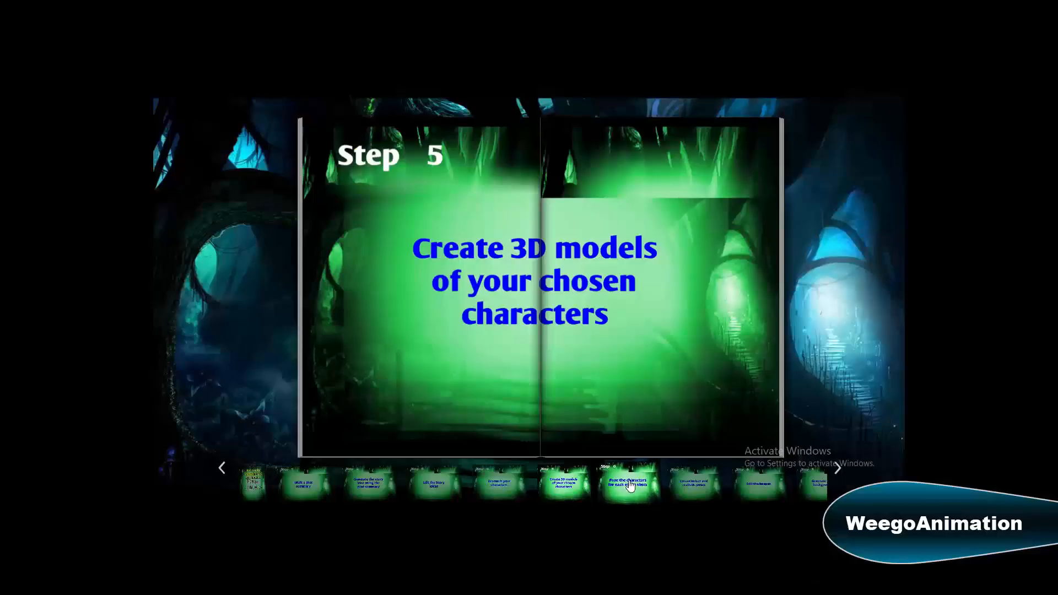
left_click(629, 484)
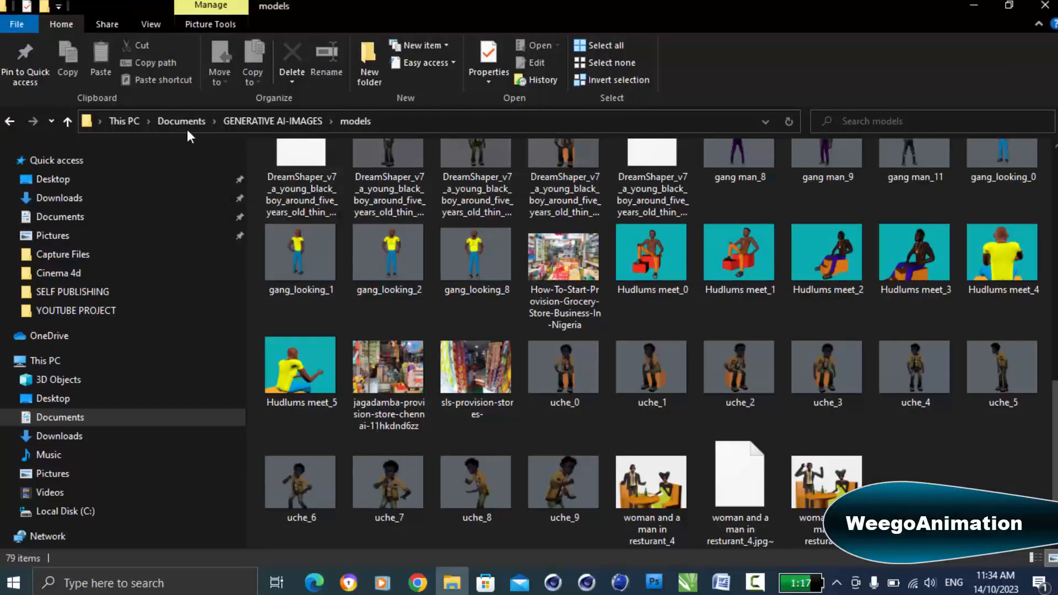
Display the models folder with extra large icons and look through the posed character images.
left_click(110, 25)
left_click(152, 24)
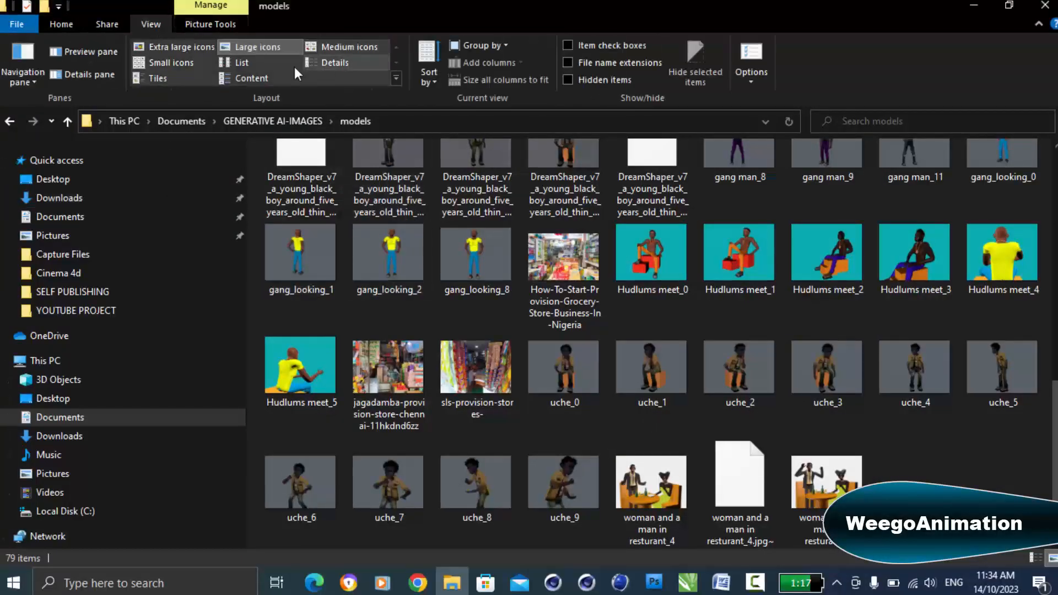
left_click(181, 47)
scroll(627, 344, "up", 10)
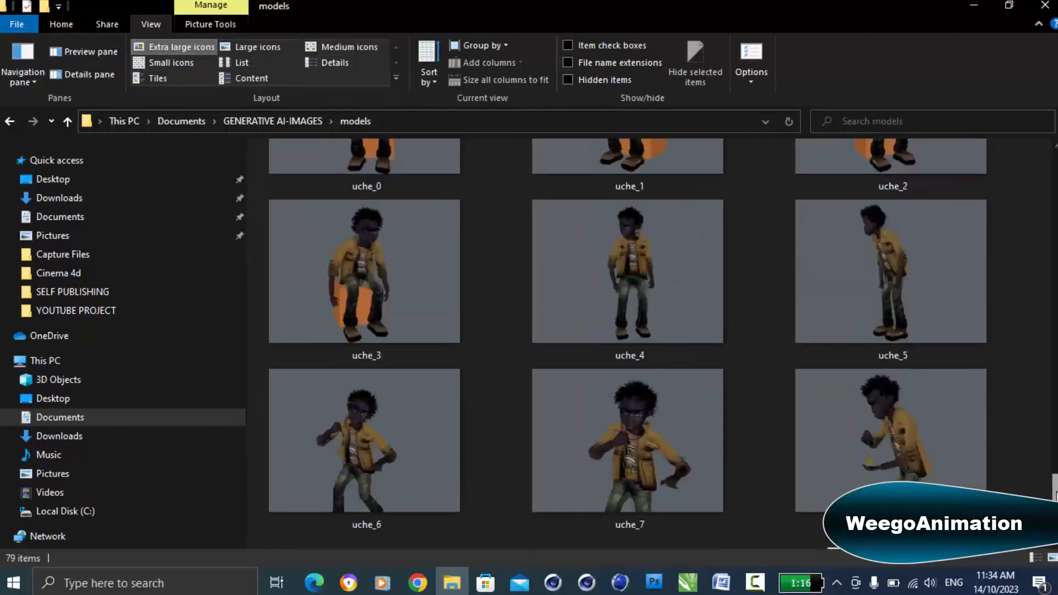
scroll(627, 342, "up", 1)
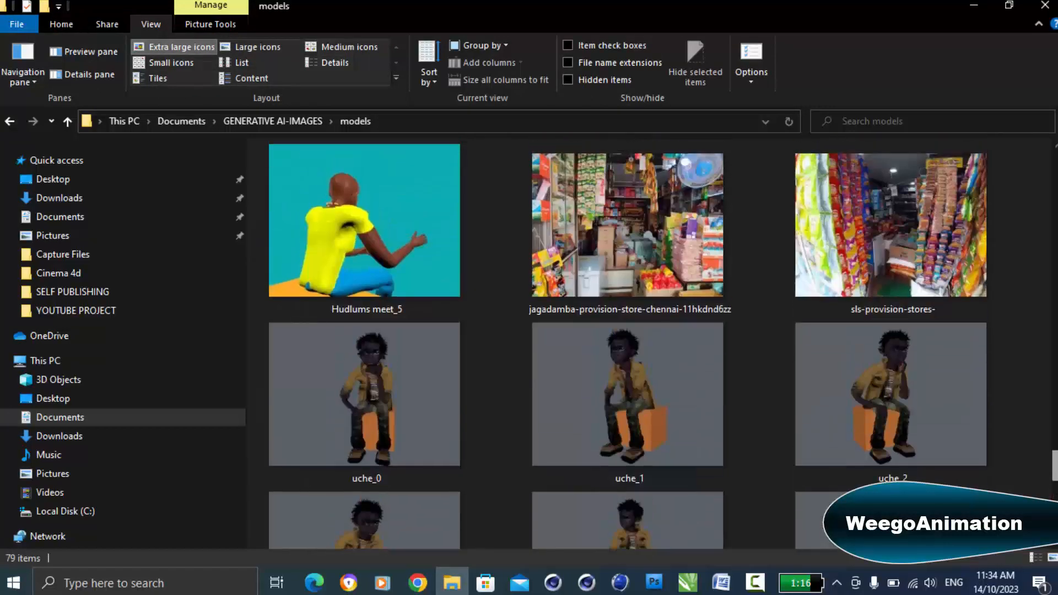
scroll(627, 342, "down", 3)
scroll(627, 341, "down", 7)
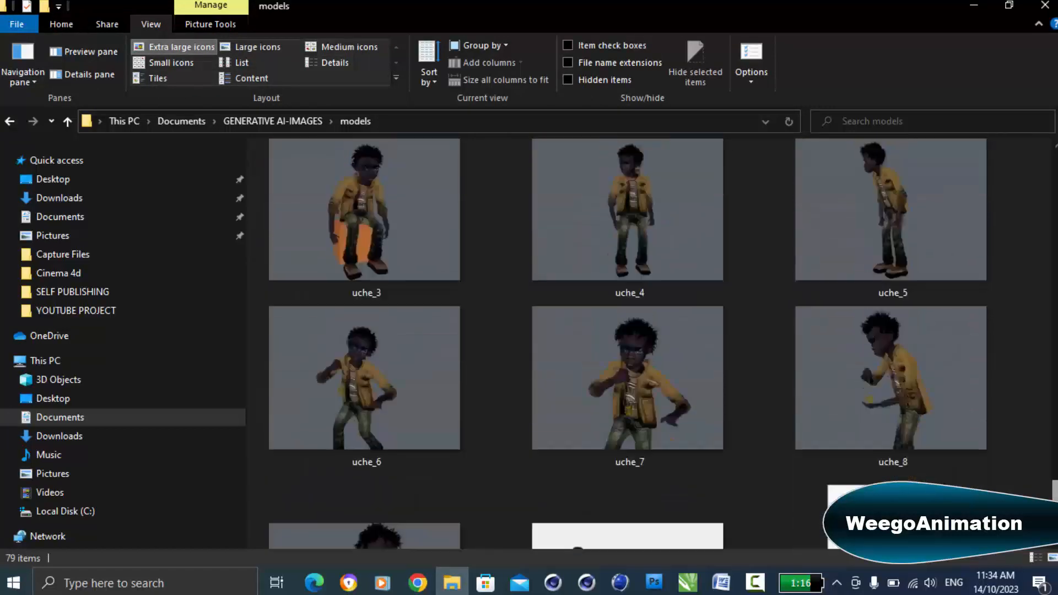
left_click_drag(1055, 515, 1055, 165)
Return to the GENERATIVE AI-IMAGES folder and look through its character and background images as extra large icons.
left_click(9, 121)
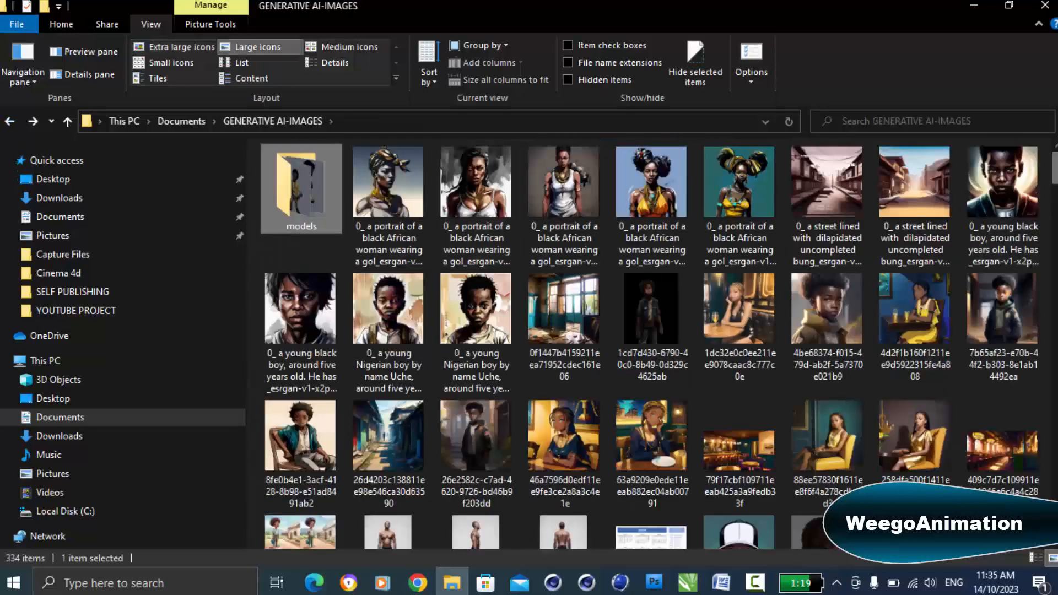
scroll(909, 160, "down", 10)
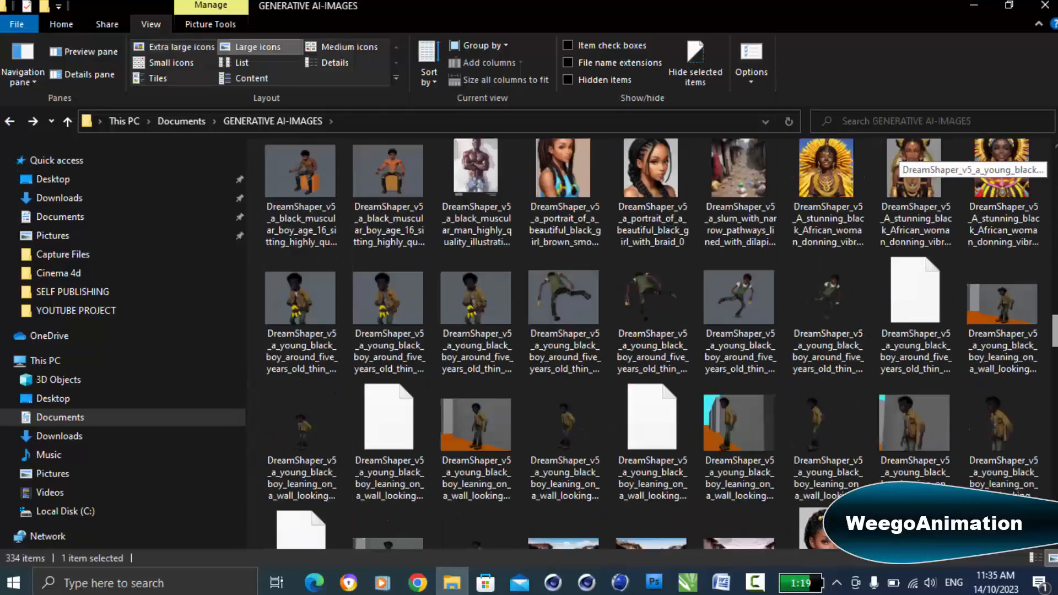
left_click_drag(1055, 330, 1055, 331)
left_click(179, 47)
left_click_drag(1055, 225, 1055, 437)
left_click(9, 121)
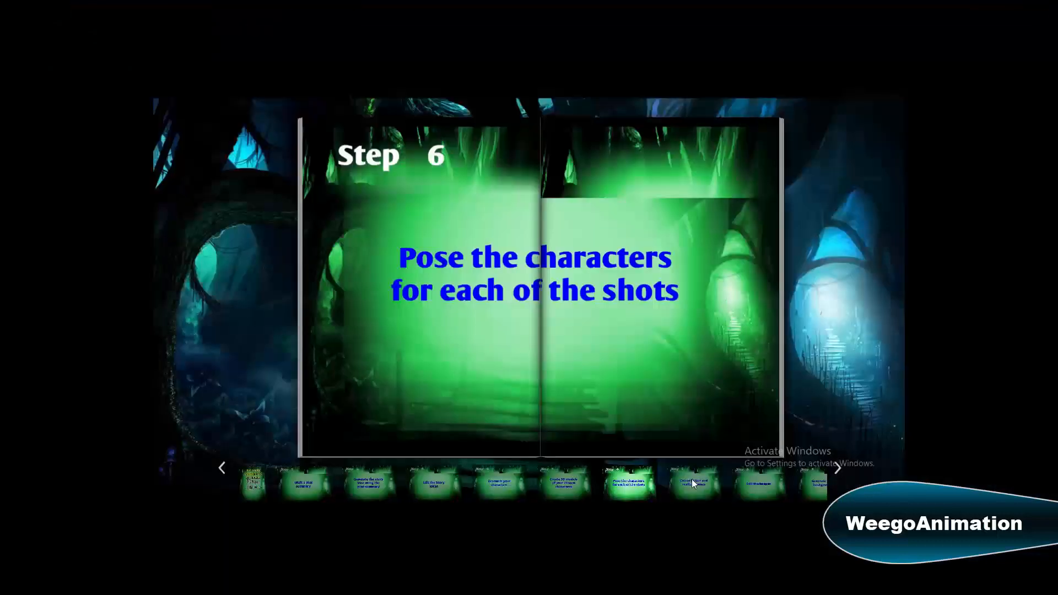
left_click(693, 483)
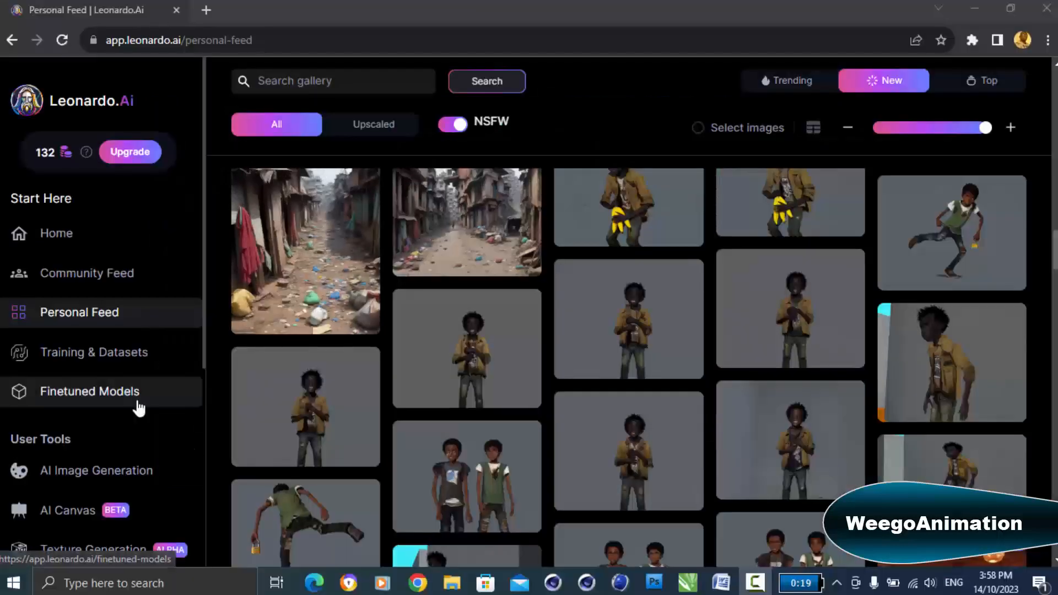
In AI Image Generation, enter "a young black boy leaning on a wall, looking desperate, wearing a tethered jean, a torn jacket" with model DreamShaper v6.
scroll(137, 406, "down", 2)
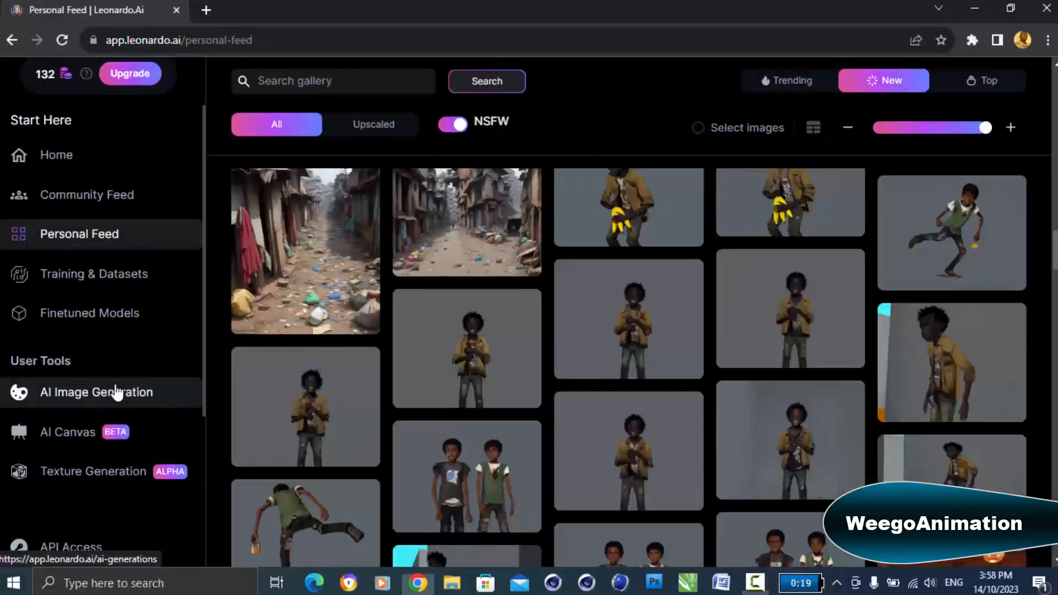
left_click(118, 392)
left_click_drag(254, 152, 560, 227)
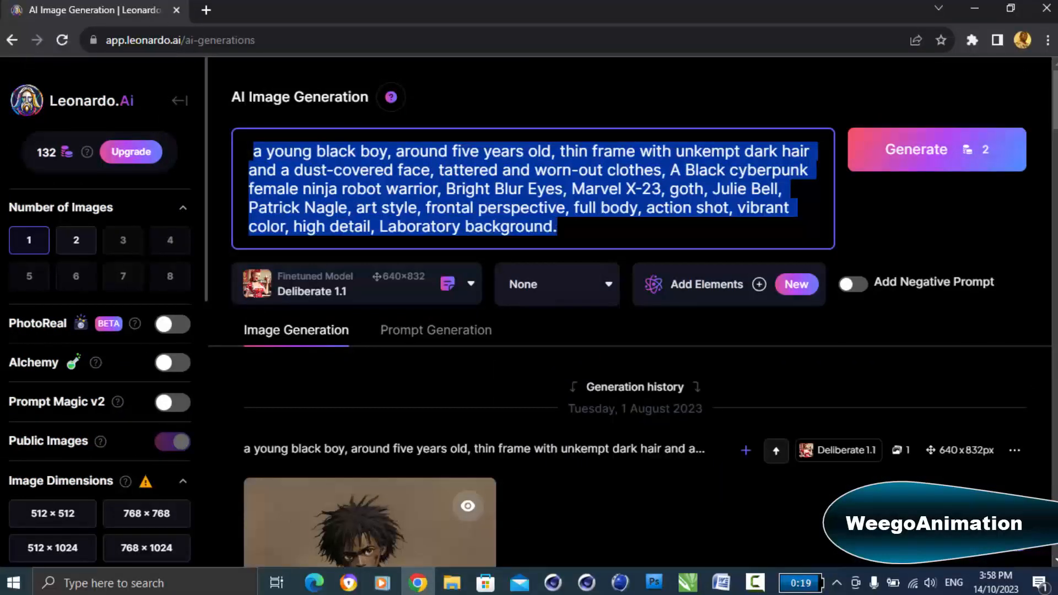
type("a young black boy leaning on a wall, looking desperate, wearing a tethered jean, a torn jacket")
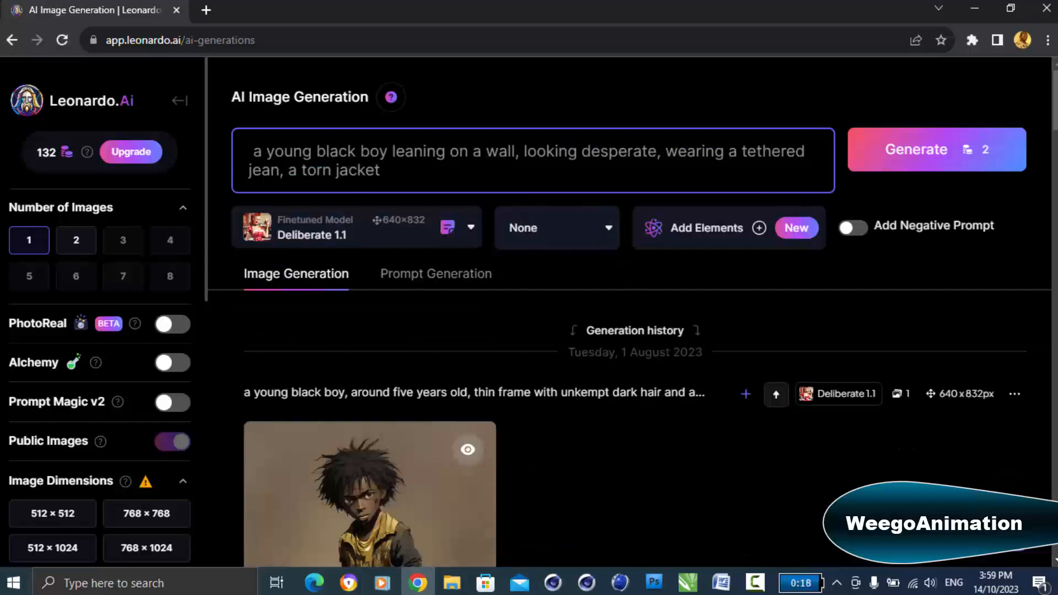
key("BackSpace")
left_click(470, 227)
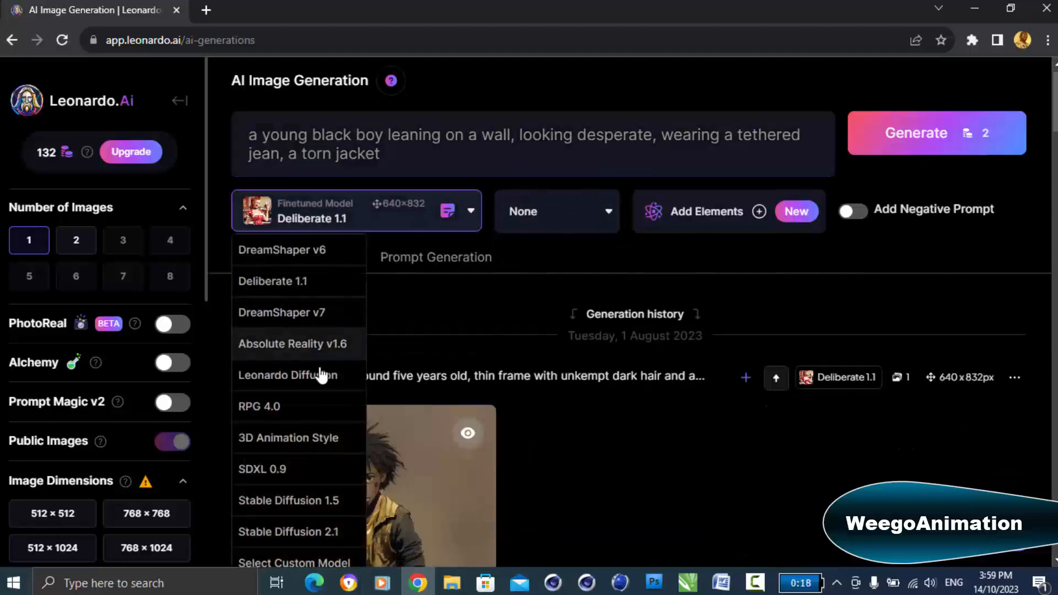
left_click(284, 248)
Upload the image UCHE_0 from the GENERATIVE AI-IMAGES folder as the image-to-image input.
scroll(78, 449, "down", 10)
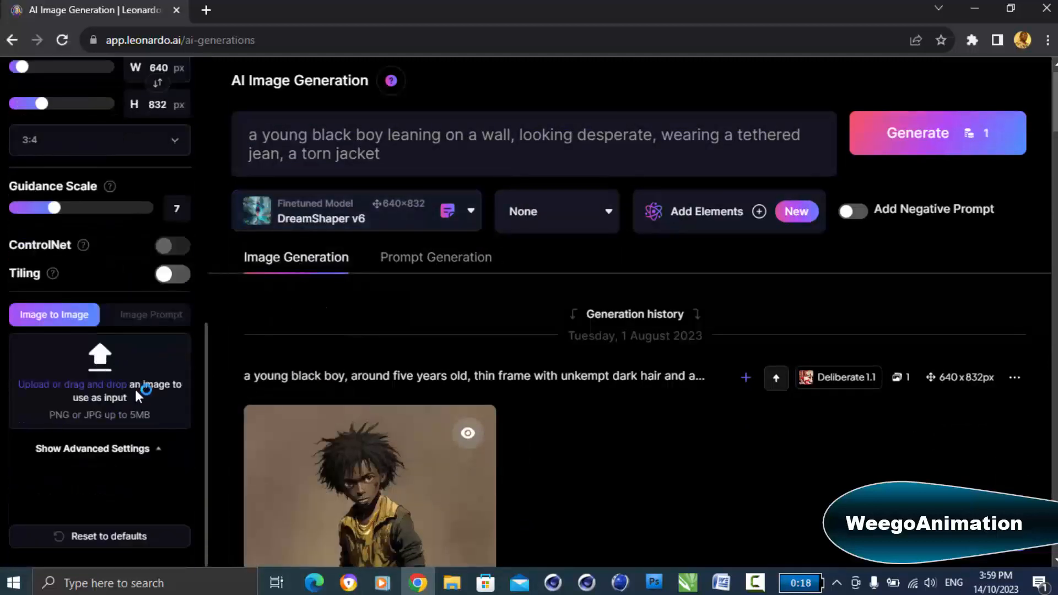
scroll(711, 375, "down", 5)
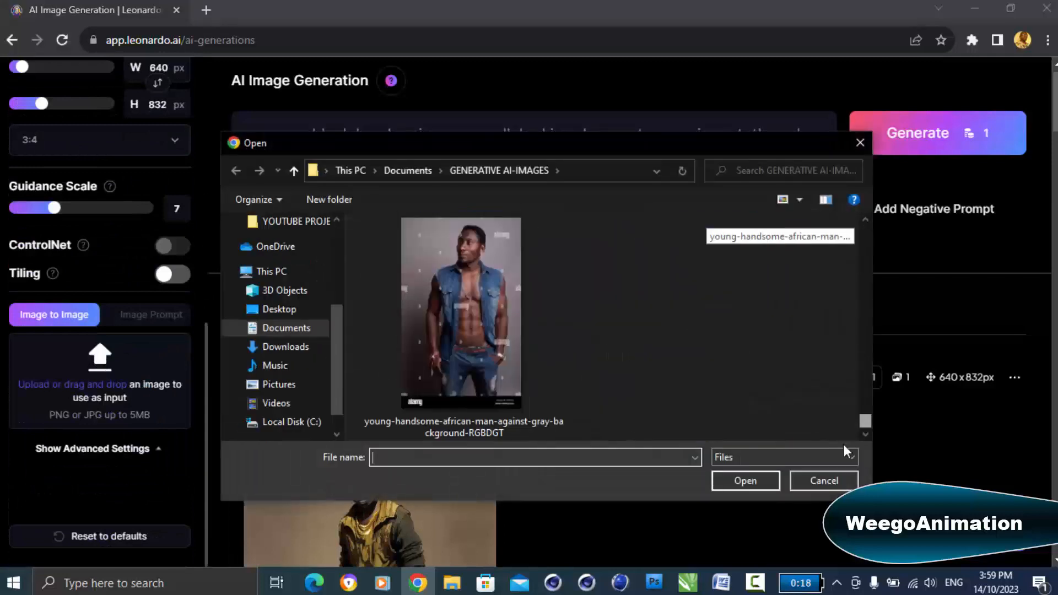
left_click(534, 324)
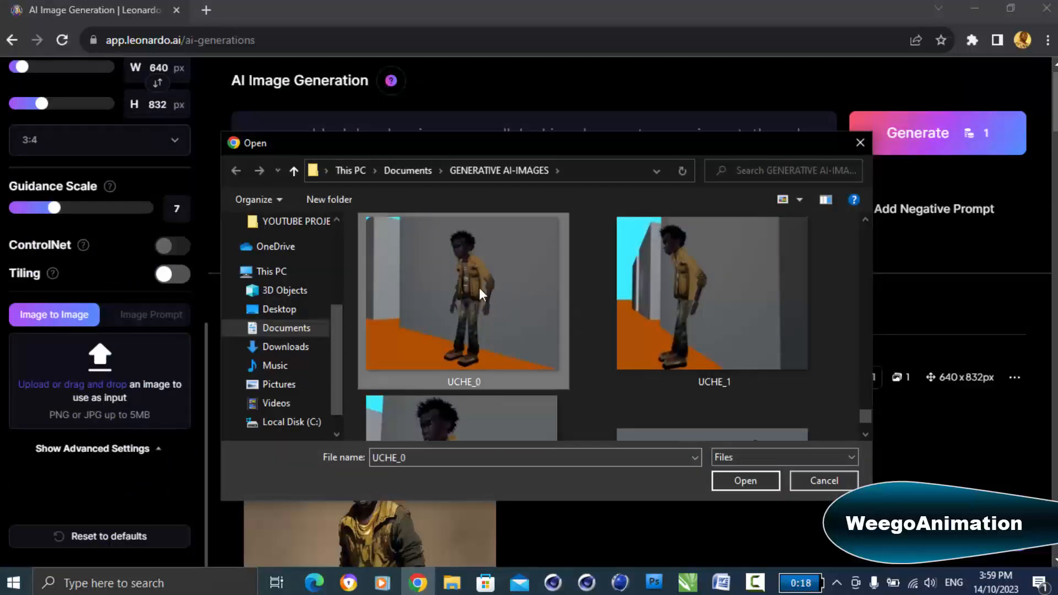
scroll(673, 344, "down", 2)
scroll(675, 344, "up", 3)
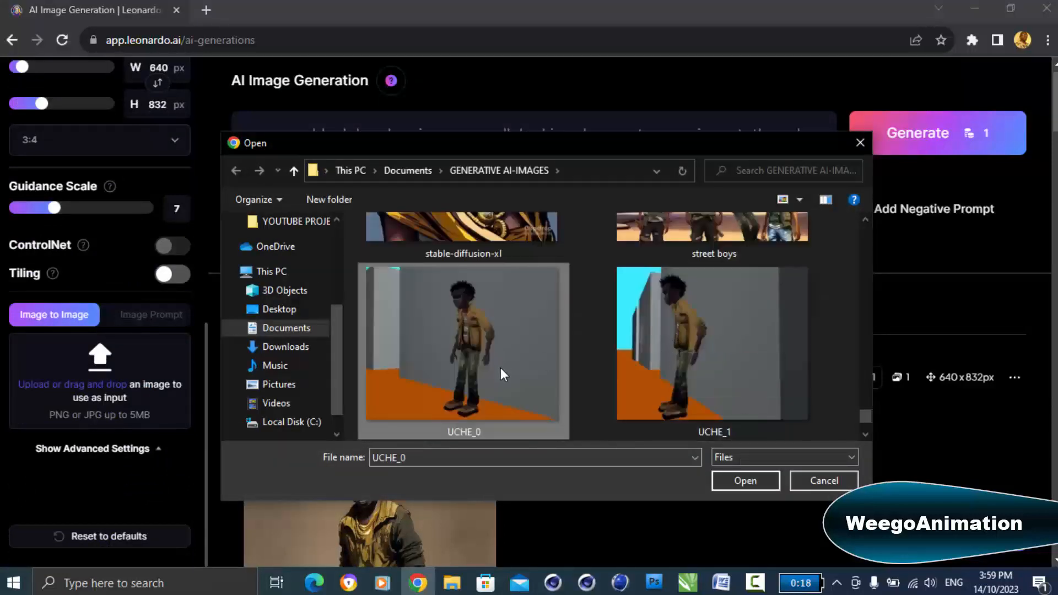
left_click(747, 487)
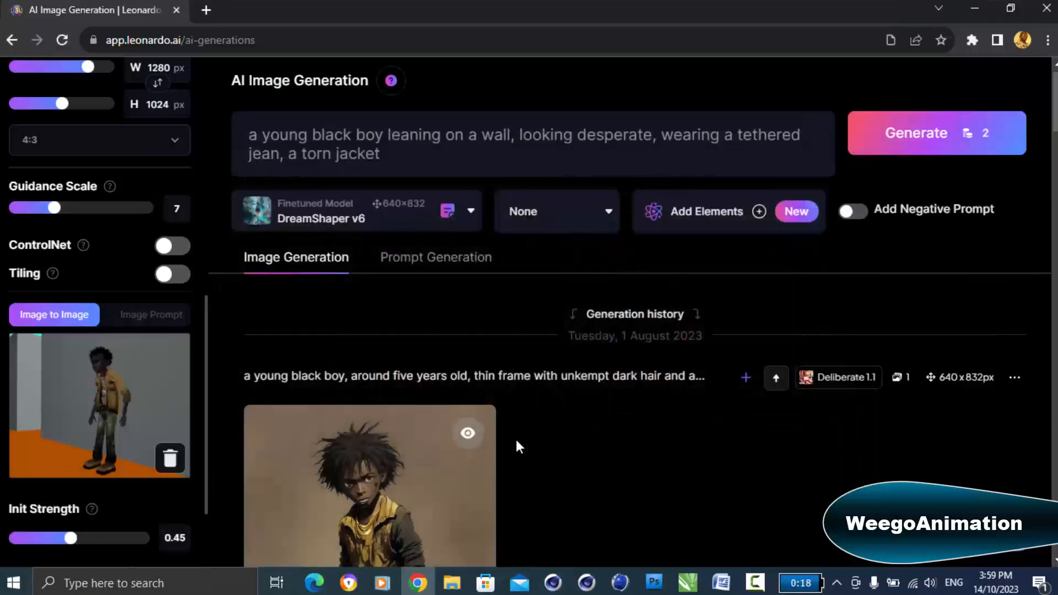
Generate one image of the boy leaning on the wall from the prompt and the uploaded pose.
scroll(142, 302, "up", 8)
scroll(142, 301, "down", 12)
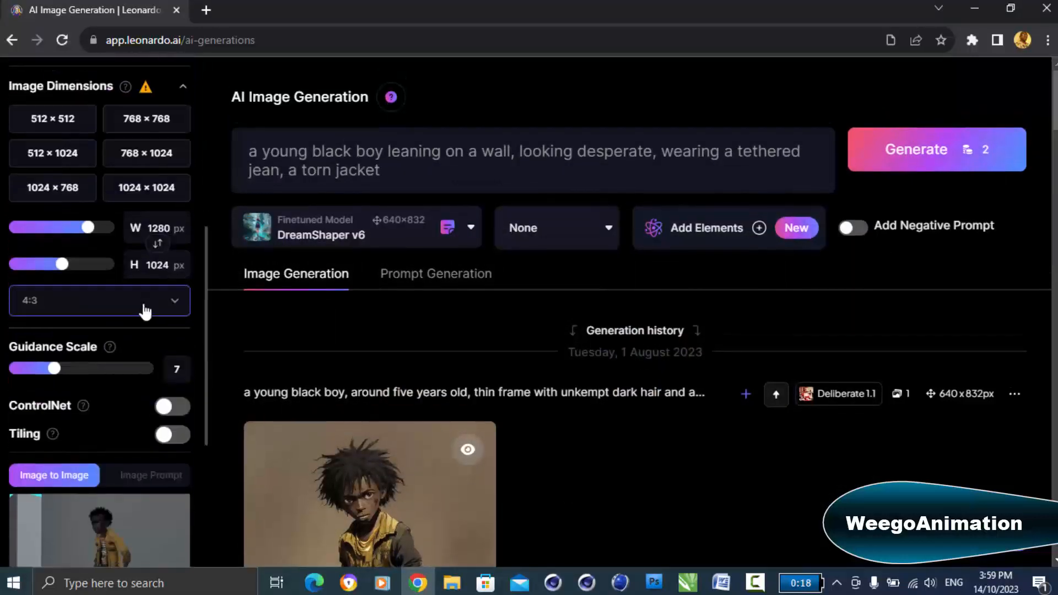
left_click(933, 151)
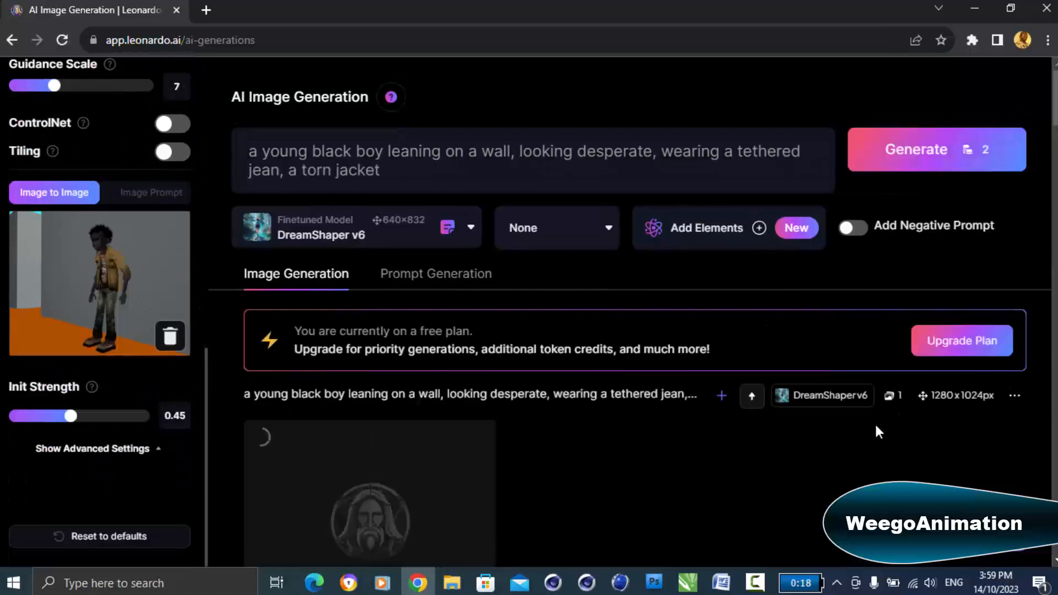
scroll(875, 422, "down", 4)
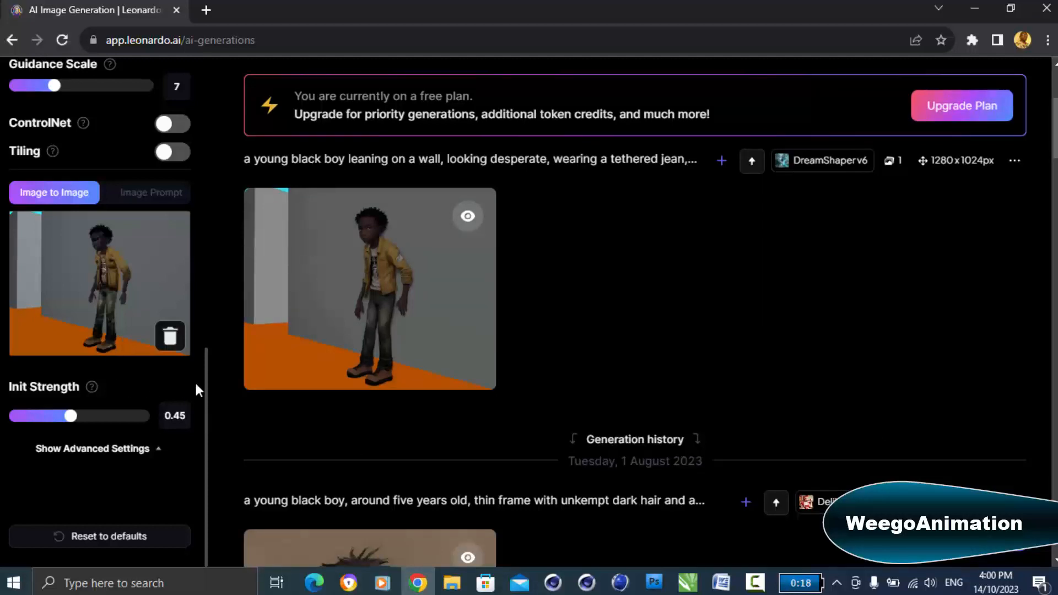
Inspect the generated image of the boy in the yellow jacket at full size and download it.
left_click(394, 283)
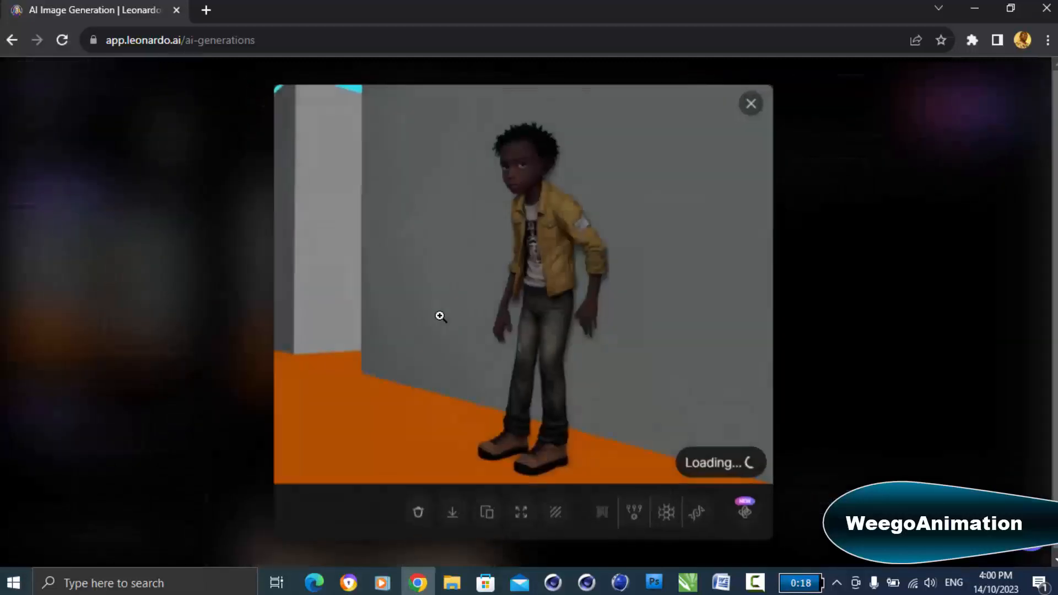
left_click(532, 224)
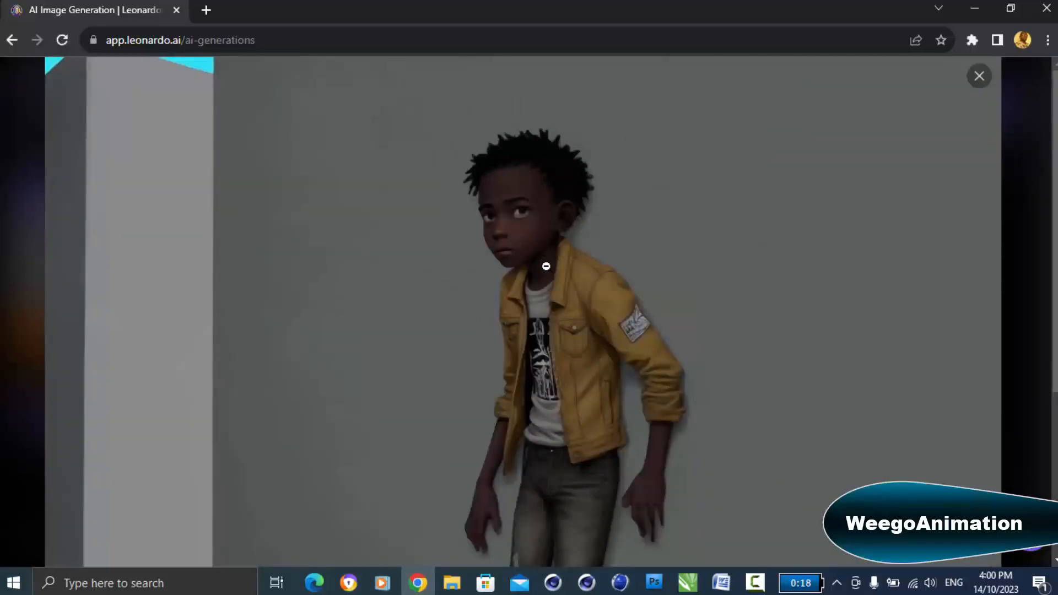
scroll(546, 266, "down", 5)
scroll(546, 268, "up", 4)
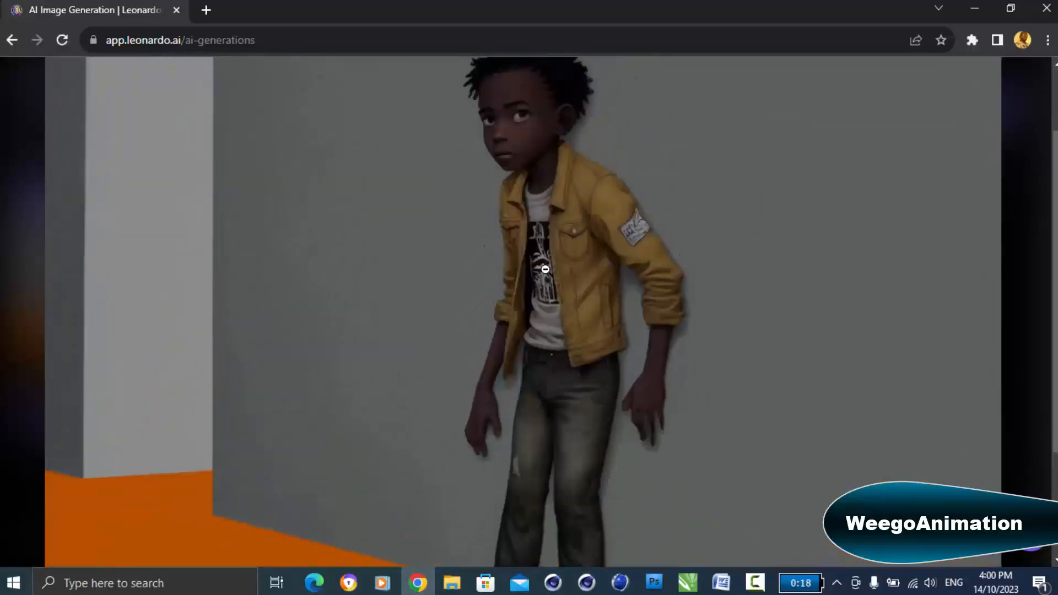
scroll(545, 268, "up", 2)
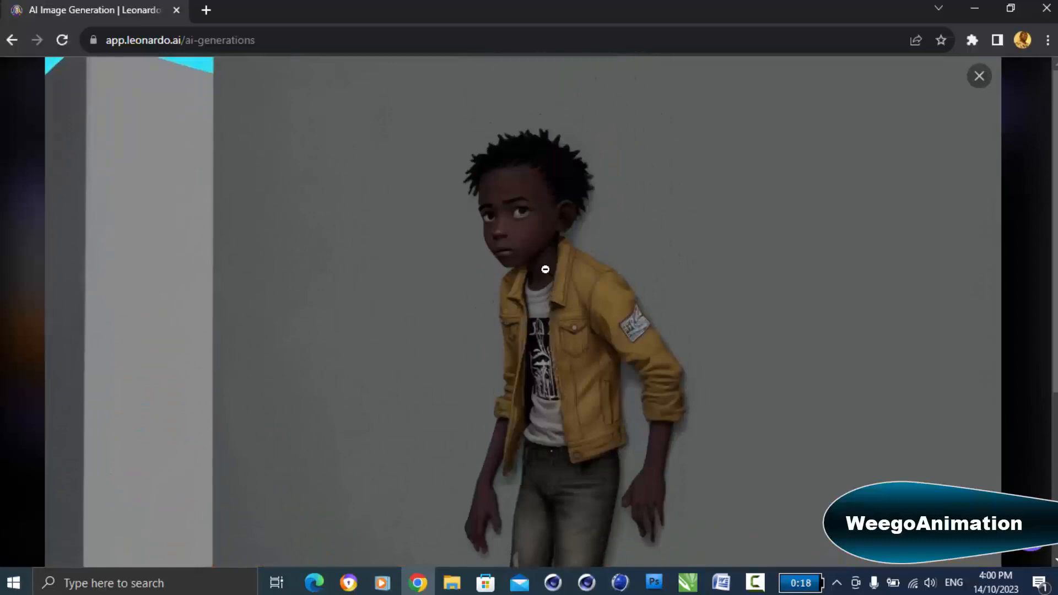
scroll(545, 269, "down", 3)
left_click(527, 195)
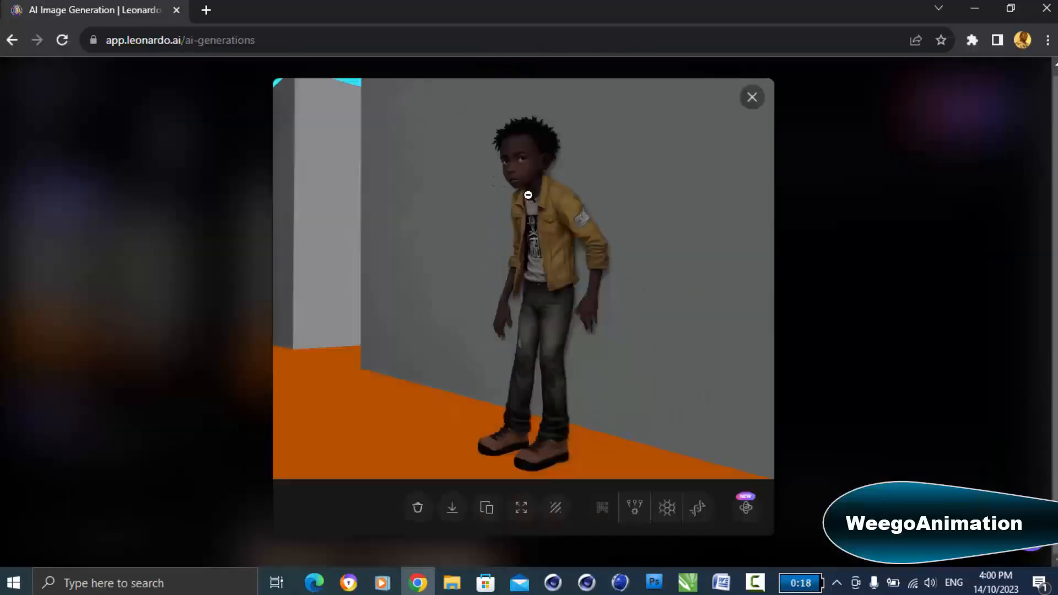
left_click(453, 511)
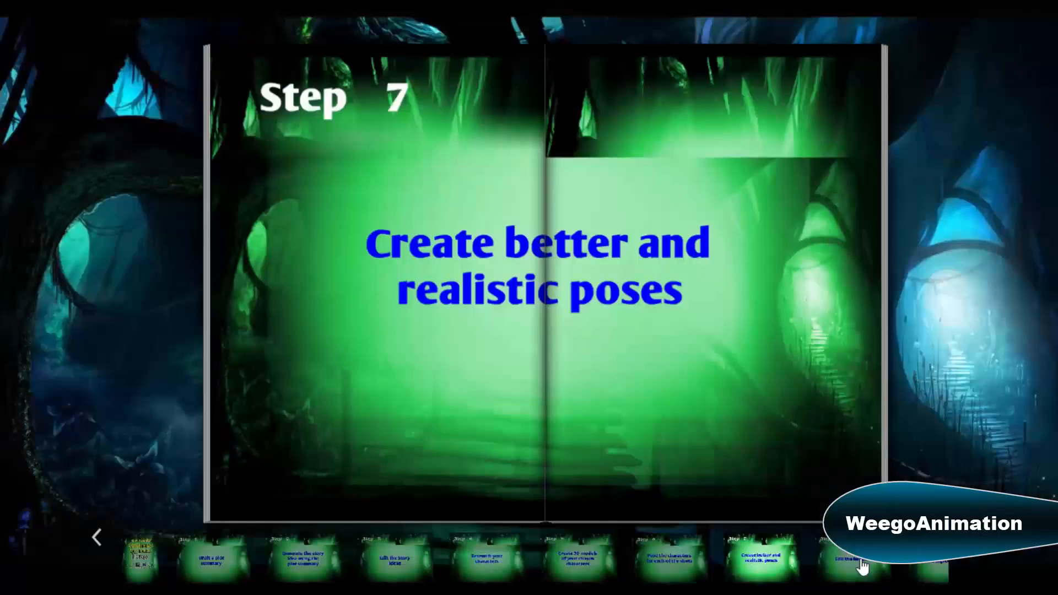
left_click(861, 565)
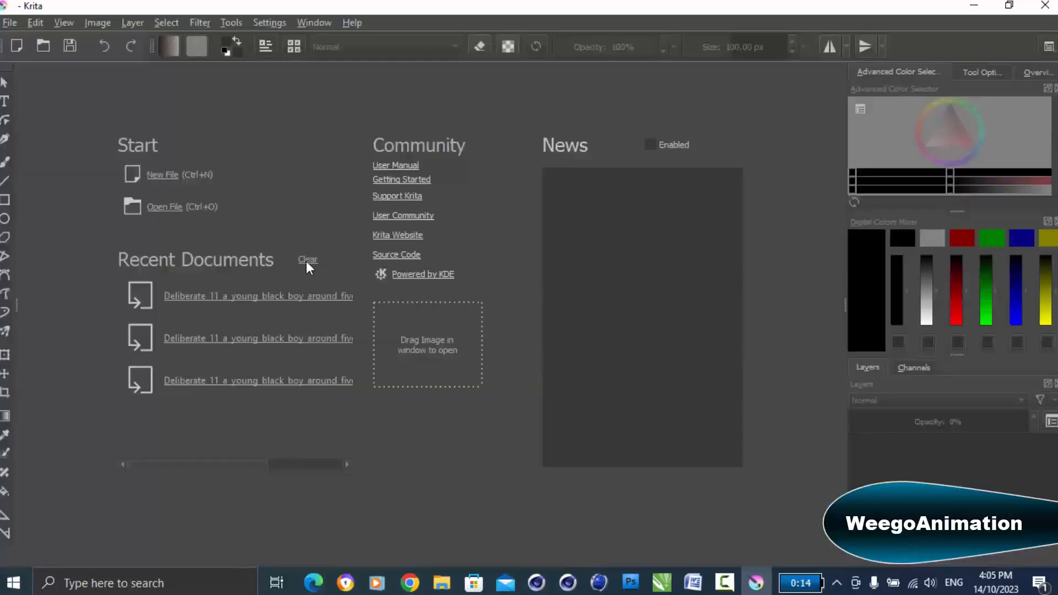
Clear the list of recent documents in Krita.
left_click(307, 260)
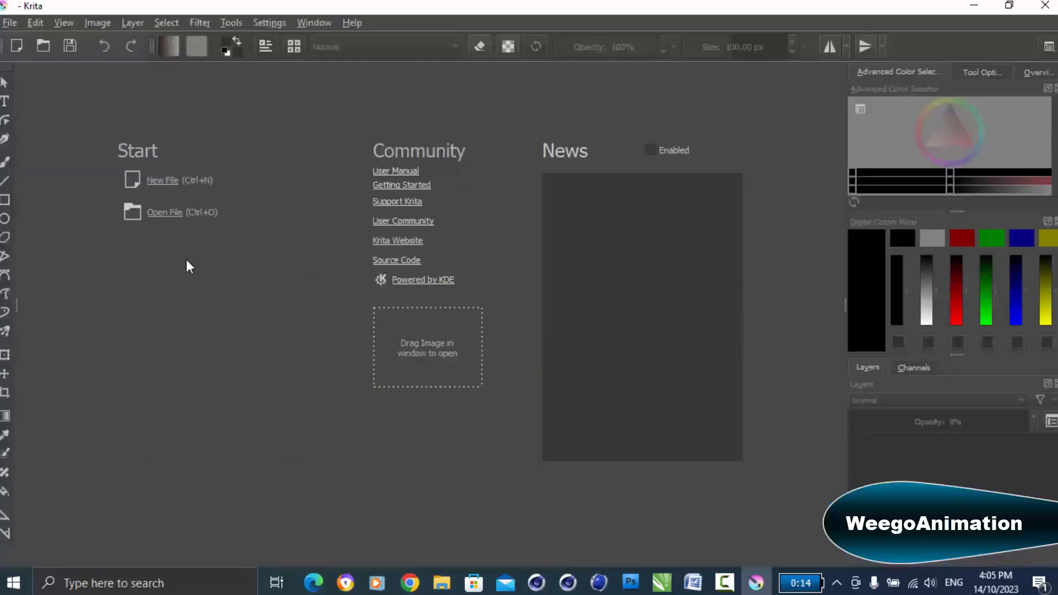
left_click(163, 180)
left_click(819, 92)
Open the downloaded DreamShaper_v6 image of the boy leaning on a wall from the Downloads folder in Krita.
left_click(442, 583)
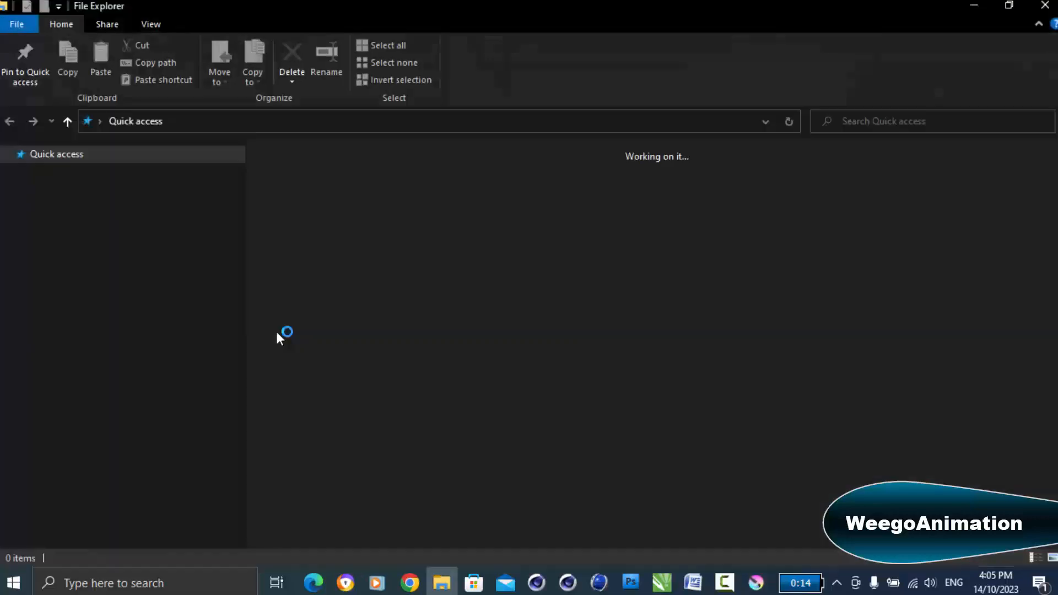
left_click(59, 198)
left_click(1009, 5)
left_click_drag(849, 287, 385, 351)
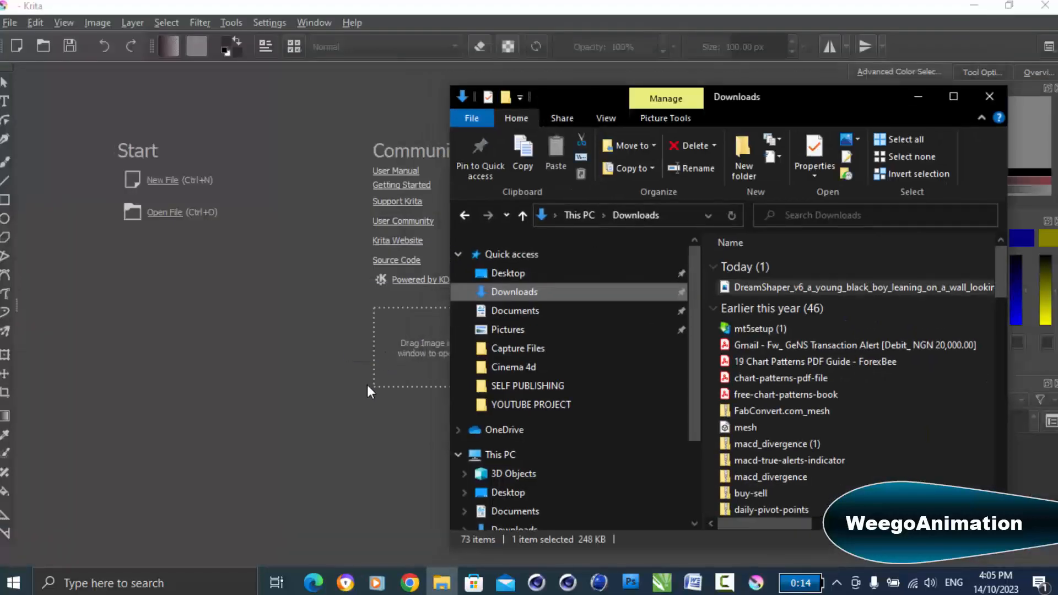
left_click(368, 383)
Sample the skin colour from the boy's hand and set the soft airbrush to 39% opacity and 3.17 px size.
scroll(466, 170, "up", 5)
scroll(828, 280, "down", 6)
scroll(802, 353, "up", 7)
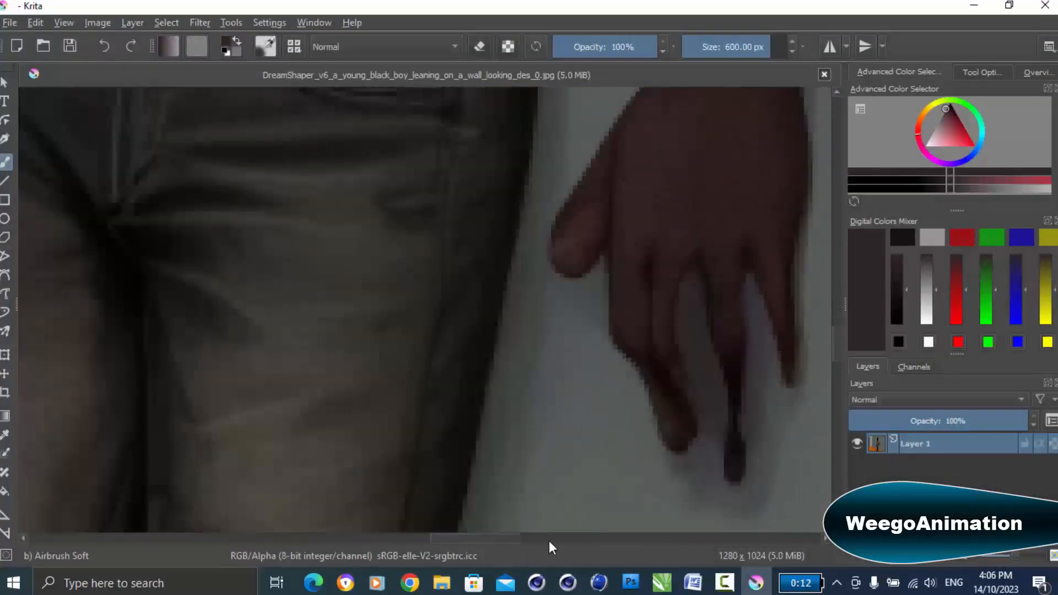
scroll(614, 122, "up", 5)
left_click(687, 46)
left_click(591, 46)
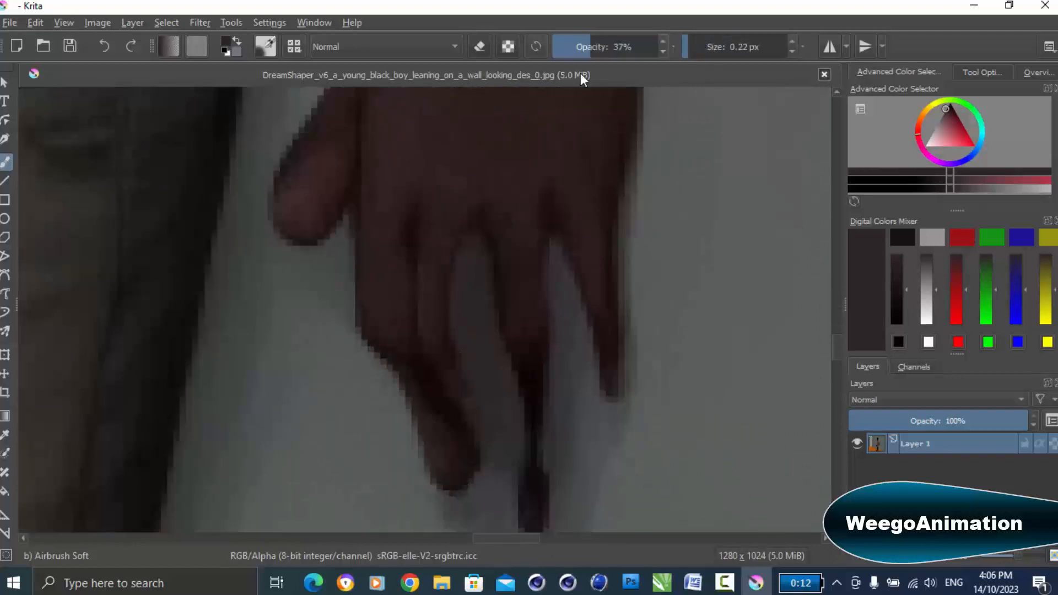
left_click(589, 247, "ctrl")
left_click(594, 47)
left_click(691, 47)
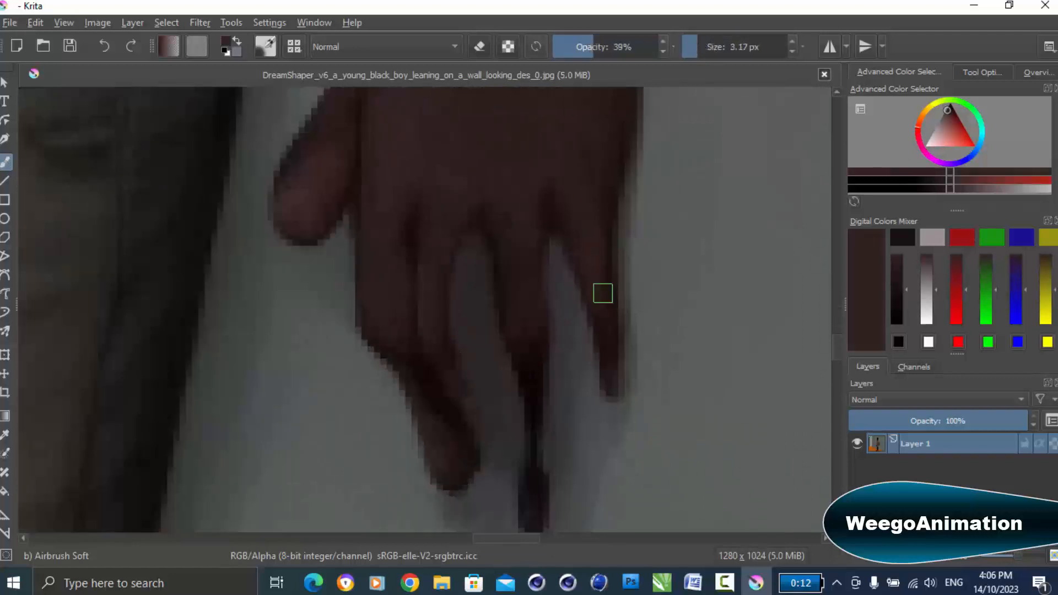
Widen the boy's little finger with sampled skin colours, raising the airbrush opacity to 65% and 76%.
left_click_drag(615, 386, 596, 373)
left_click(617, 47)
left_click(621, 49)
mouse_move(596, 329)
left_mouse_down()
mouse_move(602, 382)
mouse_move(606, 217)
left_mouse_up()
left_click_drag(618, 386, 610, 290)
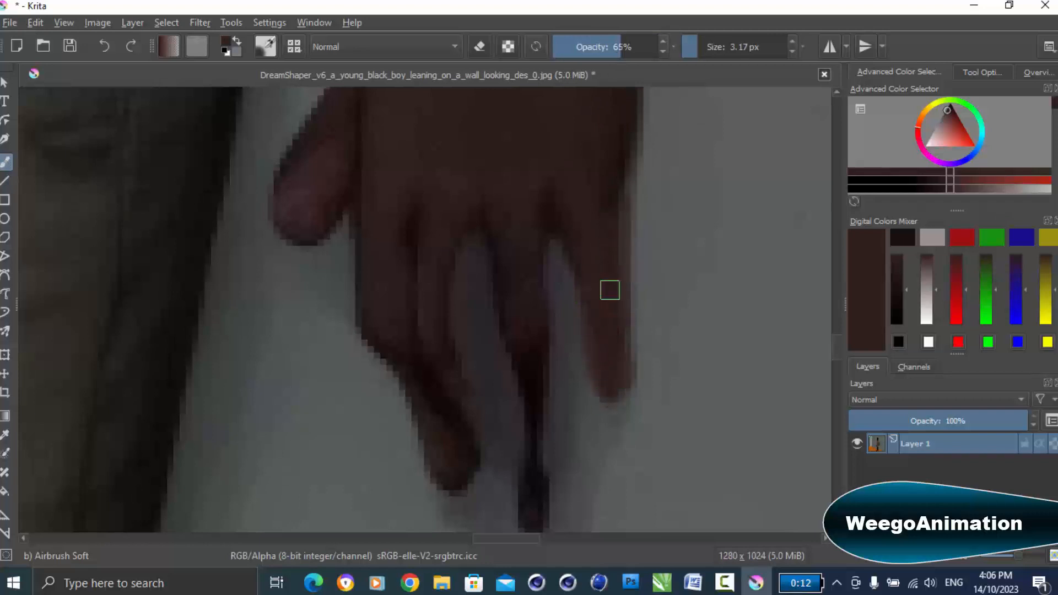
left_click(579, 198, "ctrl")
left_click(633, 47)
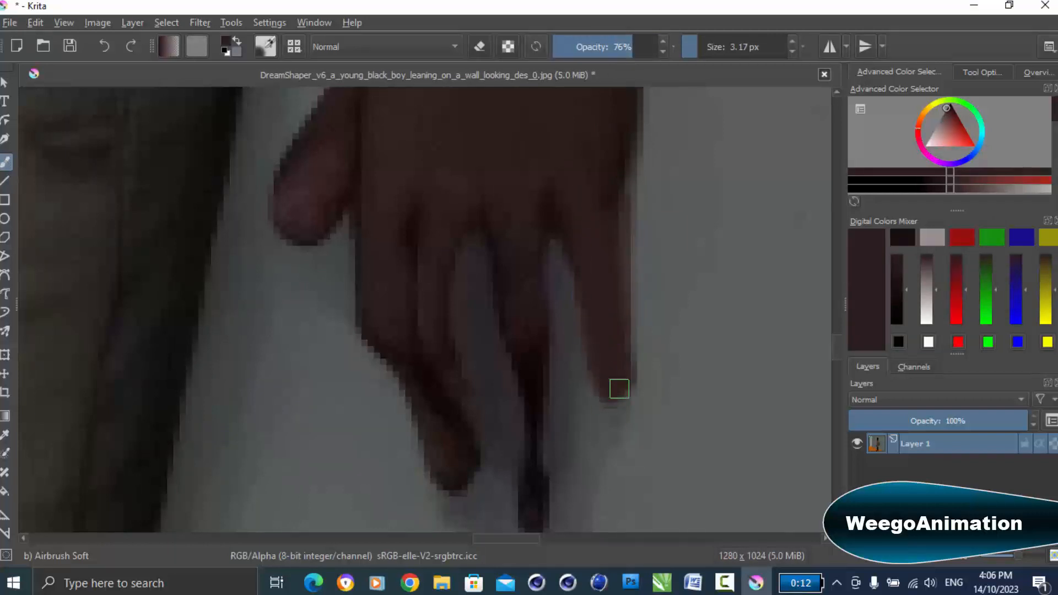
left_click(610, 179, "ctrl")
left_click_drag(619, 389, 619, 196)
Fill in the thin dark part of the long finger beside the little finger with sampled skin colour, raising the opacity to 100%.
left_click(516, 269, "ctrl")
mouse_move(527, 341)
left_mouse_down()
mouse_move(530, 441)
mouse_move(529, 415)
left_mouse_up()
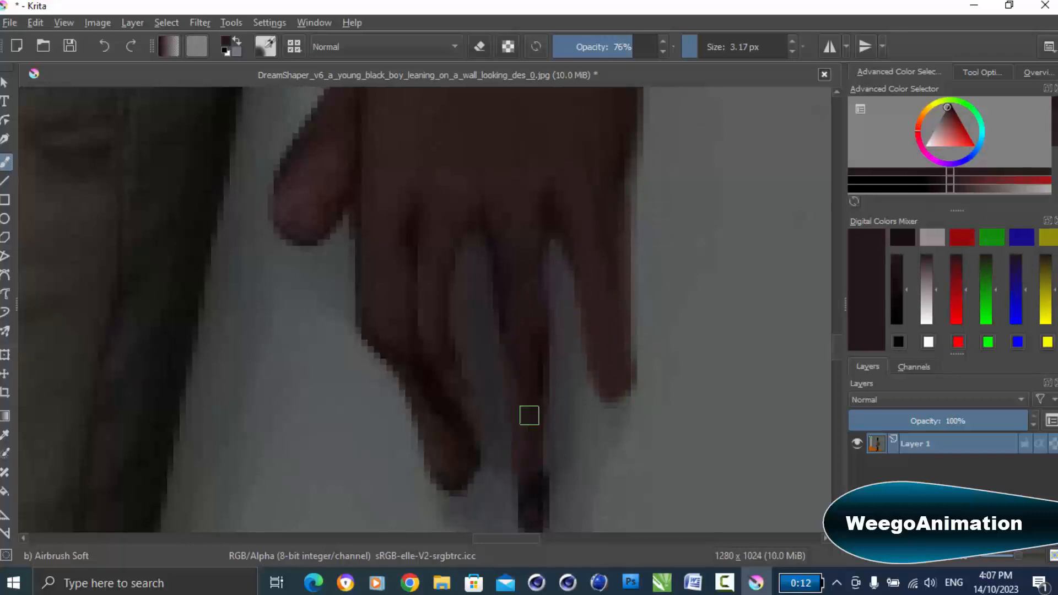
key("o")
key("o")
key("o")
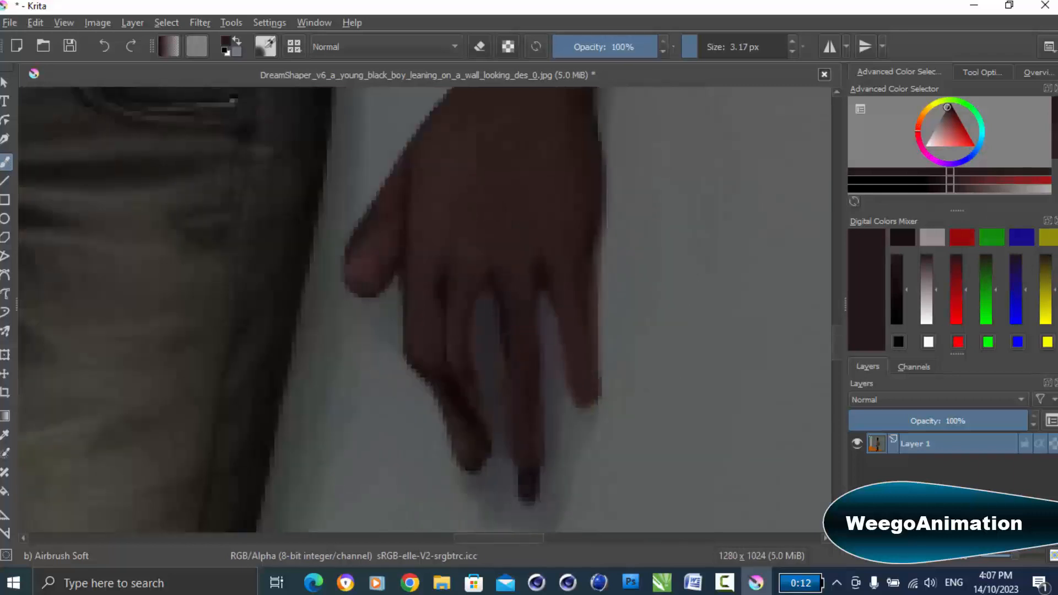
left_click(520, 413, "ctrl")
left_click_drag(521, 413, 525, 323)
Clean the gap between the two long fingers and straighten the bent finger with sampled skin colour.
left_click(500, 411, "ctrl")
left_click_drag(501, 413, 504, 465)
left_click(466, 329, "ctrl")
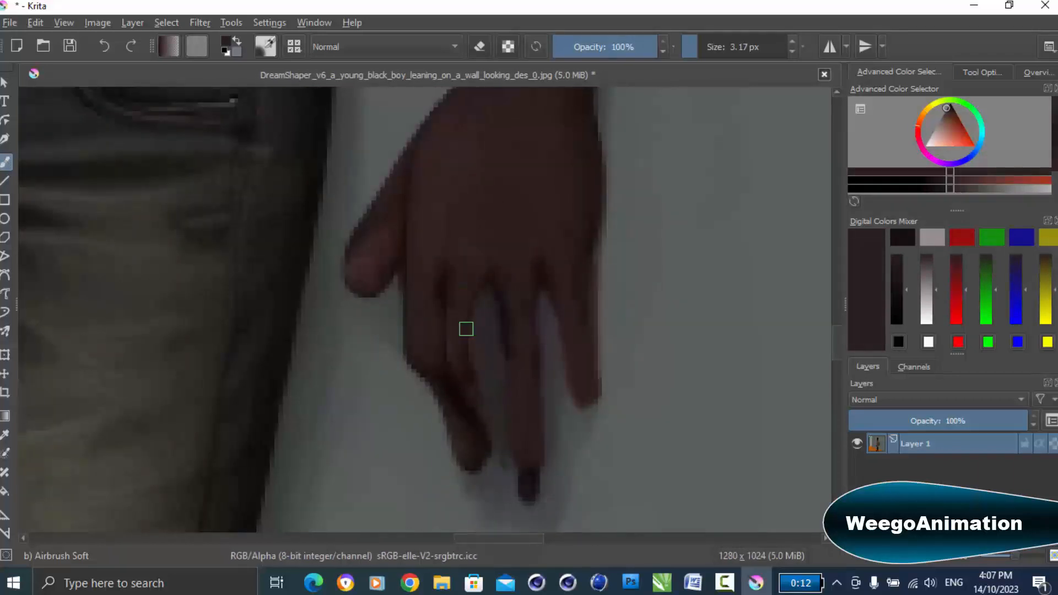
mouse_move(467, 370)
left_mouse_down()
mouse_move(454, 402)
mouse_move(451, 371)
left_mouse_up()
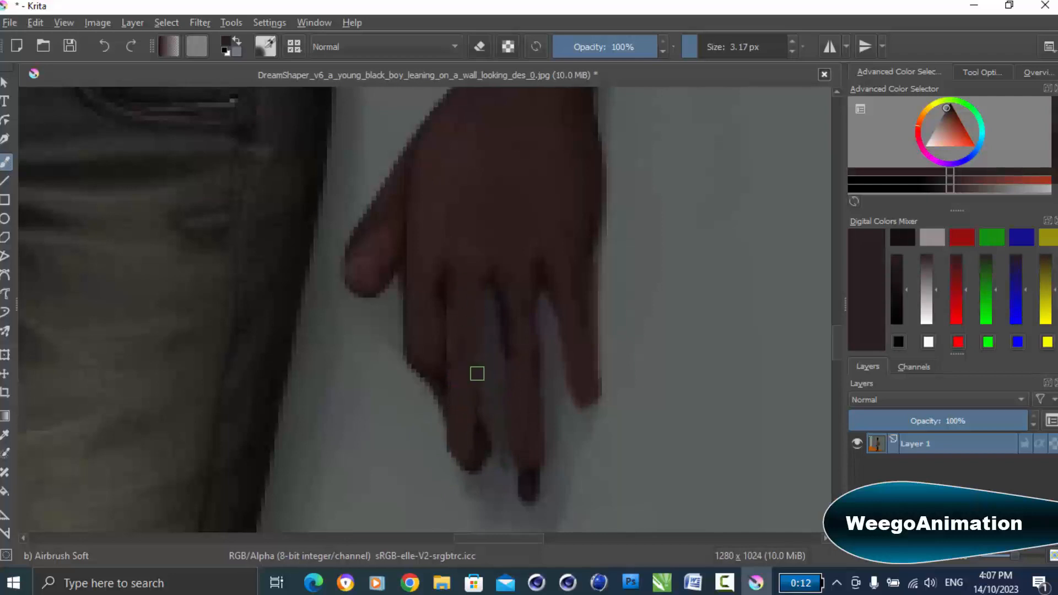
Sample wall colours around the hand and paint over the dark fingertip remnant and the edges between the fingers.
left_click(498, 414, "ctrl")
mouse_move(496, 441)
left_mouse_down()
mouse_move(493, 400)
mouse_move(495, 413)
left_mouse_up()
left_click(495, 407, "ctrl")
left_click(497, 438, "ctrl")
mouse_move(490, 466)
left_mouse_down()
mouse_move(470, 489)
mouse_move(460, 482)
mouse_move(500, 513)
mouse_move(526, 512)
mouse_move(517, 477)
left_mouse_up()
left_click(477, 482, "ctrl")
Sample the skin colour again and touch up the inner edge of the finger beside the little finger.
scroll(395, 353, "down", 4)
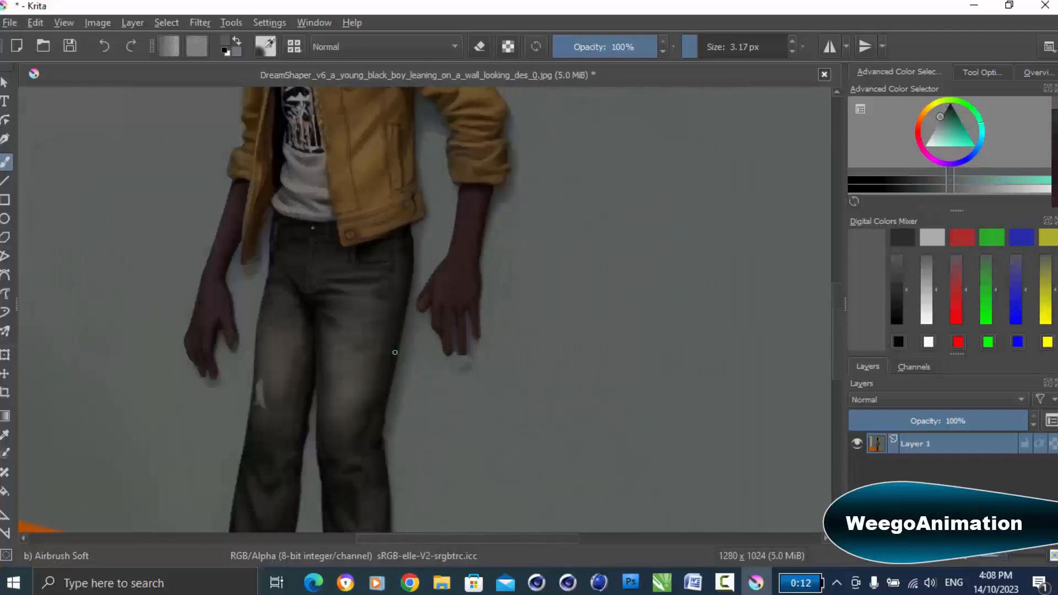
scroll(455, 328, "up", 5)
scroll(375, 314, "down", 4)
scroll(366, 279, "up", 3)
scroll(370, 278, "down", 3)
scroll(389, 300, "up", 4)
left_click(479, 272, "ctrl")
left_click_drag(475, 342, 465, 376)
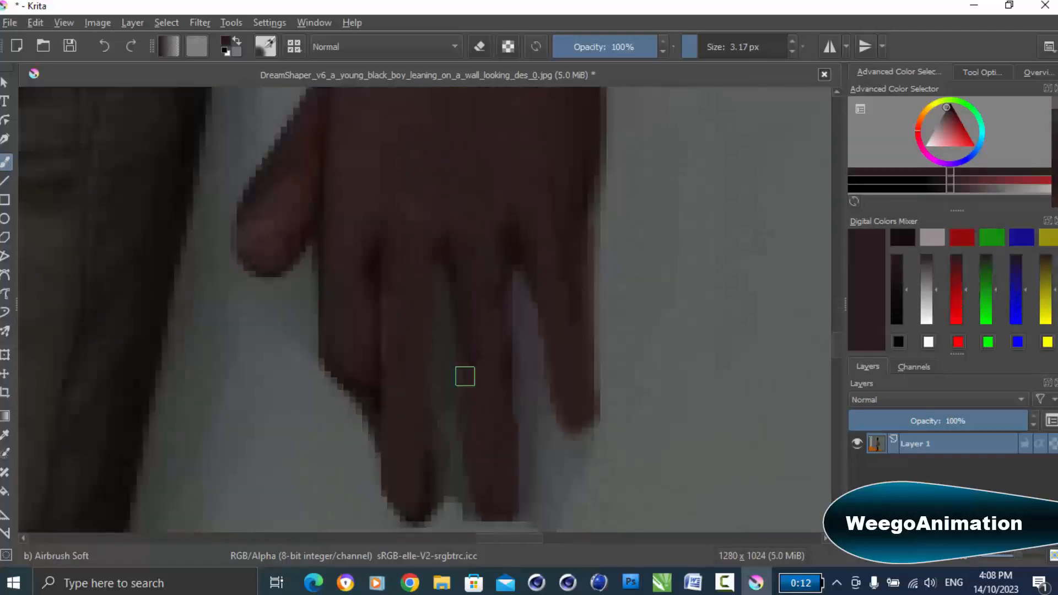
Cover the pale smudge below the fingertips with sampled wall colour and reduce the brush size to 0.74 px.
scroll(520, 418, "down", 5)
scroll(527, 469, "up", 3)
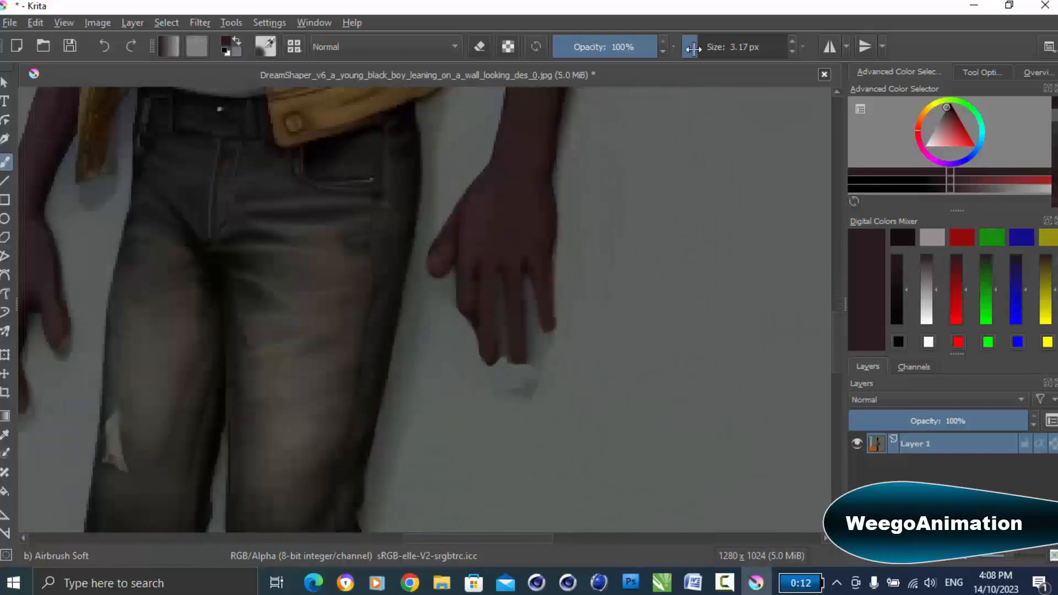
left_click(717, 49)
mouse_move(601, 421)
left_mouse_down()
mouse_move(528, 422)
mouse_move(537, 389)
left_mouse_up()
left_click(107, 47)
left_click(530, 409, "ctrl")
left_click(690, 48)
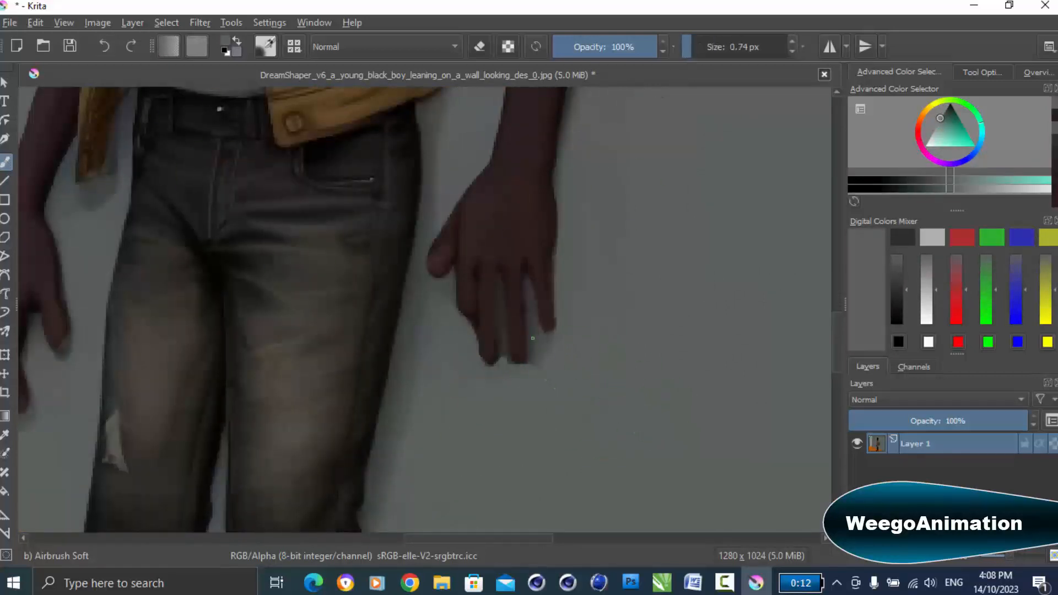
Set the brush size to 3.74 px and paint wall colour between and around the fingers.
scroll(510, 378, "up", 2)
left_click(697, 47)
mouse_move(570, 311)
left_mouse_down()
mouse_move(566, 335)
mouse_move(553, 210)
mouse_move(549, 291)
mouse_move(493, 290)
mouse_move(490, 170)
mouse_move(493, 336)
left_mouse_up()
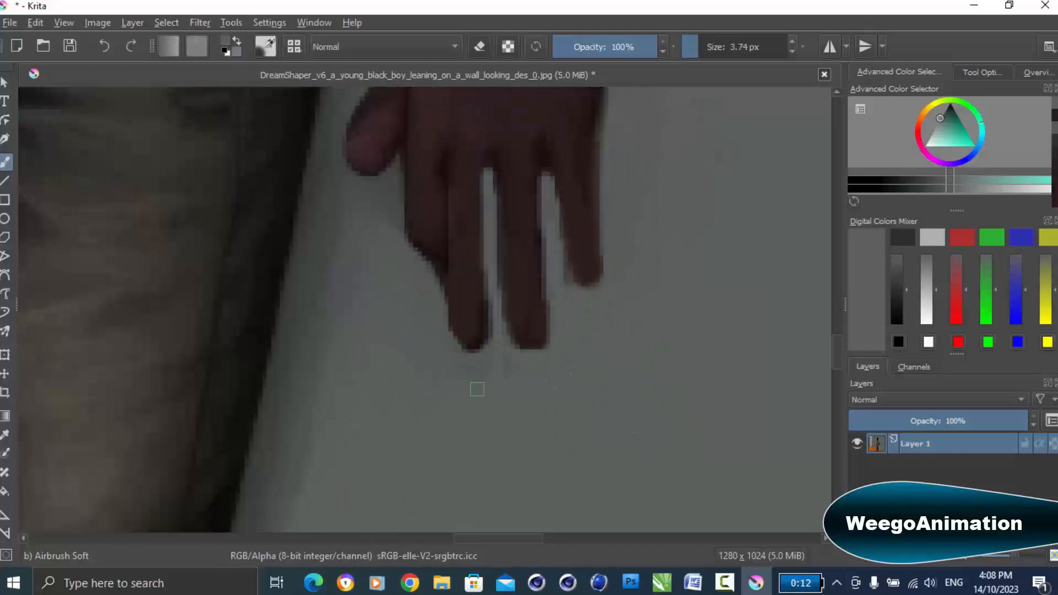
Sample the skin colour and even out the sides of the two long fingers.
scroll(518, 369, "down", 5)
scroll(532, 366, "up", 3)
scroll(532, 177, "up", 3)
left_click(520, 276, "ctrl")
left_click_drag(522, 281, 526, 349)
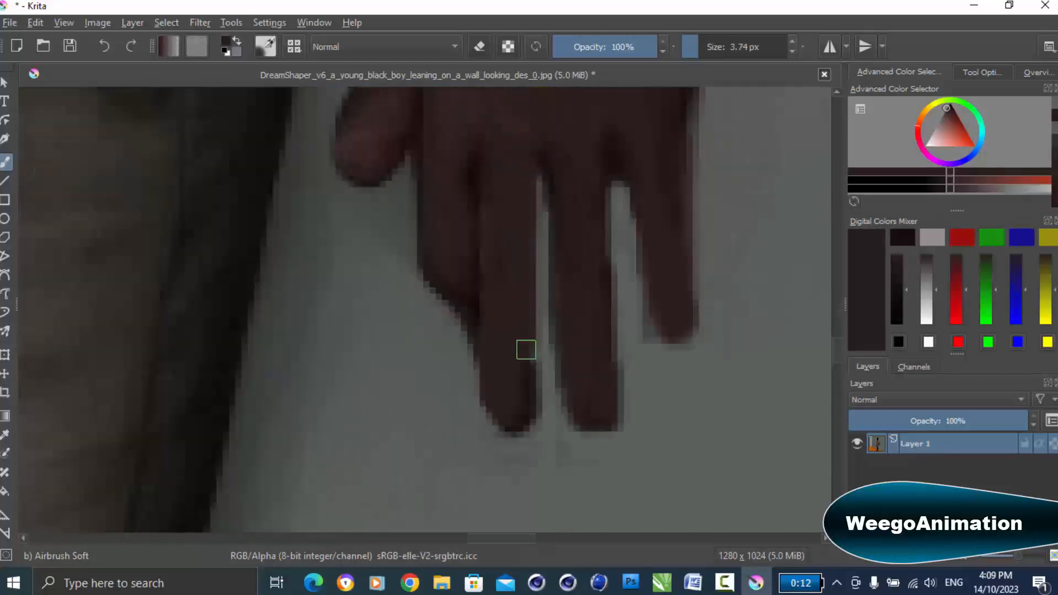
mouse_move(606, 301)
left_mouse_down()
mouse_move(604, 259)
mouse_move(557, 265)
mouse_move(572, 430)
left_mouse_up()
Retouch the little finger and the gap beside it, and sample the wall colour.
scroll(504, 293, "down", 4)
scroll(540, 279, "up", 3)
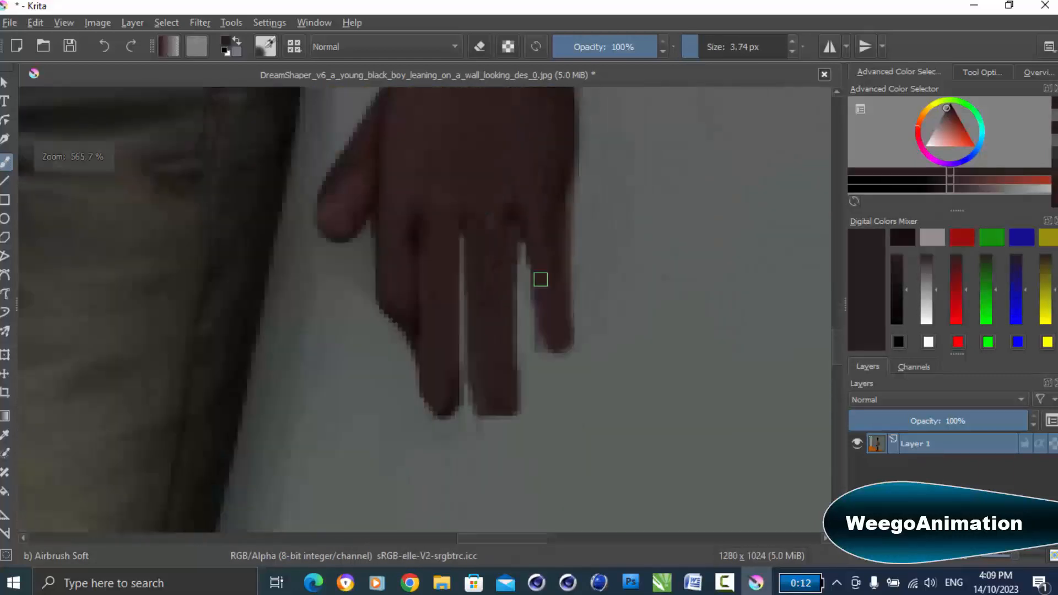
scroll(541, 279, "up", 1)
mouse_move(543, 363)
left_mouse_down()
mouse_move(536, 264)
mouse_move(538, 348)
mouse_move(512, 311)
left_mouse_up()
scroll(504, 190, "down", 2)
scroll(504, 298, "up", 1)
left_click(525, 328, "ctrl")
scroll(410, 242, "down", 7)
scroll(331, 209, "up", 2)
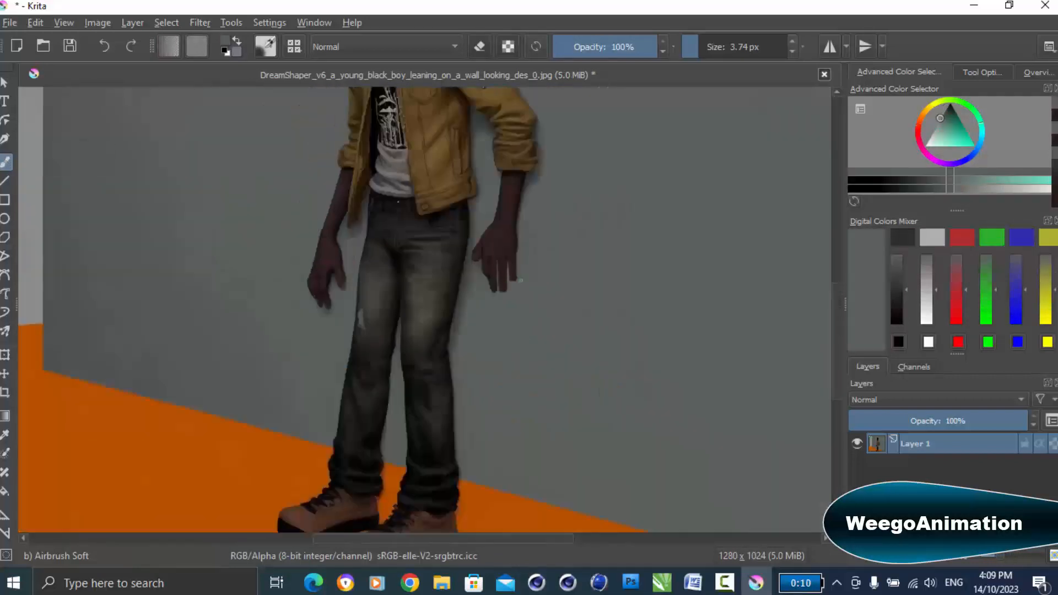
Check the whole figure, save the retouched image of the boy and close the document.
scroll(458, 302, "down", 3)
scroll(415, 158, "up", 1)
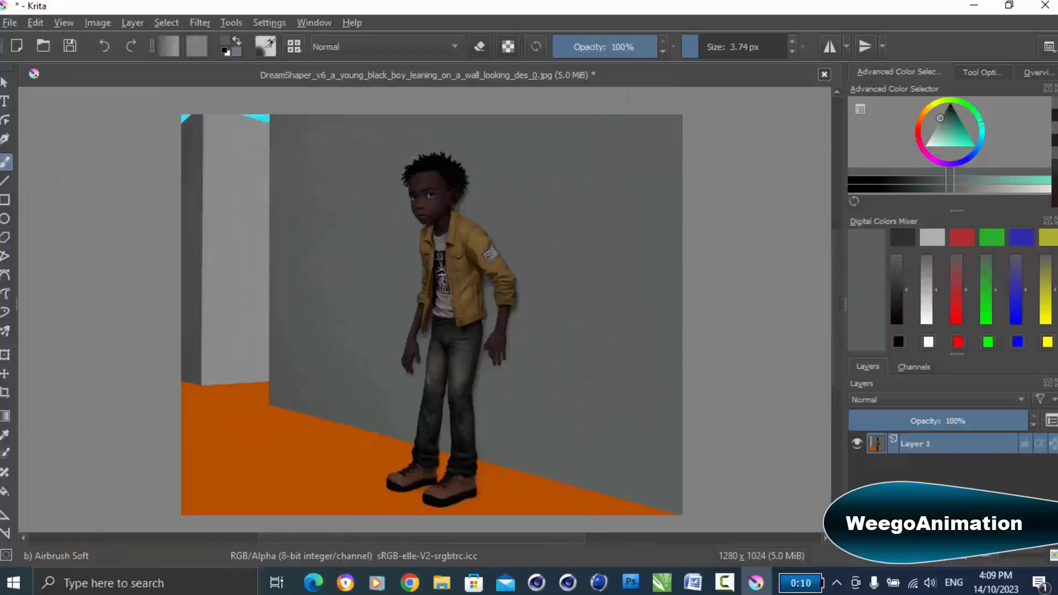
scroll(430, 220, "up", 2)
scroll(430, 220, "down", 3)
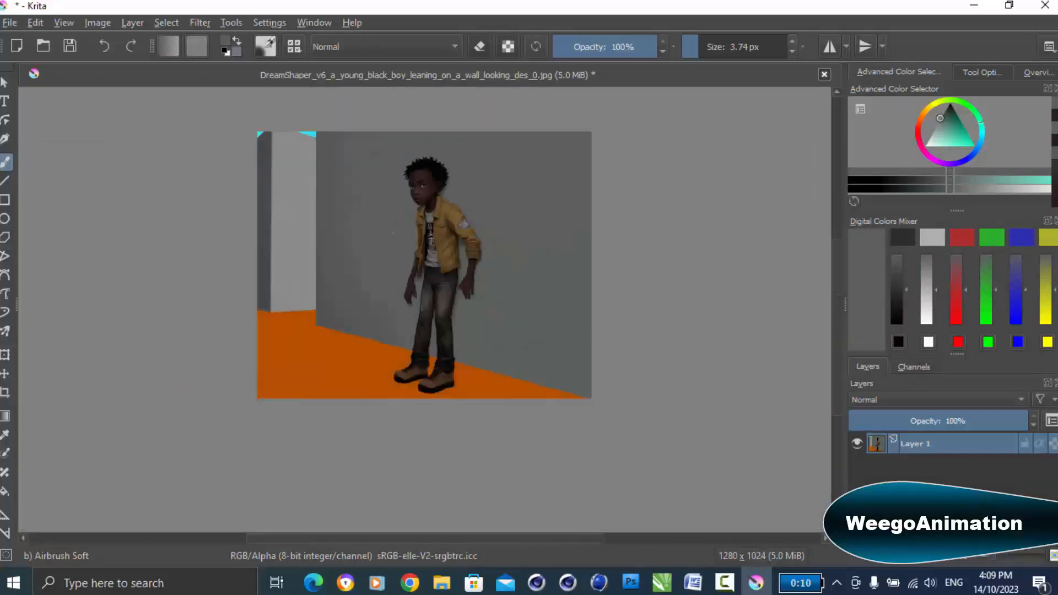
key("ctrl+s")
left_click(809, 447)
left_click(825, 75)
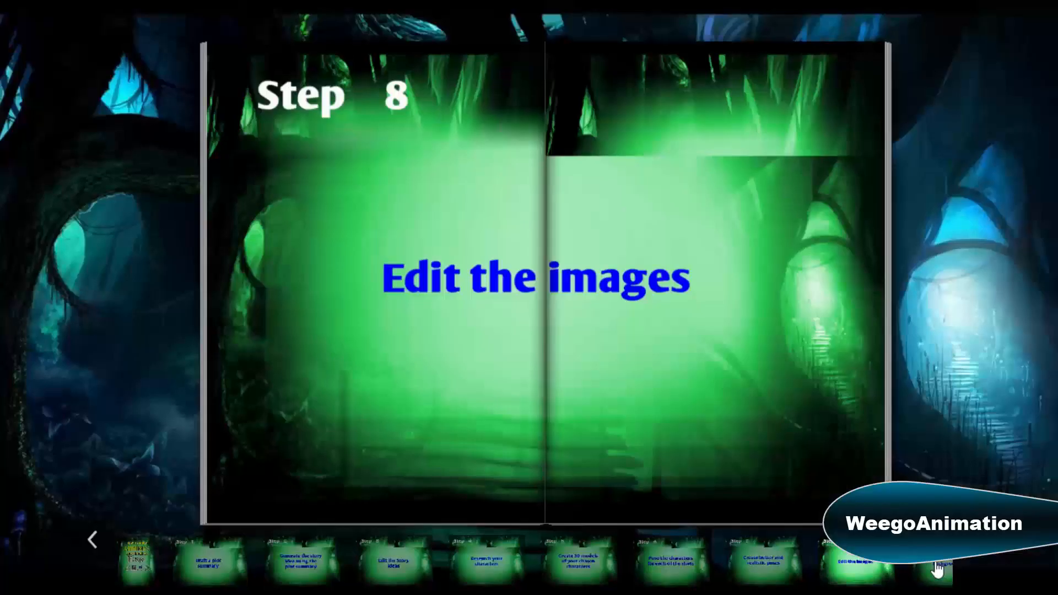
left_click(934, 561)
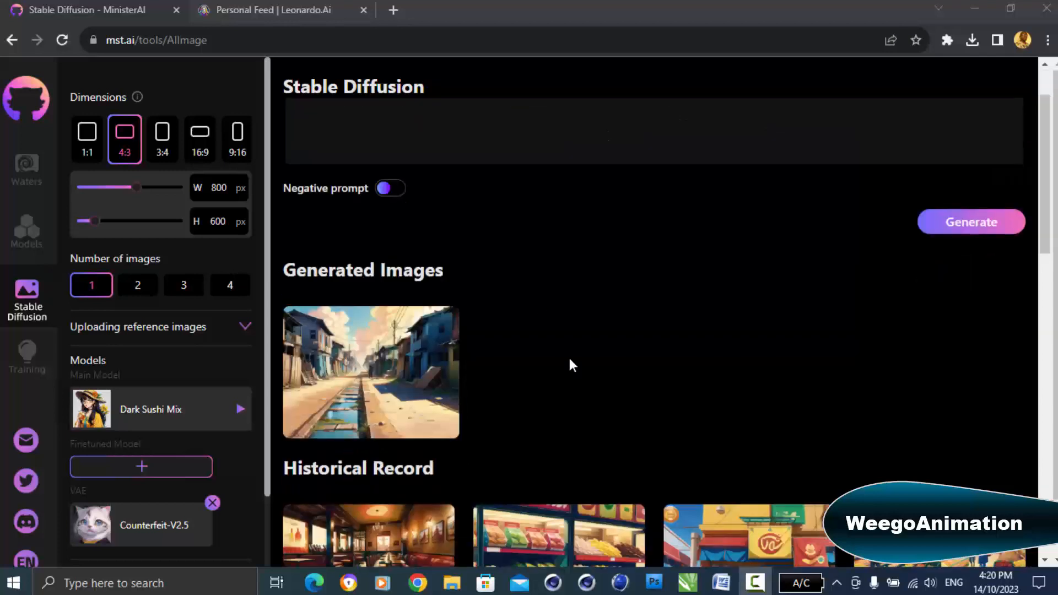
Set the Stable Diffusion dimensions to 16:9 and generate one image from the slum prompt with the Dark Sushi Mix model.
left_click(199, 133)
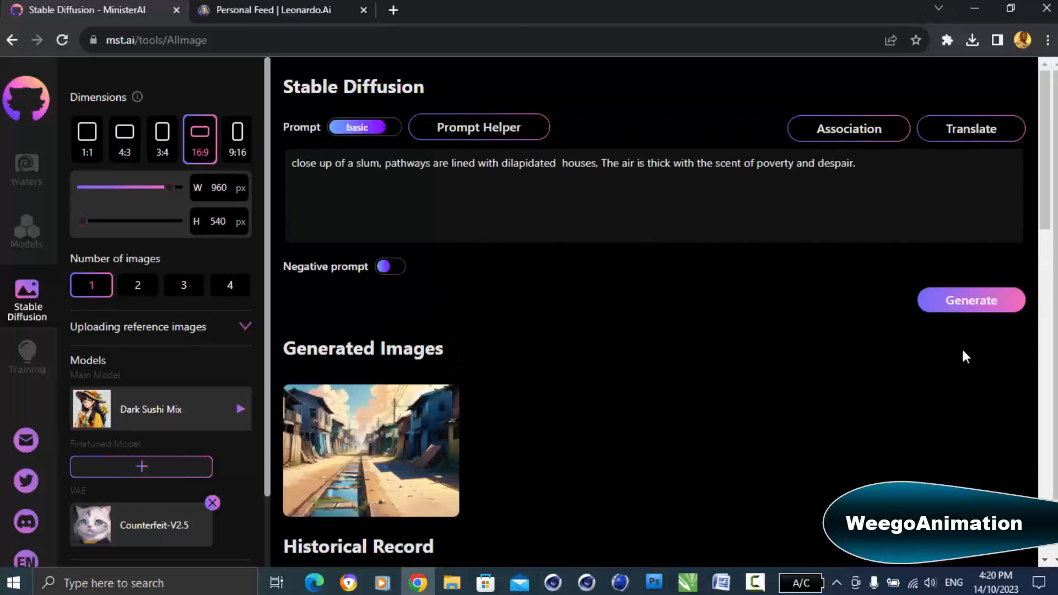
left_click(968, 307)
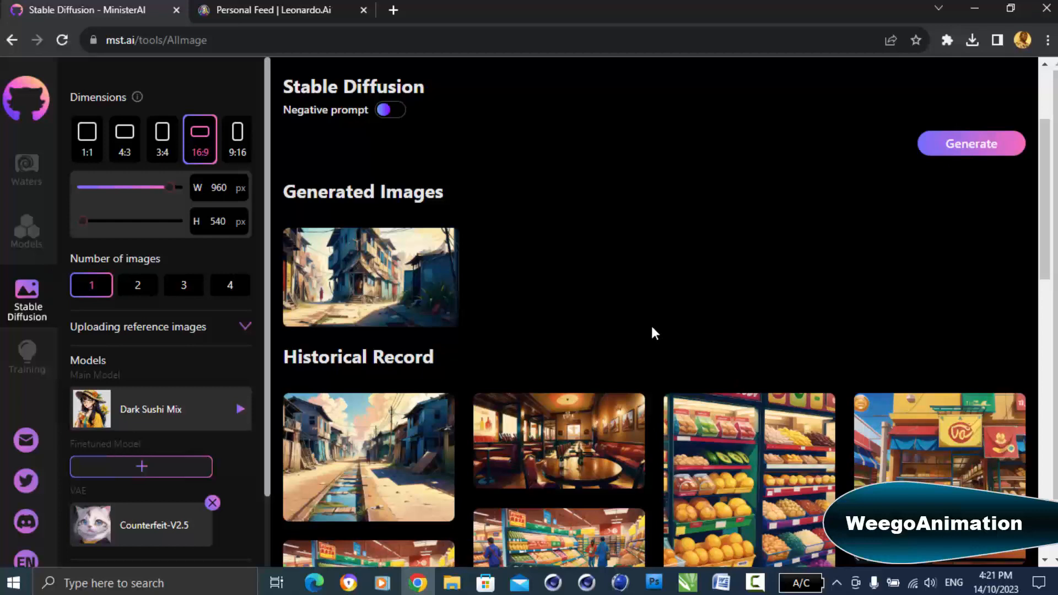
mouse_move(359, 284)
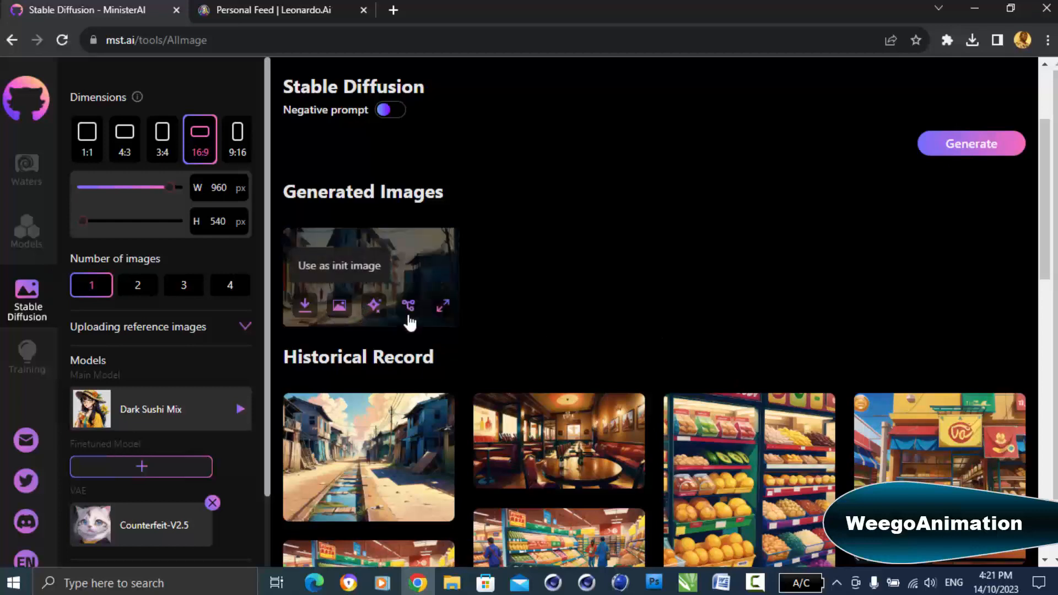
Open the details of the 800x600 slum street image in the historical record and request an upscaled version of it.
scroll(397, 440, "down", 3)
left_click(501, 318)
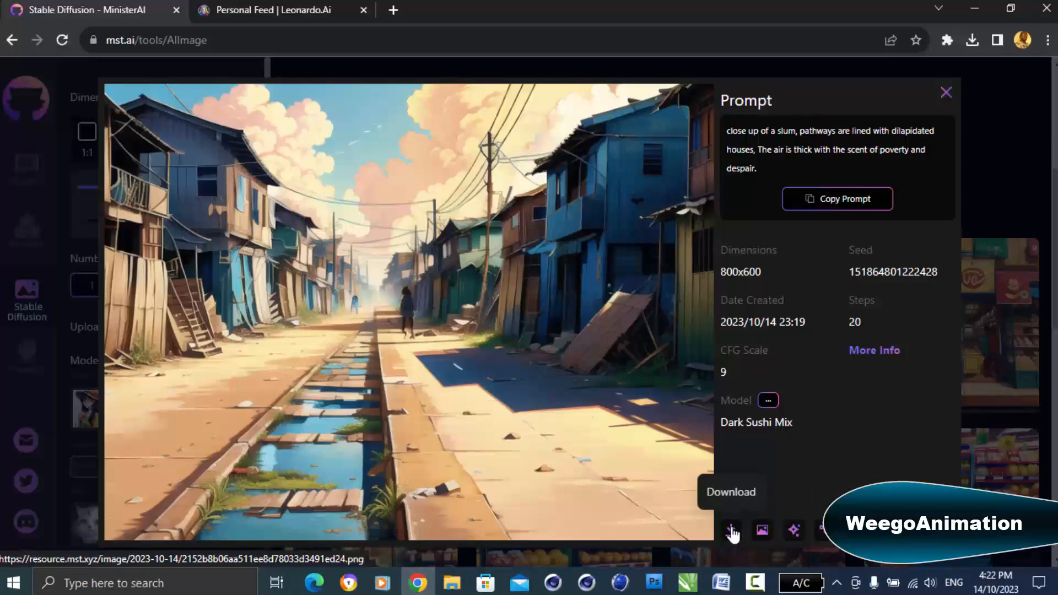
left_click(857, 531)
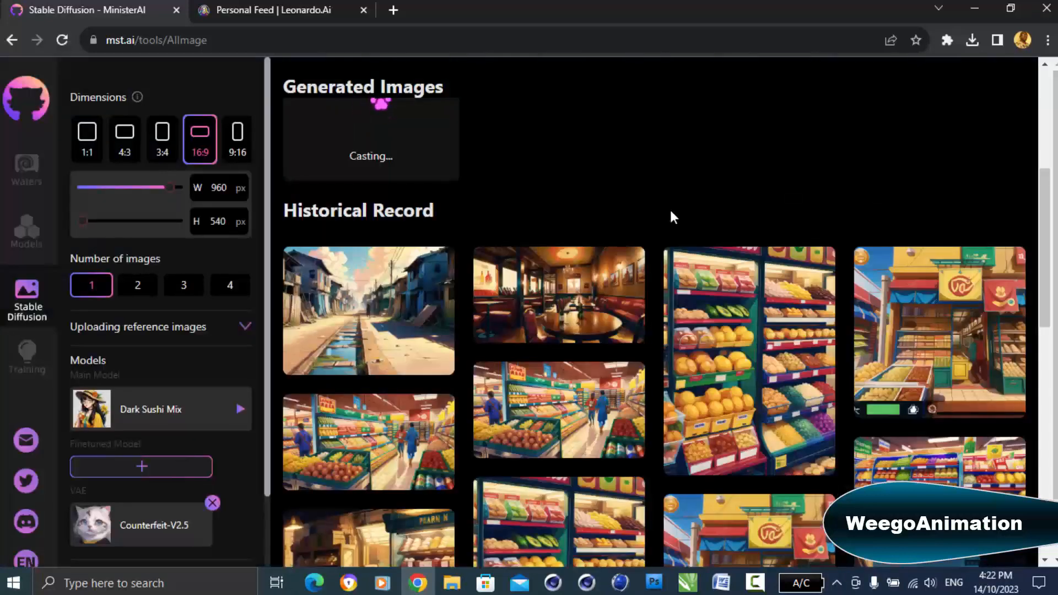
Open the newly processed slum street image in its own tab and inspect it at full size.
scroll(672, 215, "up", 3)
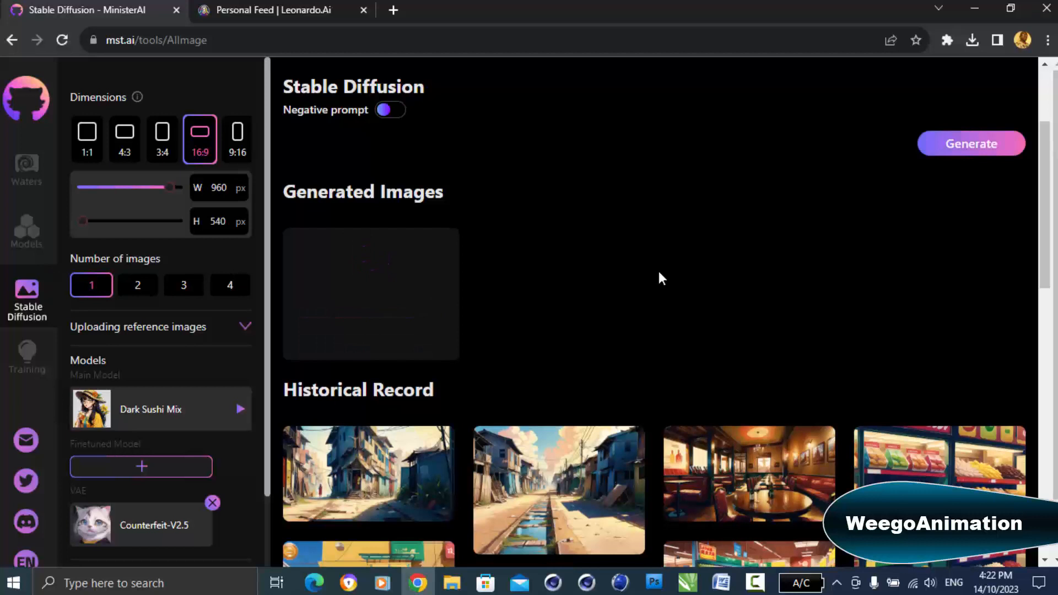
left_click(315, 348)
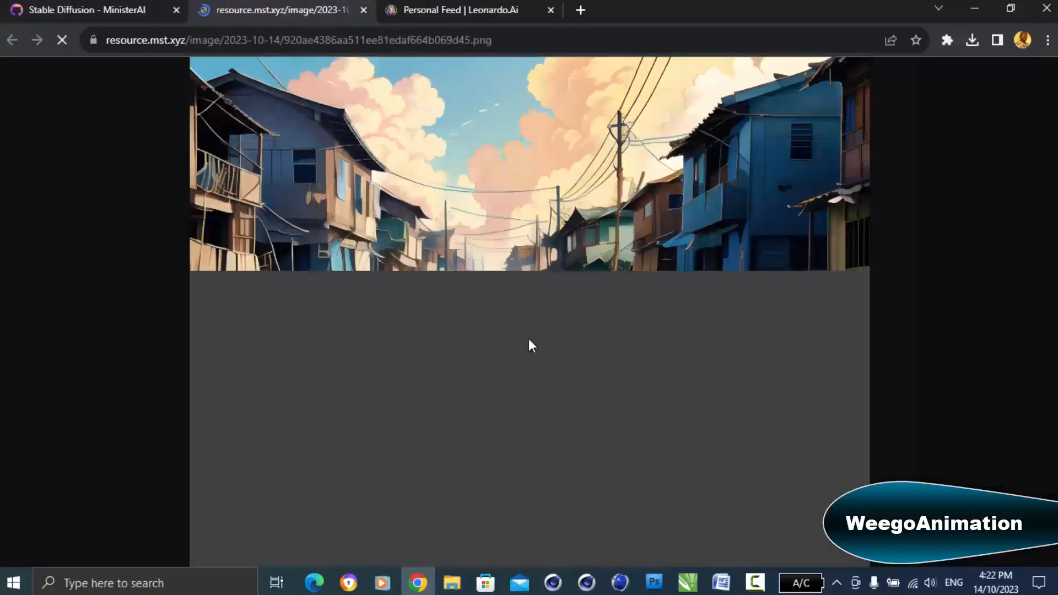
left_click(529, 337)
scroll(535, 331, "down", 3)
scroll(535, 332, "up", 5)
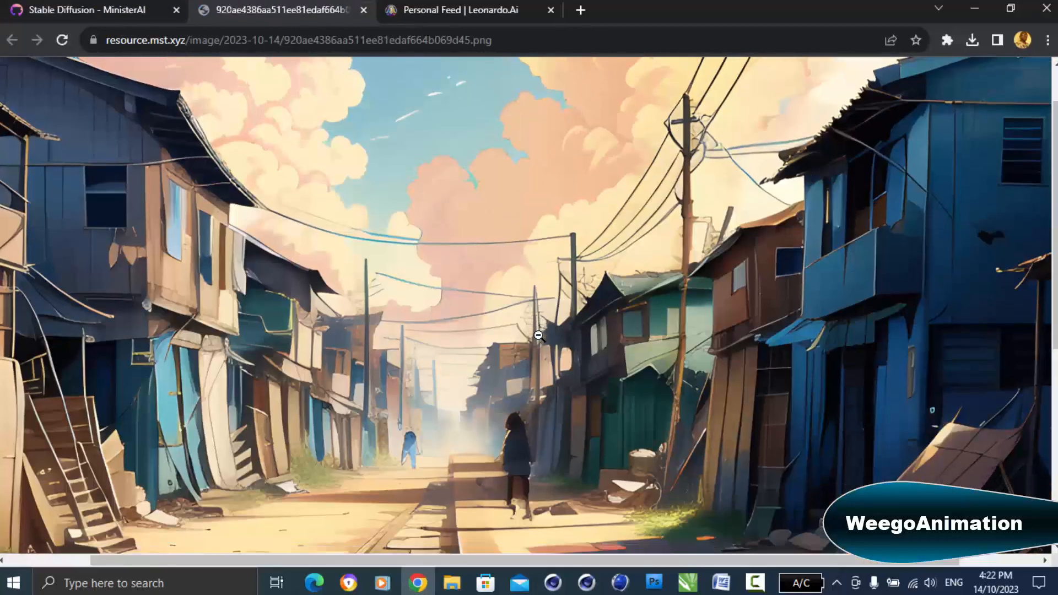
scroll(512, 278, "down", 2)
Save the slum street image as a PNG in the Downloads folder under the suggested file name.
left_click(508, 248)
right_click(508, 246)
left_click(570, 275)
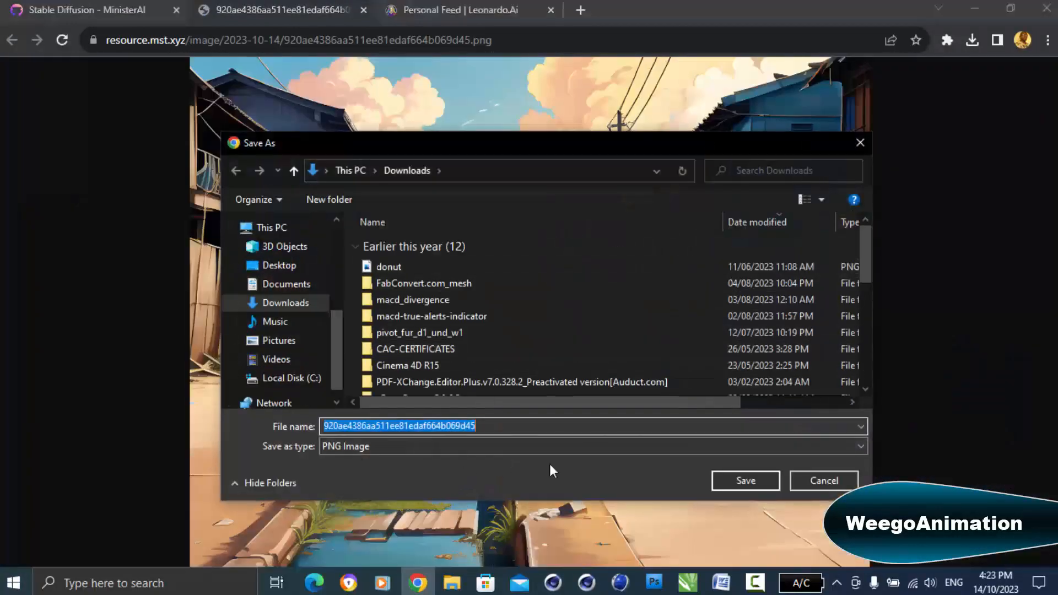
left_click(746, 480)
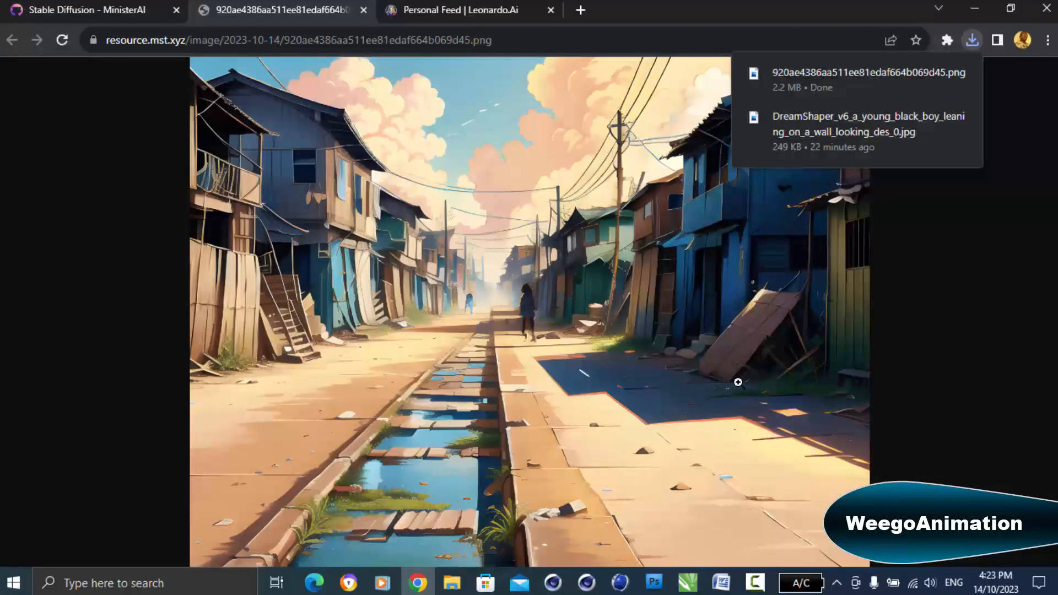
View the slum image in the Leonardo.Ai tab, close that tab, and browse the Stable Diffusion image history.
left_click(469, 9)
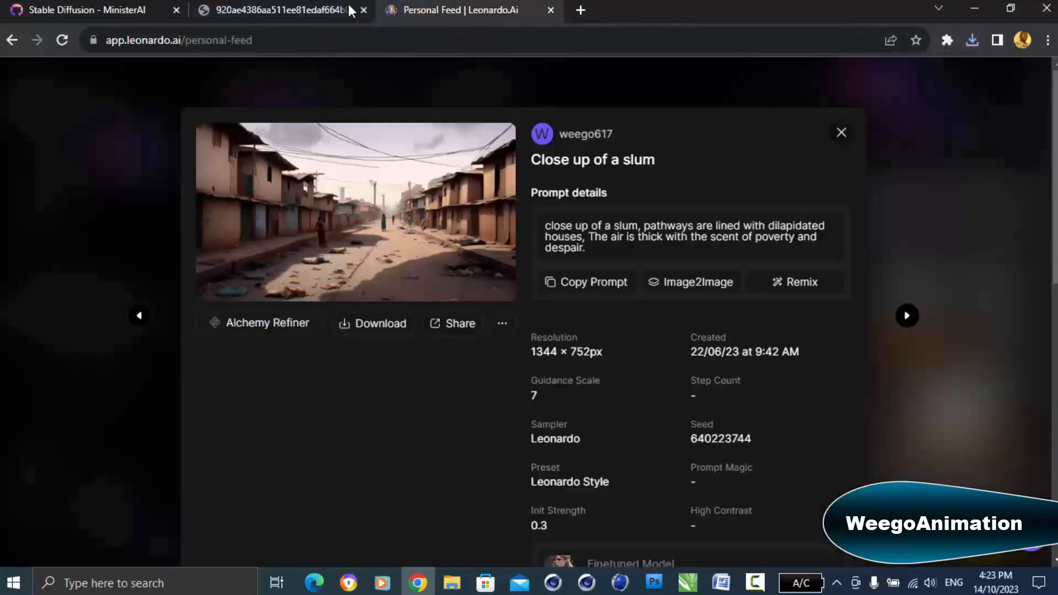
left_click(550, 10)
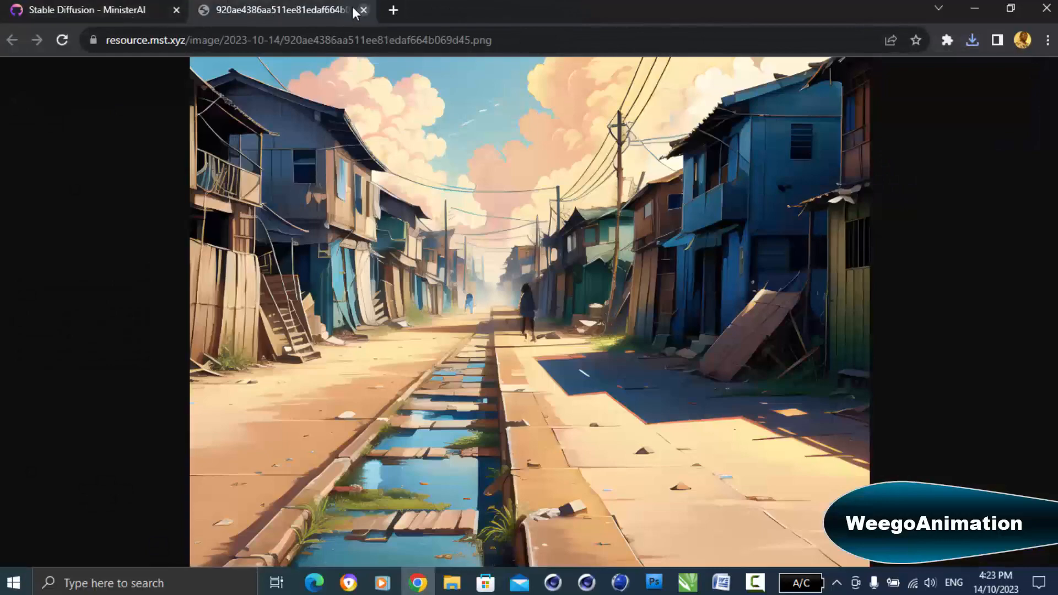
left_click(117, 10)
scroll(590, 413, "down", 14)
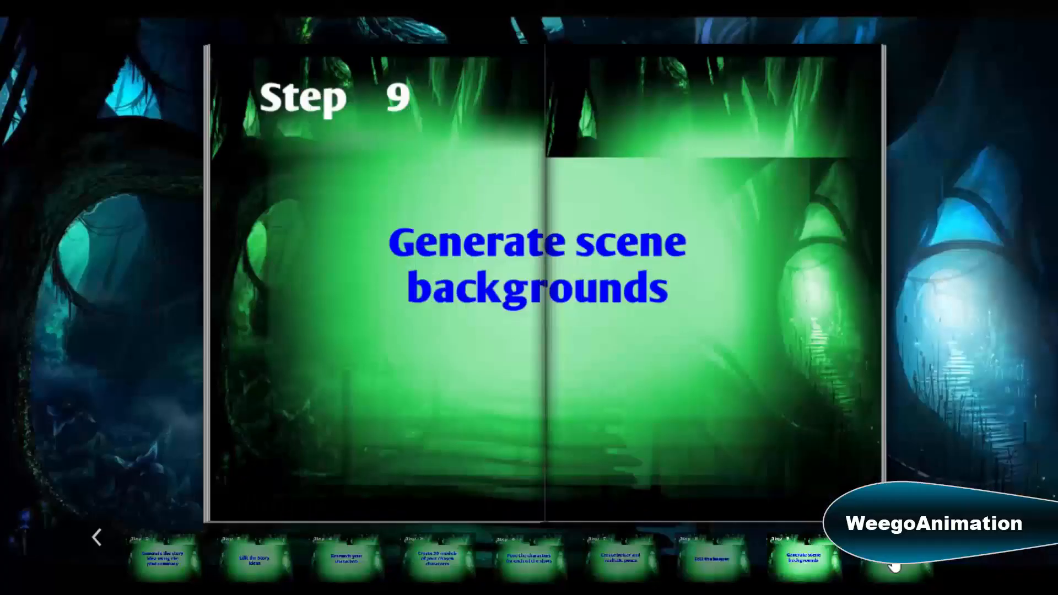
left_click(893, 565)
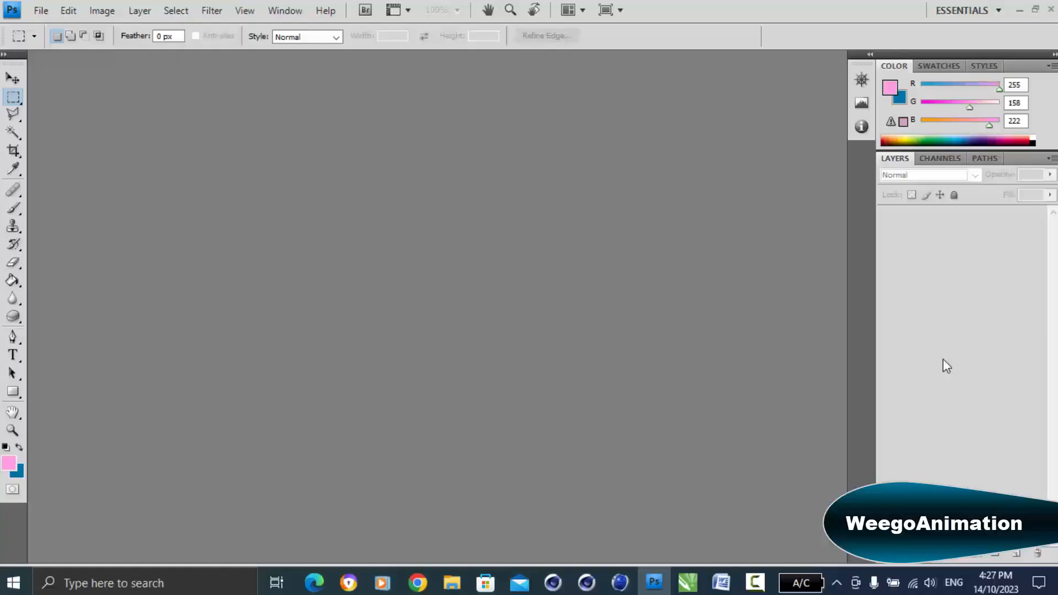
Open the recent file SLUM3.psd in Photoshop and delete every layer above the Background.
left_click(40, 10)
left_click(361, 192)
key("Delete")
key("Delete")
key("Delete")
key("Delete")
key("Delete")
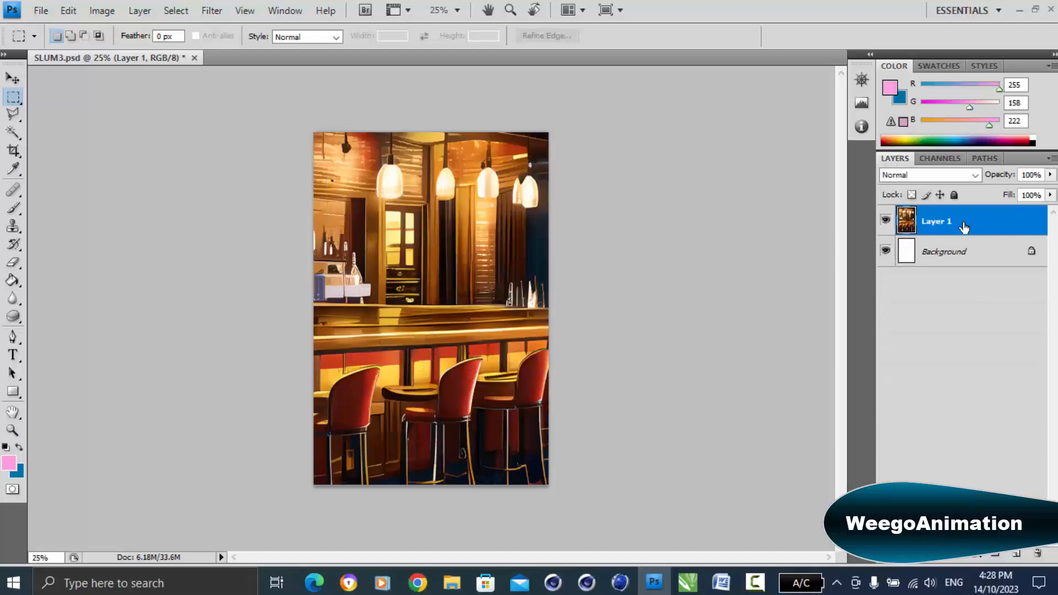
key("Delete")
Open DreamShaper_v6_a_young_black_boy_leaning_on_a_wall_looking_des_0.jpg from the Downloads folder.
key("alt+f")
key("o")
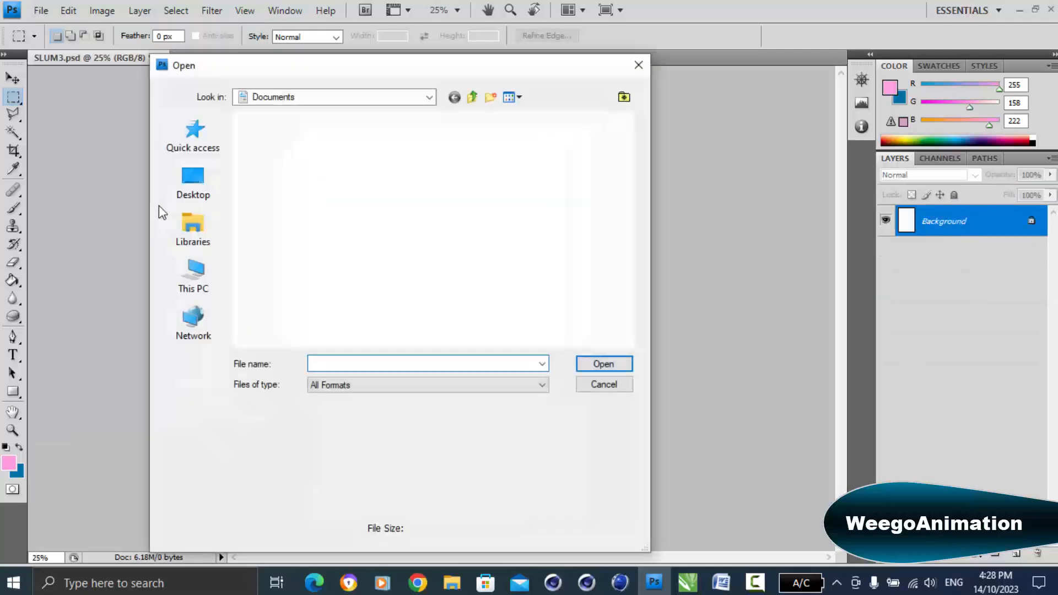
left_click(193, 229)
left_click(429, 97)
left_click(314, 205)
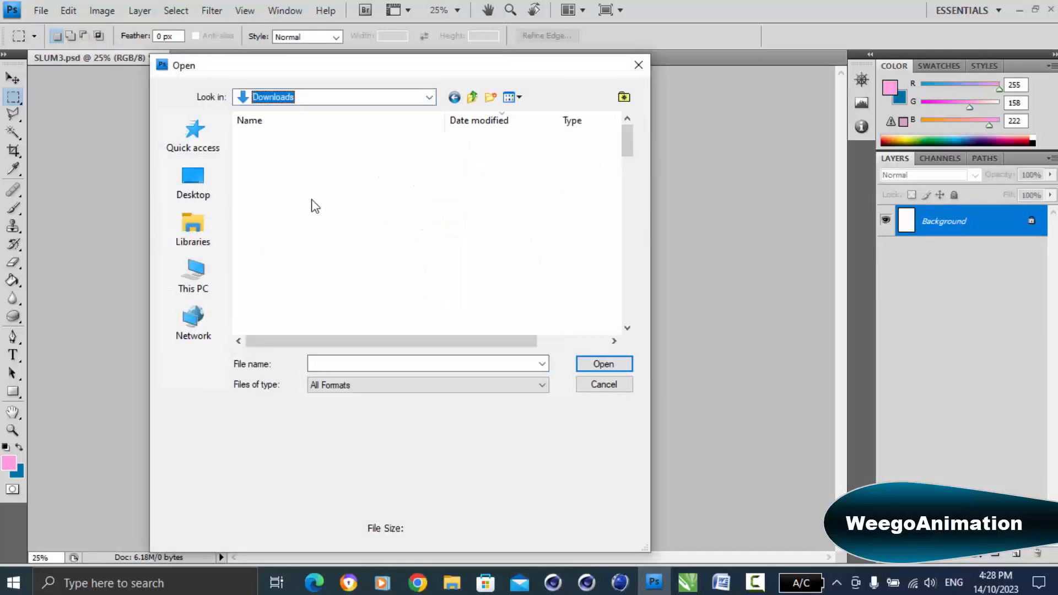
left_click(308, 170)
double_click(309, 169)
Cut a rectangular area around the boy out of the image and paste it as a new layer.
key("w")
key("m")
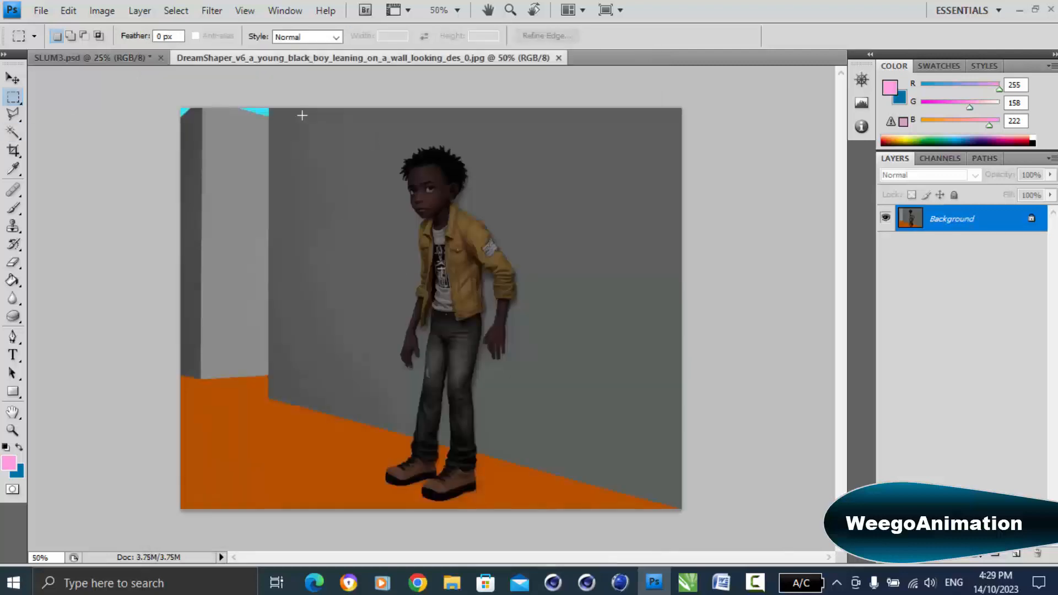
left_click(69, 10)
left_click(82, 102)
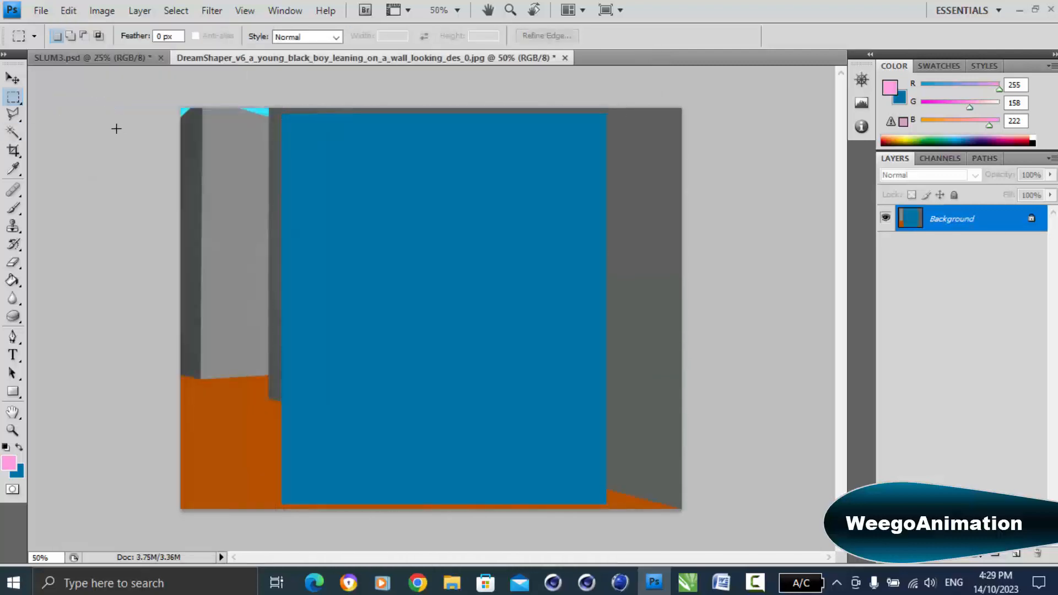
left_click(68, 11)
left_click(123, 149)
Remove the grey wall and the orange floor around the boy with Magic Wand selections, and deselect.
key("w")
left_click(371, 259)
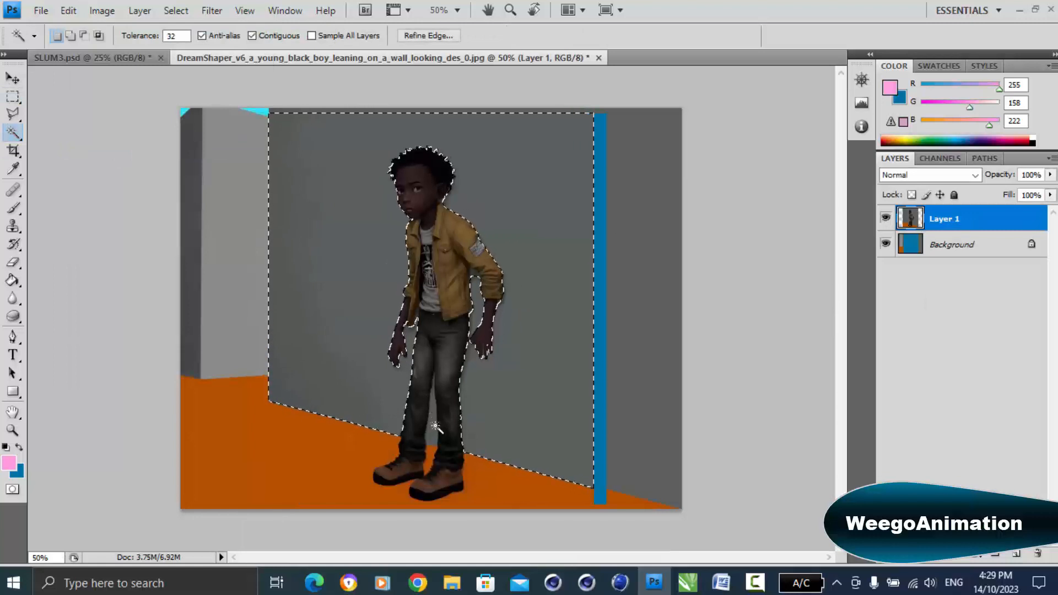
key("Delete")
left_click(353, 463)
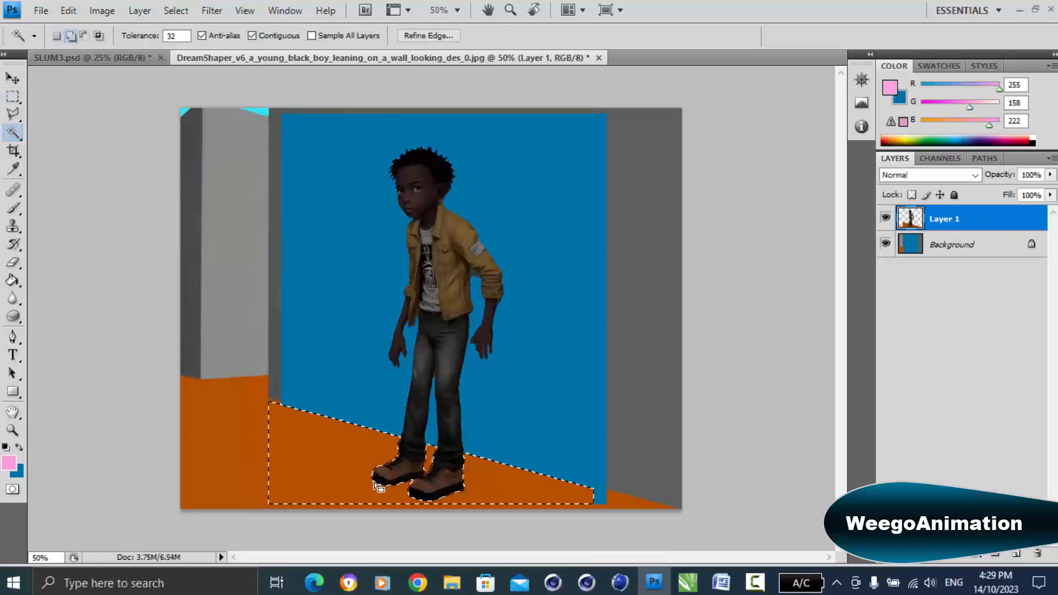
left_click(176, 10)
left_click(202, 41)
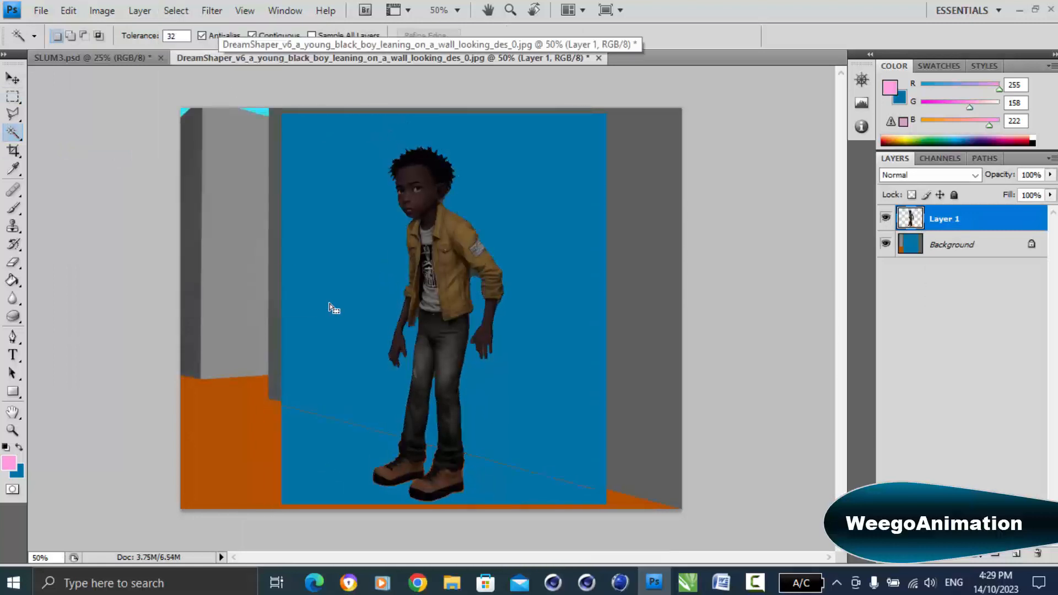
left_click(495, 218)
left_click(175, 11)
left_click(203, 41)
Try to paint over the leftover floor line with the sampled blue using a 70 px brush, and undo the strokes.
key("i")
left_click(369, 171)
key("b")
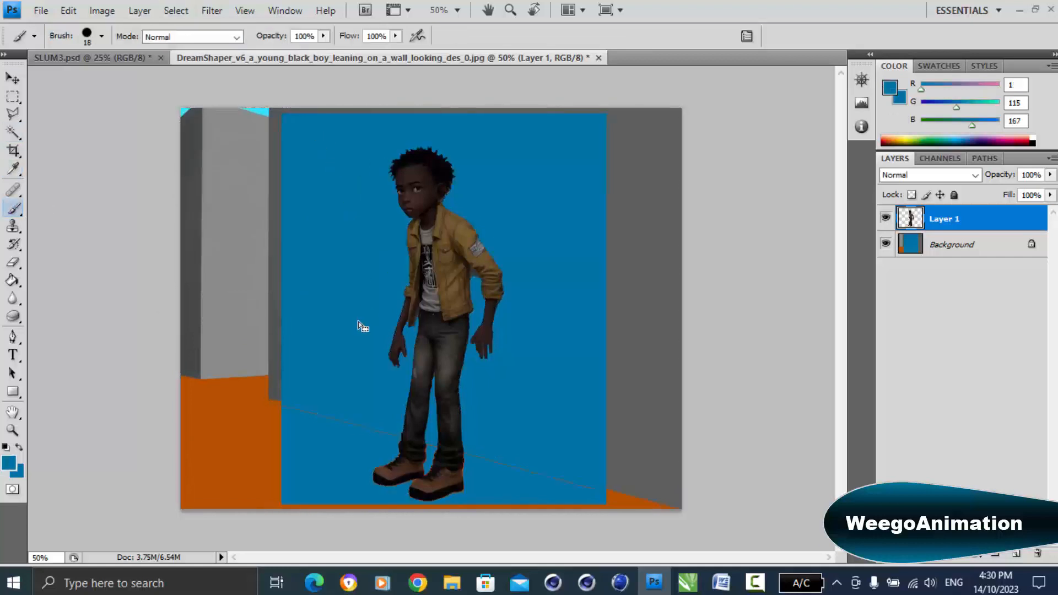
left_click(102, 36)
left_click_drag(32, 81, 67, 81)
left_click(355, 452)
left_click_drag(353, 241, 466, 451)
left_click(68, 11)
left_click(92, 57)
left_click(102, 38)
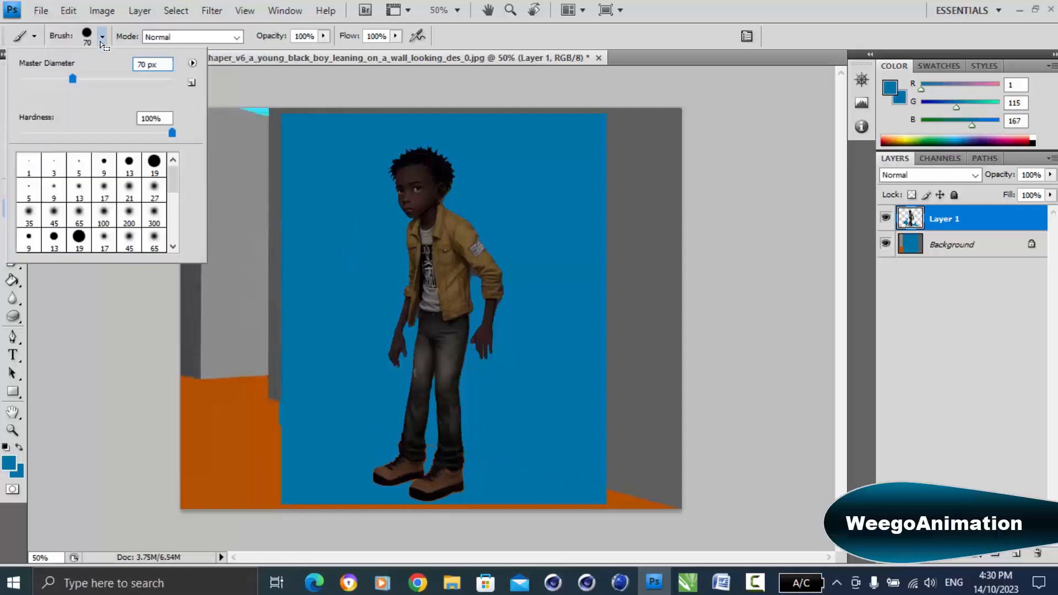
left_click(433, 449)
key("w")
left_click(376, 293)
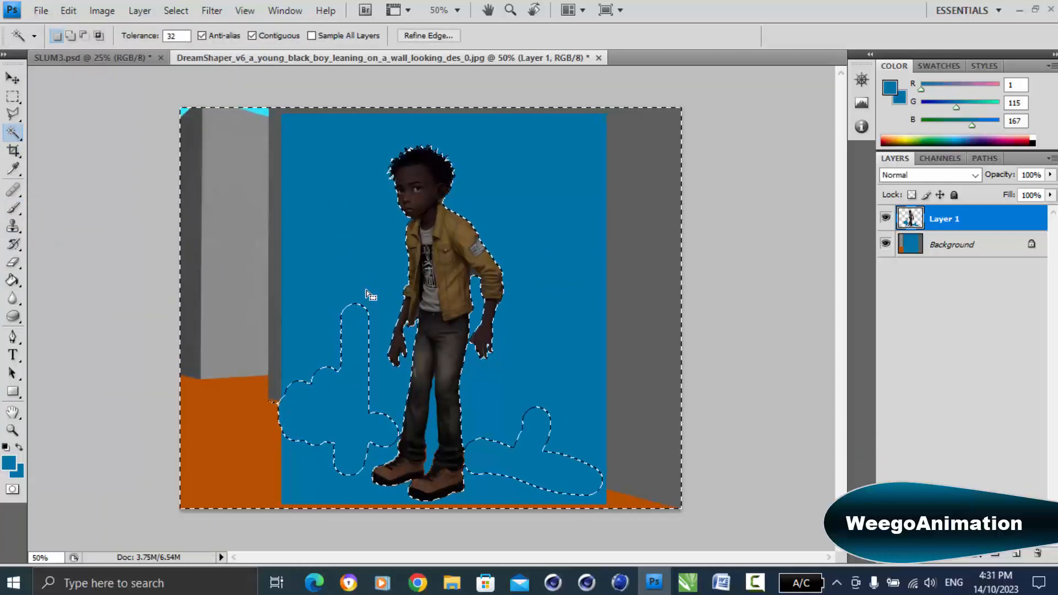
left_click(70, 11)
left_click(81, 56)
Cut the boy out with an inverted Magic Wand selection, delete the Background layer, and paste him on a new transparent layer.
left_click(362, 381)
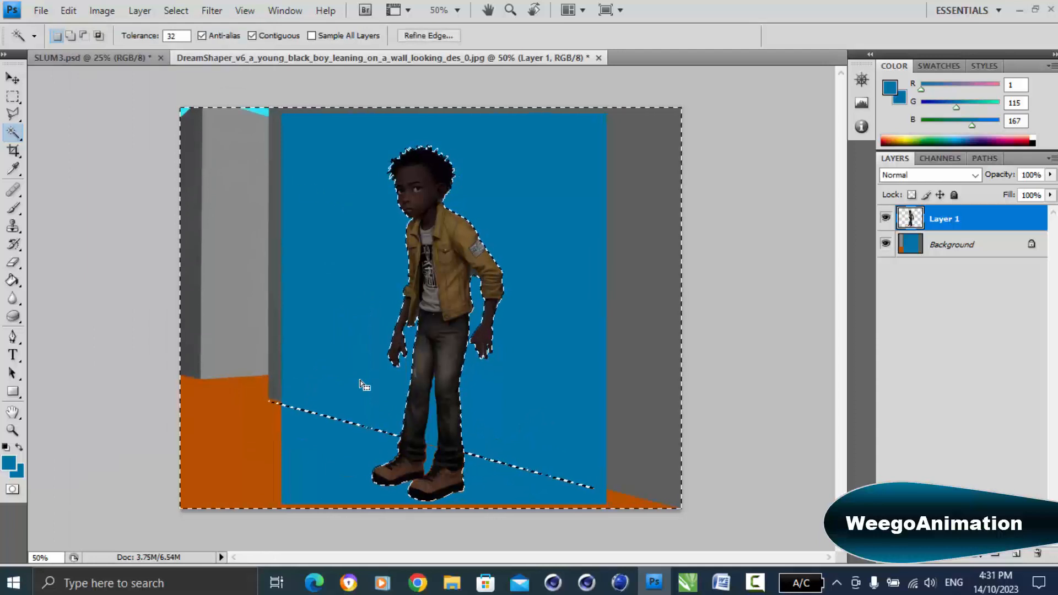
left_click(178, 11)
left_click(196, 69)
left_click(68, 12)
left_click(102, 105)
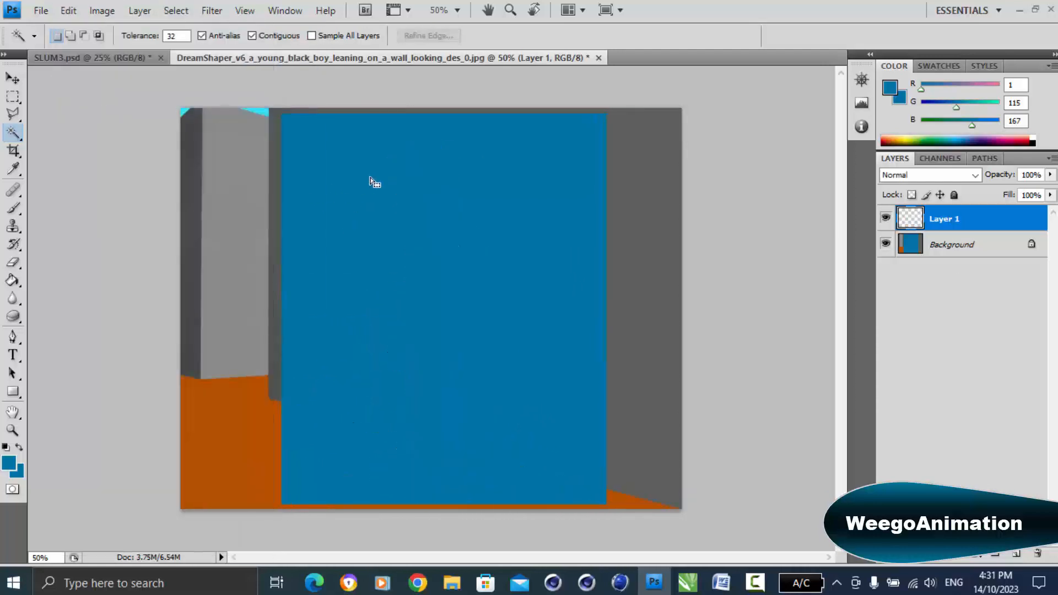
left_click_drag(959, 246, 1037, 553)
left_click(68, 11)
left_click(88, 149)
Erase the leftover floor line beside and between the boy's legs, using a smaller eraser for the tight areas.
left_click(13, 191)
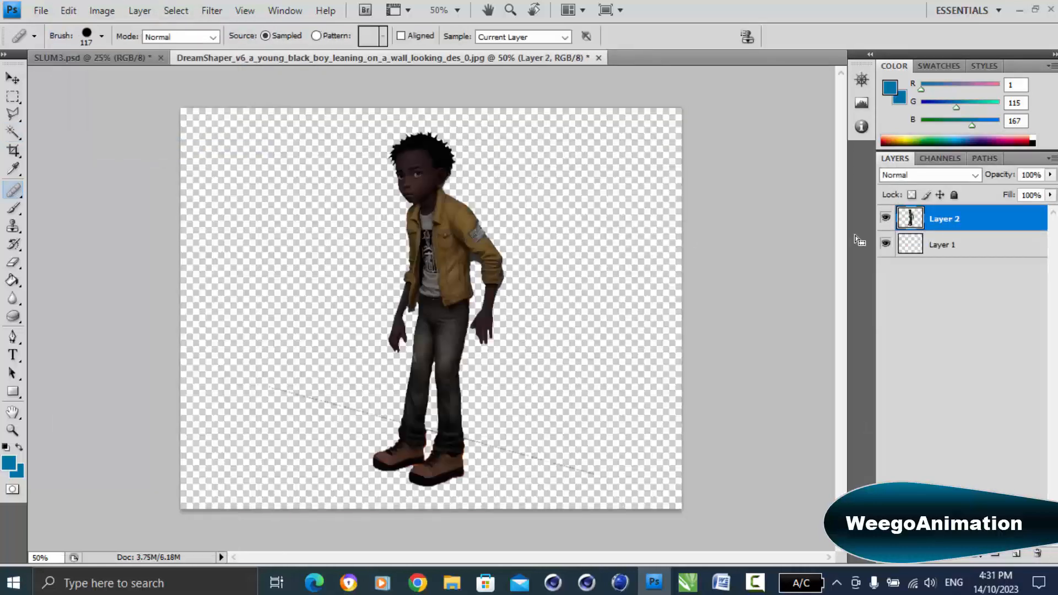
left_click(559, 226)
left_click(557, 220)
left_click(13, 263)
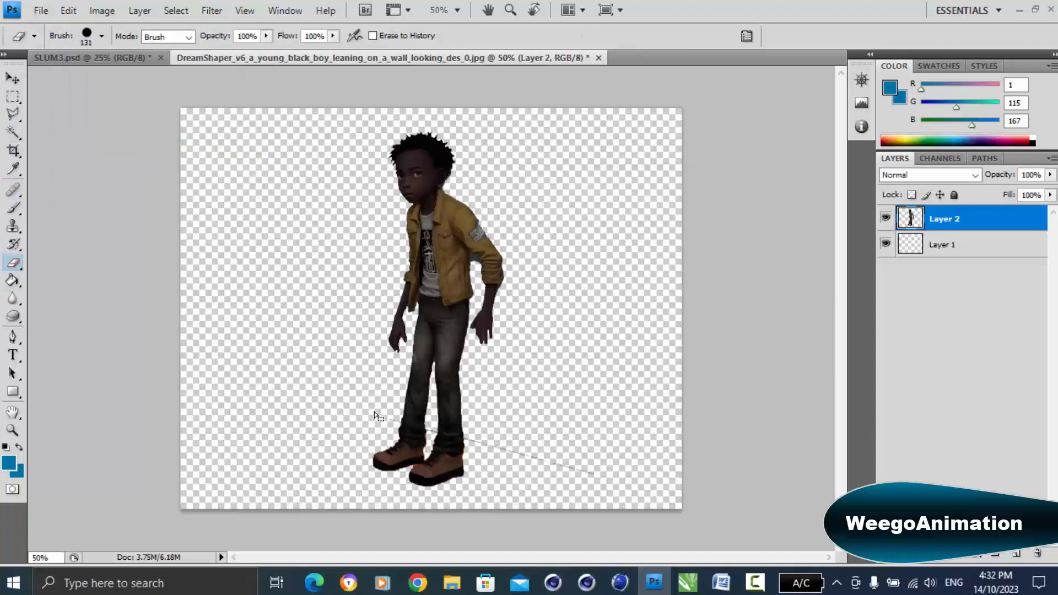
left_click(102, 36)
left_click_drag(98, 83, 40, 82)
left_click_drag(431, 432, 437, 436)
Copy the boy cutout and paste it into SLUM3.psd as a new layer.
left_click(14, 79)
left_click(68, 11)
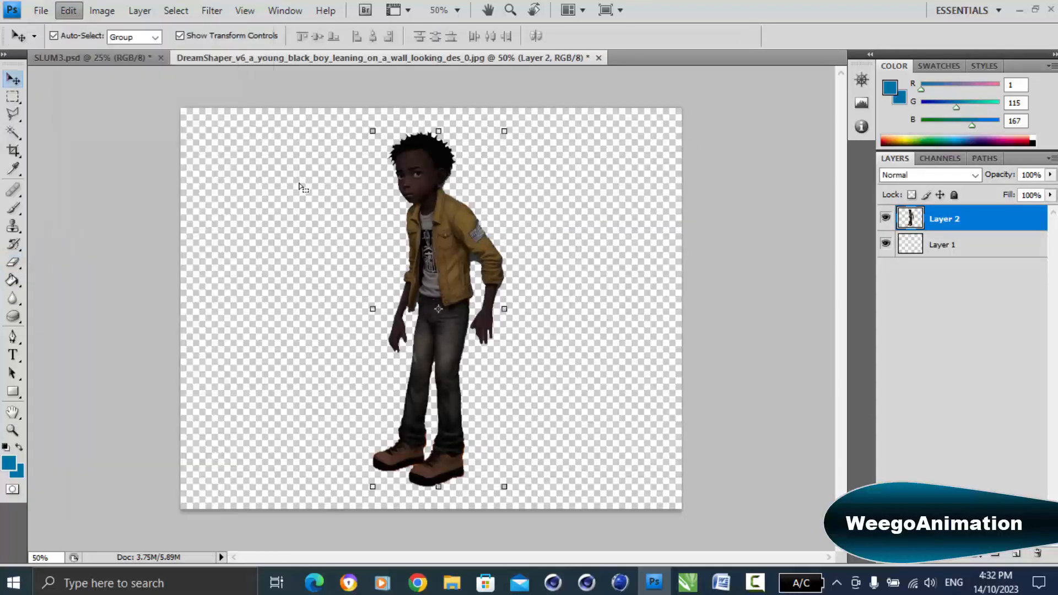
left_click(68, 11)
key("ctrl+a")
left_click(130, 58)
left_click(68, 11)
left_click(83, 146)
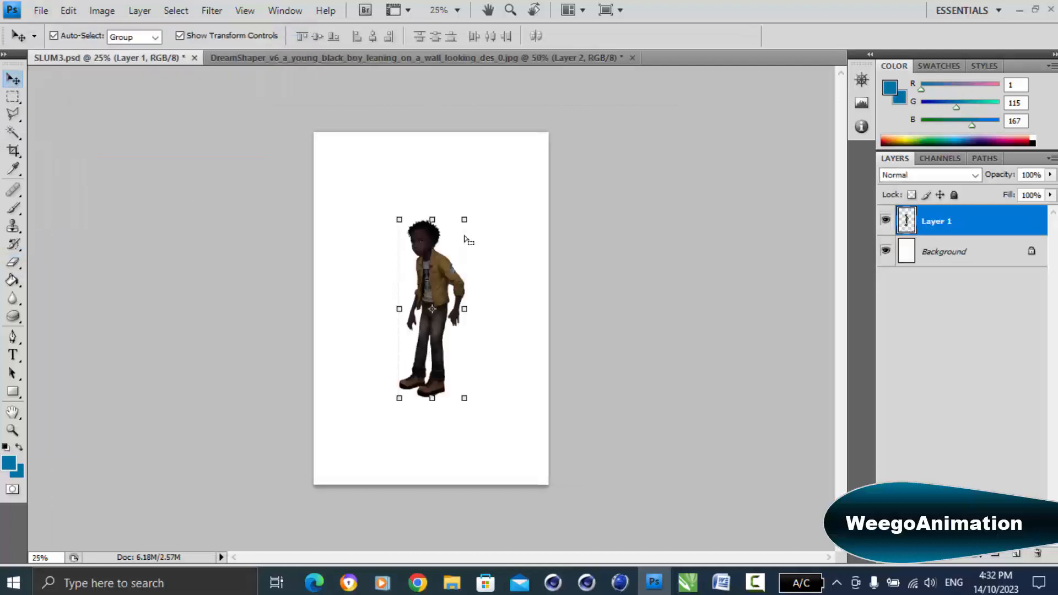
Enlarge the boy proportionally and move him to the lower middle of the canvas.
left_click_drag(465, 220, 517, 147)
key("Return")
left_click_drag(448, 250, 442, 308)
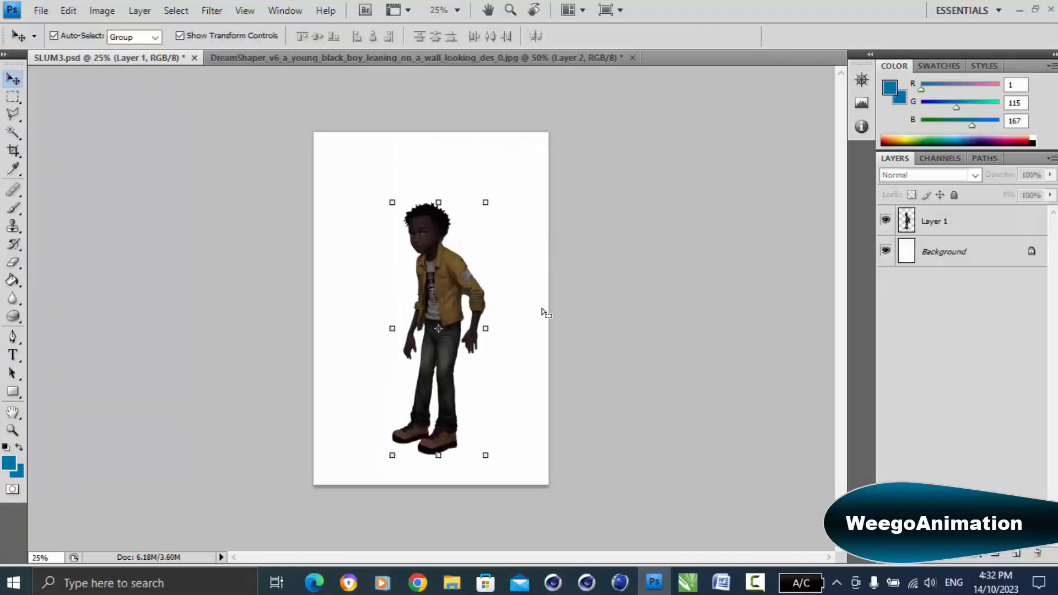
Brighten the boy layer with an Exposure adjustment of +3.29.
left_click(102, 11)
mouse_move(126, 52)
left_click(302, 96)
left_click_drag(830, 340, 878, 340)
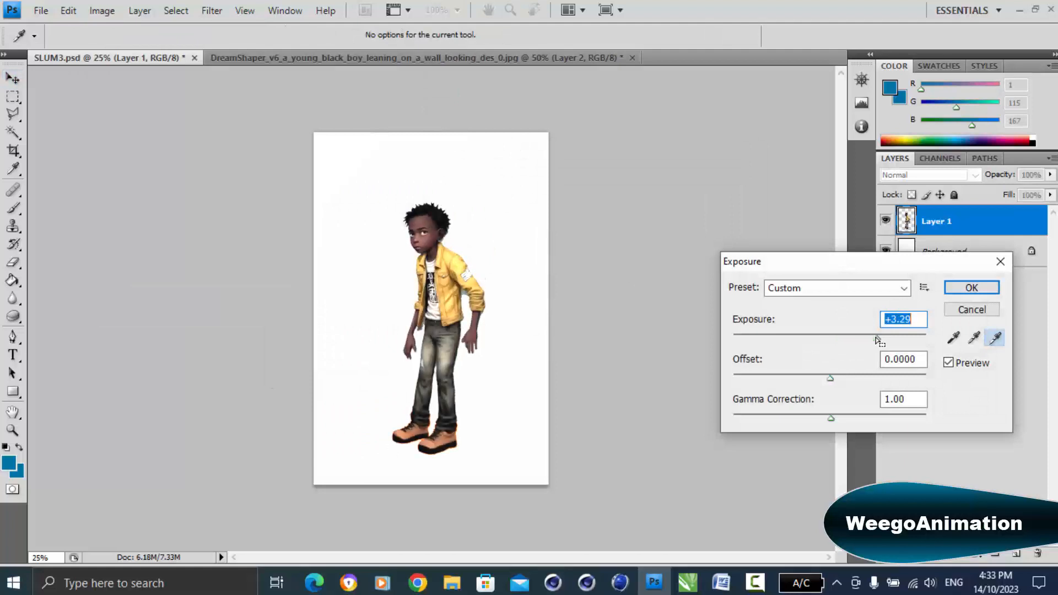
left_click(971, 288)
Open the slum street image 920ae4386aa511ee81edaf664b069d45.png from the Downloads folder.
left_click(41, 11)
left_click(55, 44)
left_click(286, 154)
left_click(599, 364)
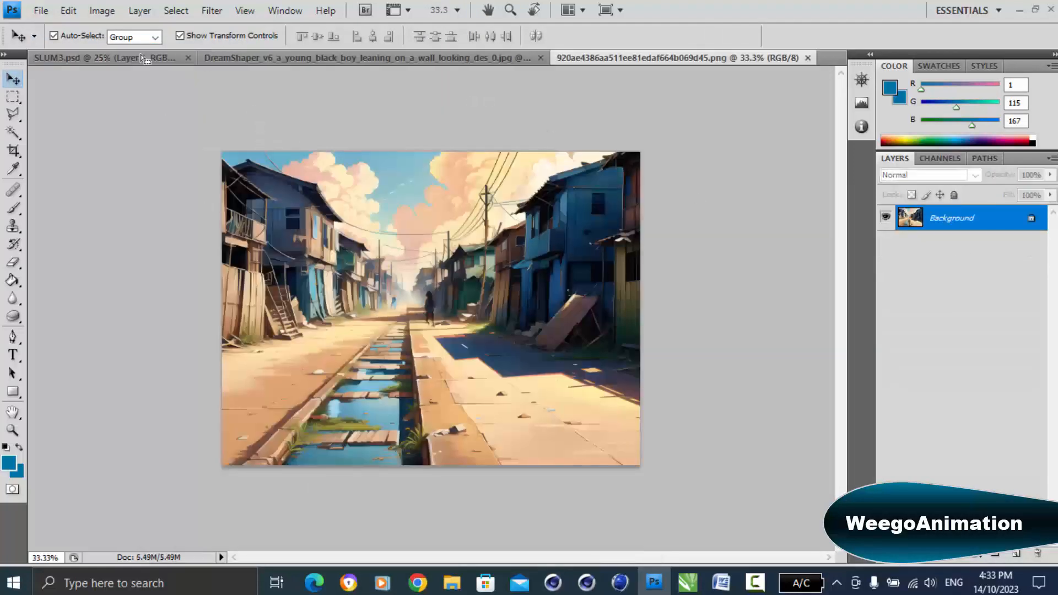
Copy the whole slum street image into SLUM3.psd and place its layer beneath the boy layer.
left_click(175, 11)
left_click(184, 29)
left_click(68, 11)
left_click(82, 118)
left_click(130, 59)
left_click(68, 11)
left_click(82, 147)
left_click_drag(942, 221, 945, 275)
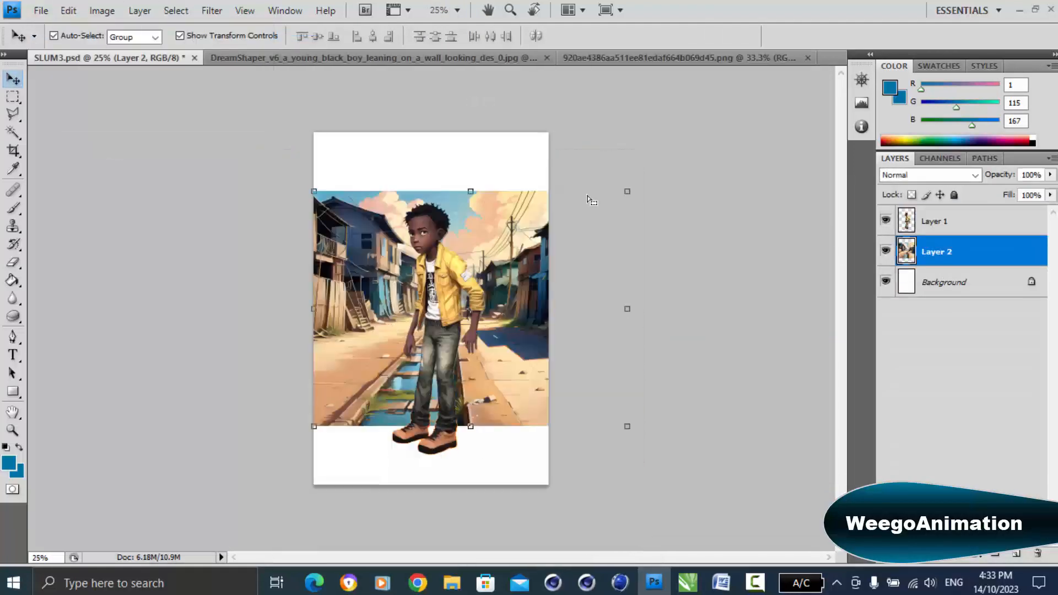
Enlarge and reposition the slum background so the brown and green houses along the street fill the canvas.
left_click_drag(627, 191, 701, 132)
left_click_drag(314, 426, 0, 594)
left_click_drag(574, 265, 399, 395)
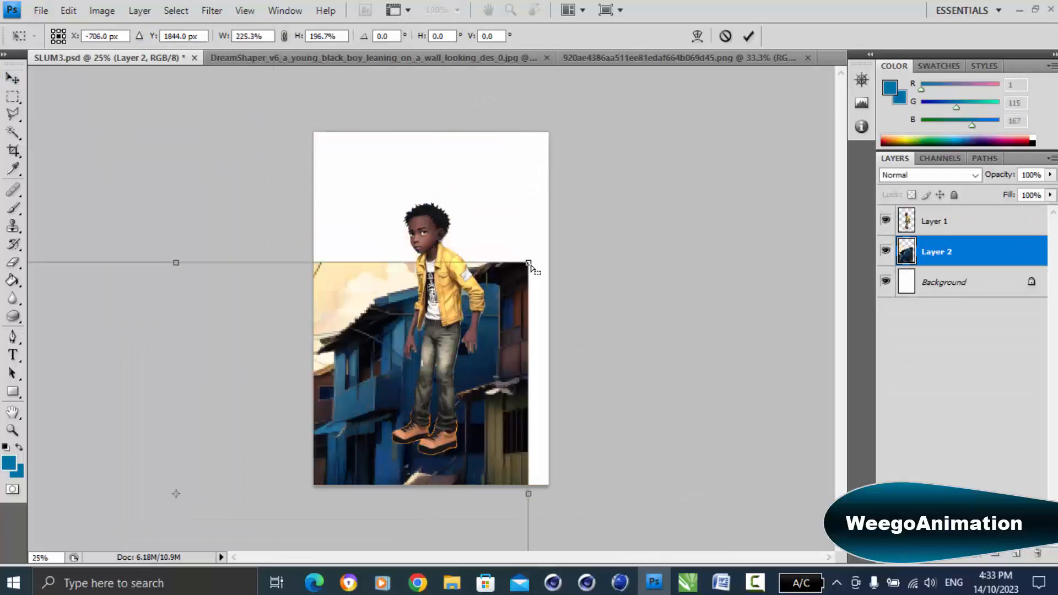
left_click_drag(528, 264, 749, 3)
left_click_drag(518, 334, 403, 493)
left_click_drag(673, 284, 255, 435)
left_click_drag(522, 254, 694, 103)
left_click_drag(546, 426, 654, 235)
left_click_drag(361, 255, 401, 257)
left_click(12, 78)
key("Return")
Scale the boy down to about 65% and stand him on the grass beside the wooden post.
left_click(438, 292)
left_click_drag(393, 207, 418, 269)
left_click_drag(460, 334, 481, 316)
left_click_drag(433, 247, 508, 270)
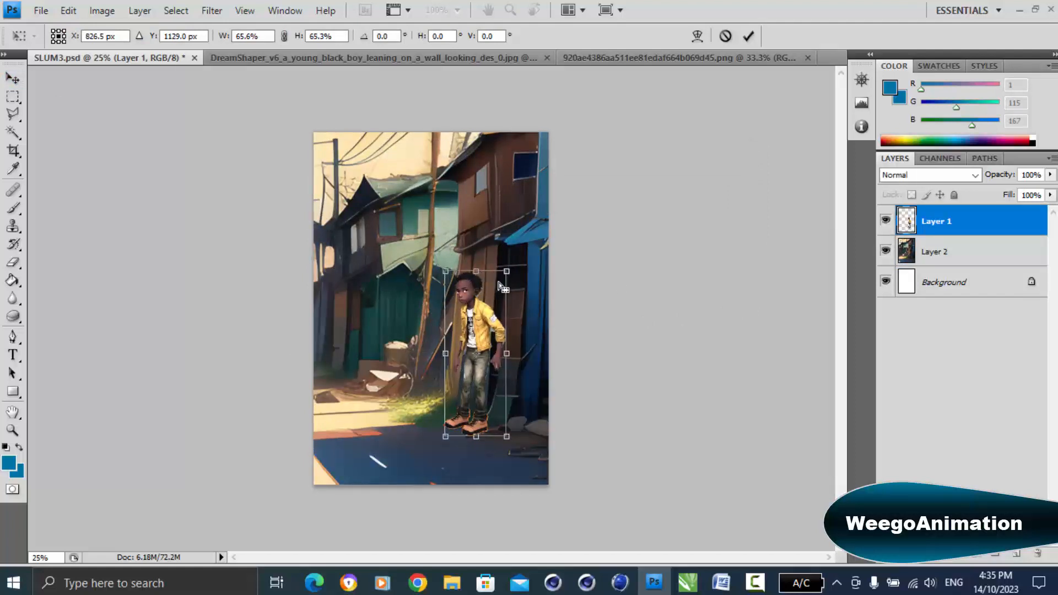
left_click(12, 78)
left_click(509, 226)
left_click(624, 344)
left_click_drag(476, 325, 456, 314)
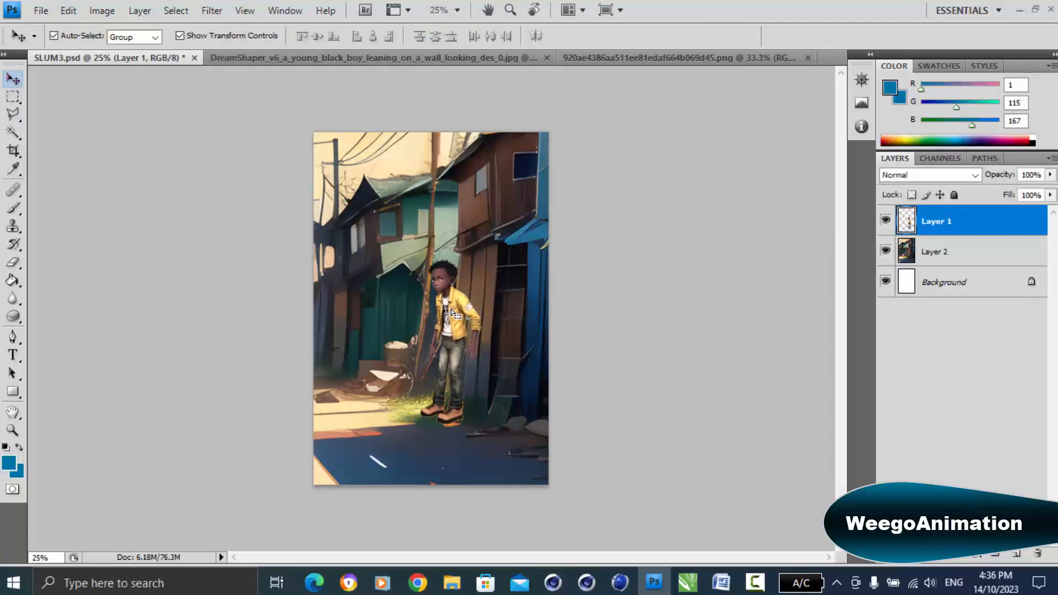
Enlarge the slum background layer to 114.1% width and 116.0% height, shifting it to frame the shacks behind the boy.
left_click(431, 441)
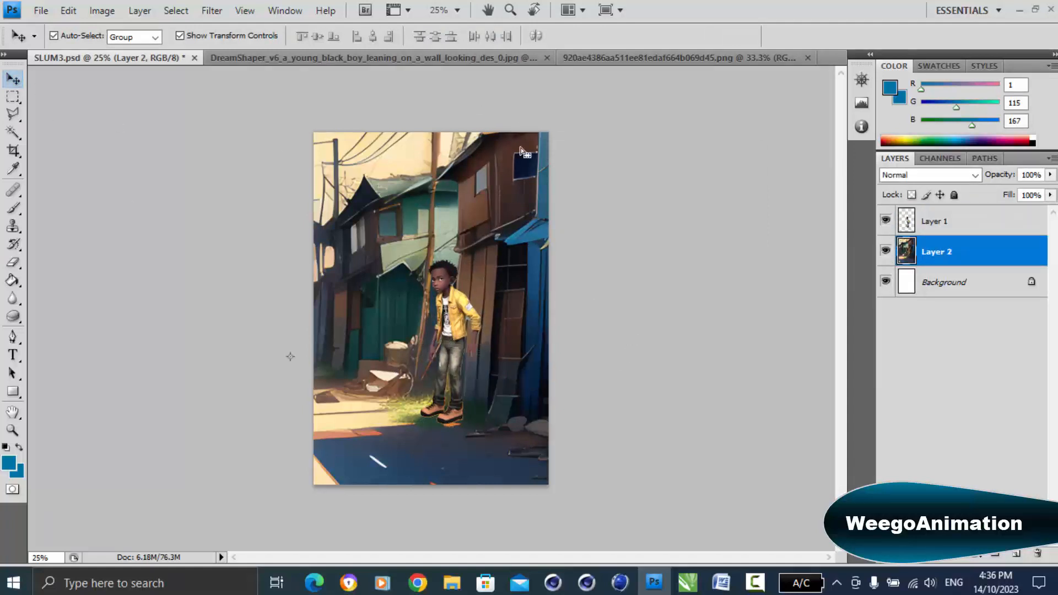
left_click(487, 11)
left_click(456, 10)
left_click(510, 11)
left_click(68, 36)
left_click(353, 220)
left_click(353, 220)
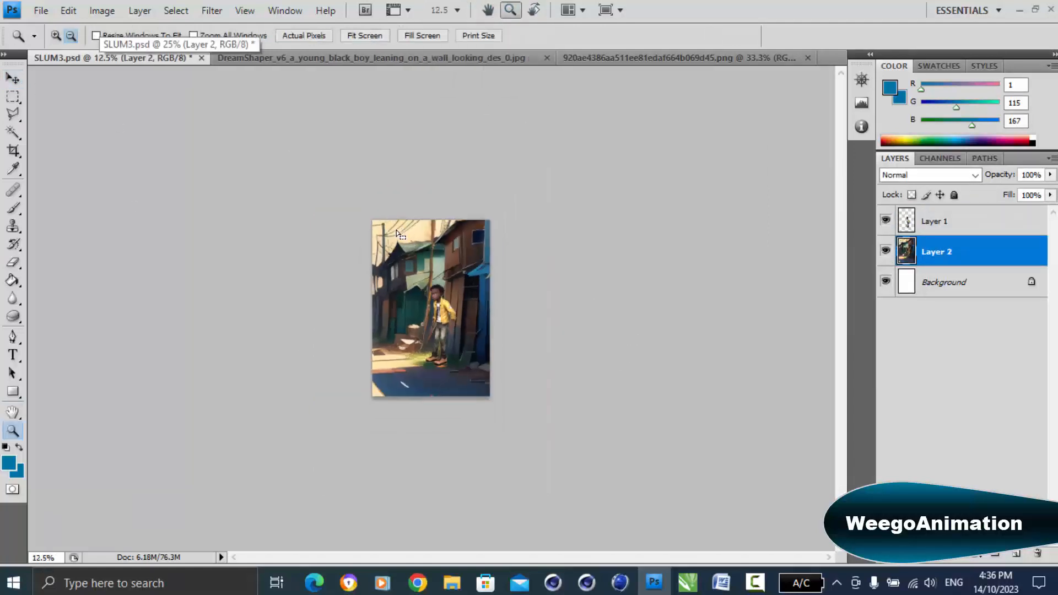
left_click(13, 79)
left_click_drag(636, 112, 713, 42)
left_click_drag(619, 206, 551, 223)
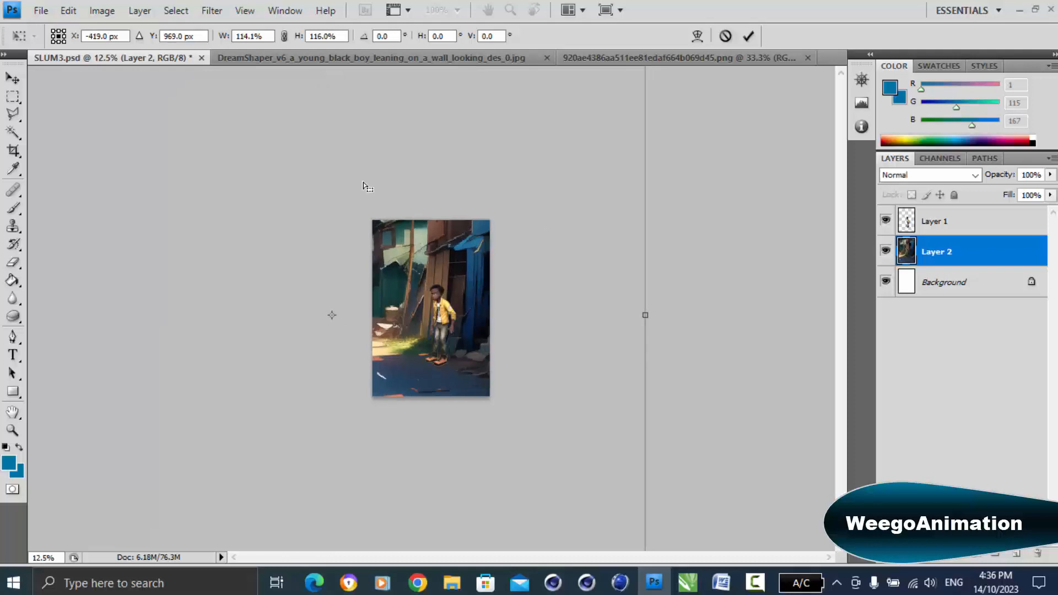
left_click(13, 80)
left_click(519, 223)
key("Return")
Move the boy left in front of the teal shack and check his placement at 50% and 25% zoom.
left_click(456, 11)
left_click(452, 62)
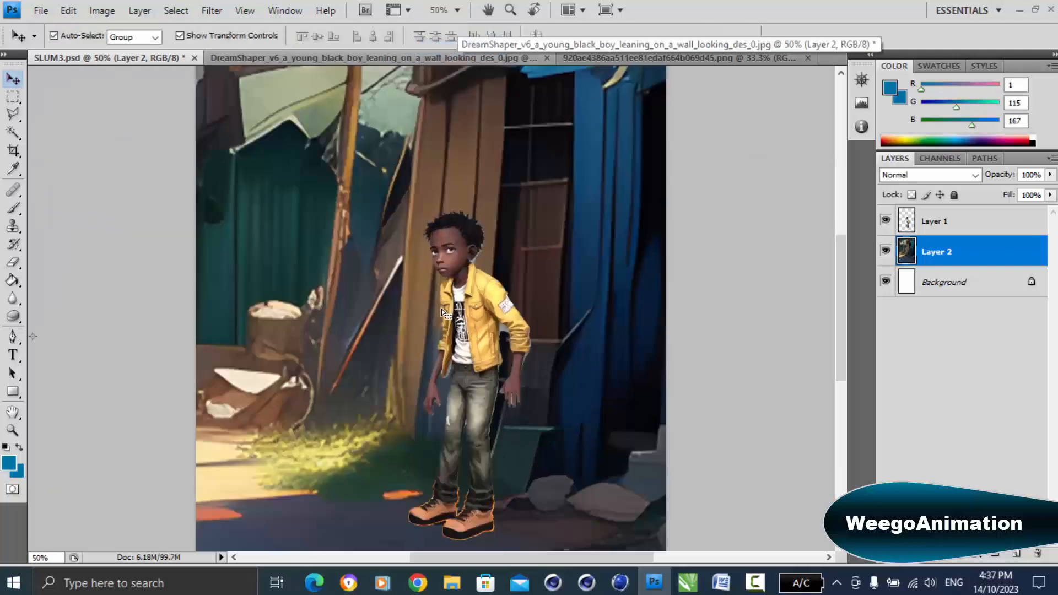
left_click_drag(442, 312, 254, 275)
scroll(538, 323, "down", 1)
scroll(539, 323, "up", 5)
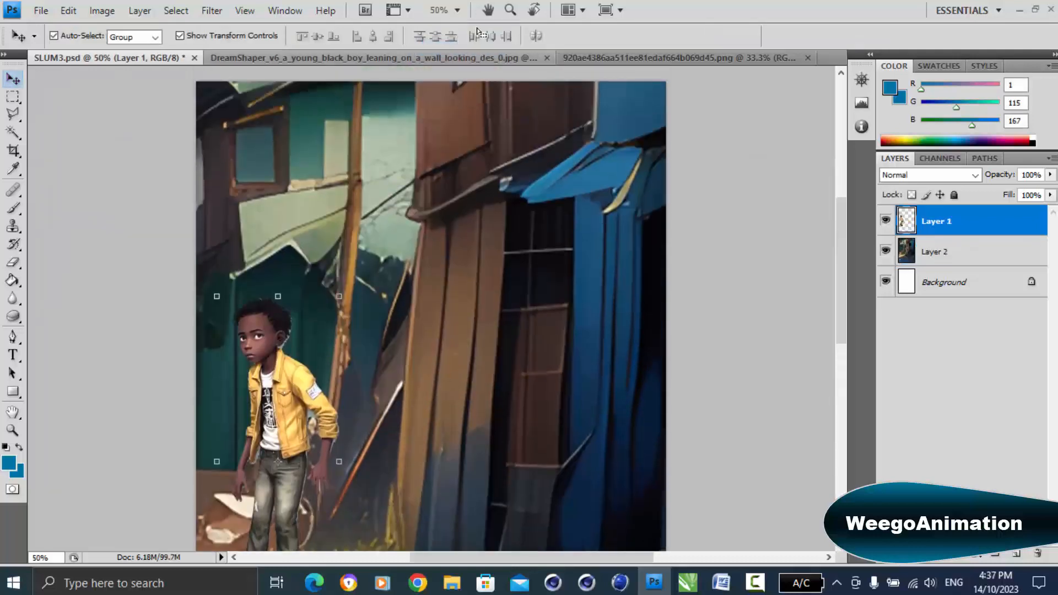
left_click(457, 11)
left_click(457, 11)
left_click(457, 10)
left_click(453, 33)
left_click(568, 204)
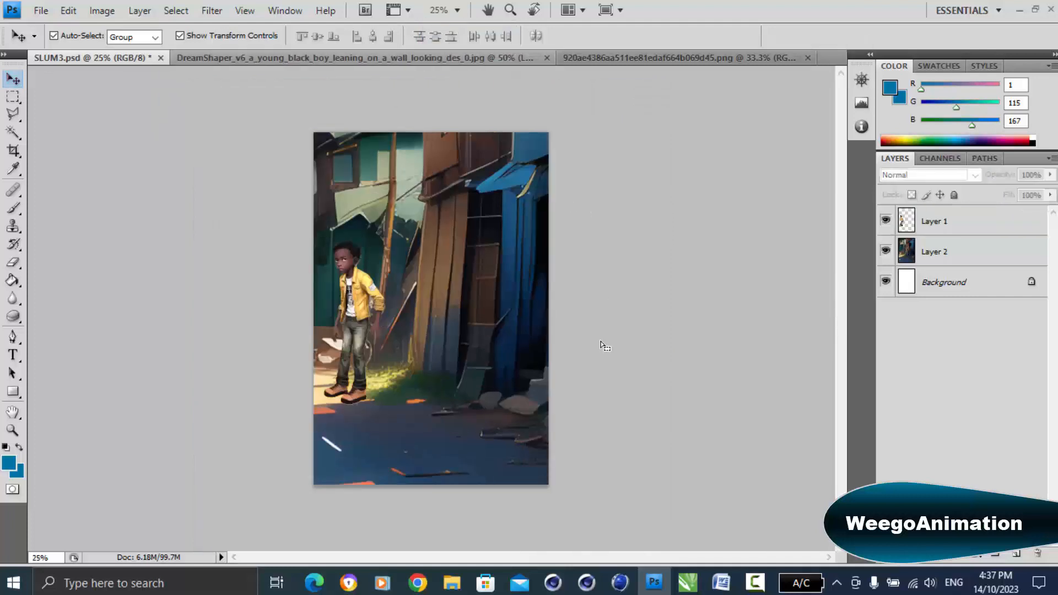
Shift the slum background right to bring in more street, and move the boy right beside the wooden post.
left_click(952, 255)
left_click_drag(494, 233, 604, 249)
left_click(381, 312)
left_click_drag(387, 316, 507, 323)
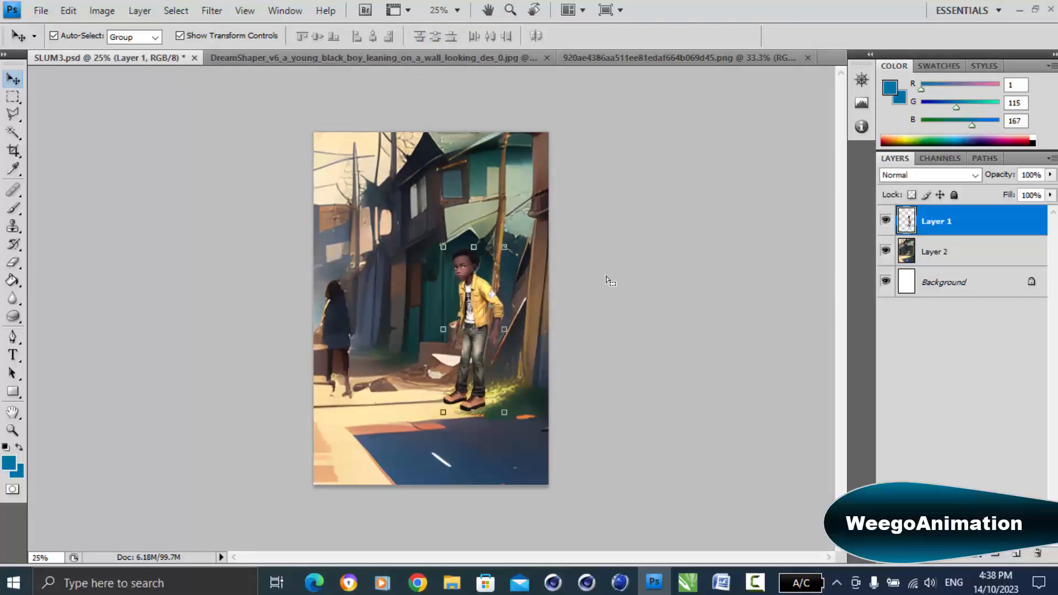
Shift the slum background far to the right to frame the wooden fence and staircase.
left_click(591, 290)
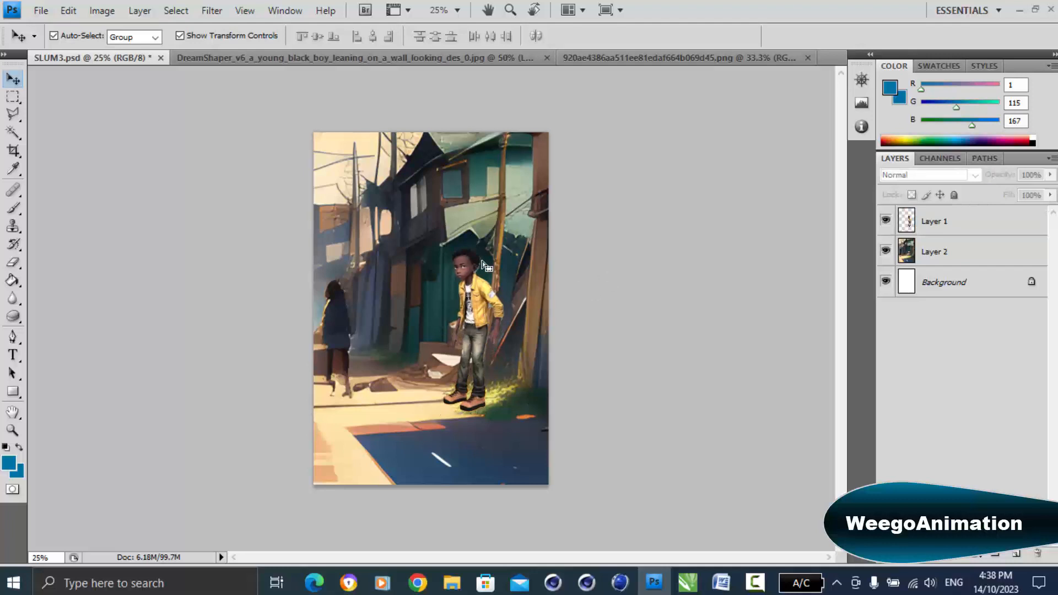
left_click_drag(539, 277, 680, 314)
left_click_drag(352, 331, 641, 348)
Mirror the boy horizontally at -94.2% width and stand him in front of the wooden fence.
left_click(483, 308)
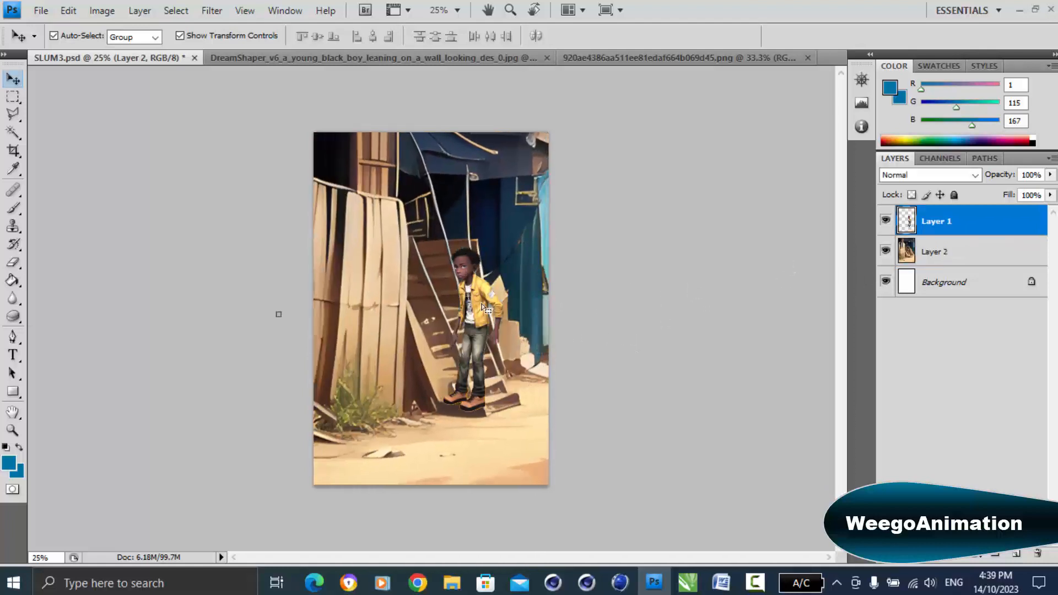
left_click_drag(504, 330, 385, 330)
left_click_drag(419, 307, 401, 331)
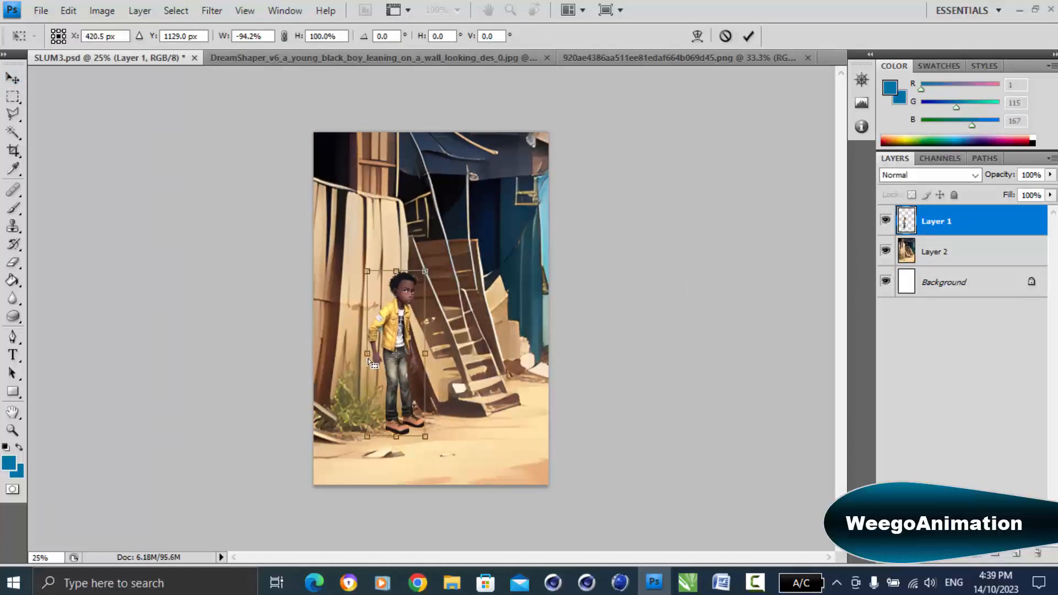
key("Return")
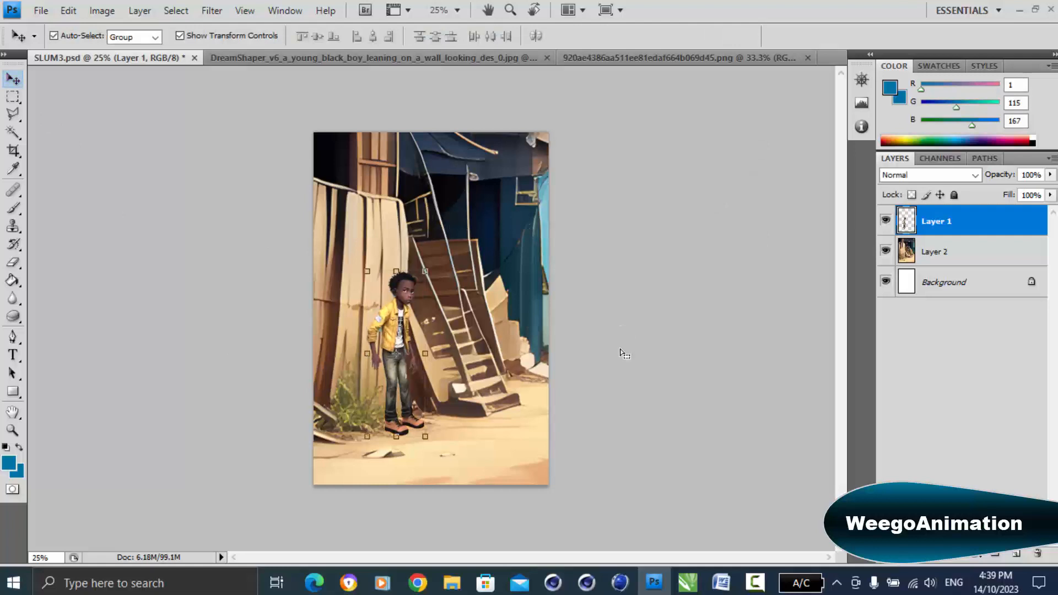
Shift the slum background down and left, and enlarge the boy to 135.3% width and 123.2% height beside the fence.
left_click_drag(488, 320, 479, 359)
left_click_drag(396, 330, 373, 379)
left_click_drag(402, 320, 435, 346)
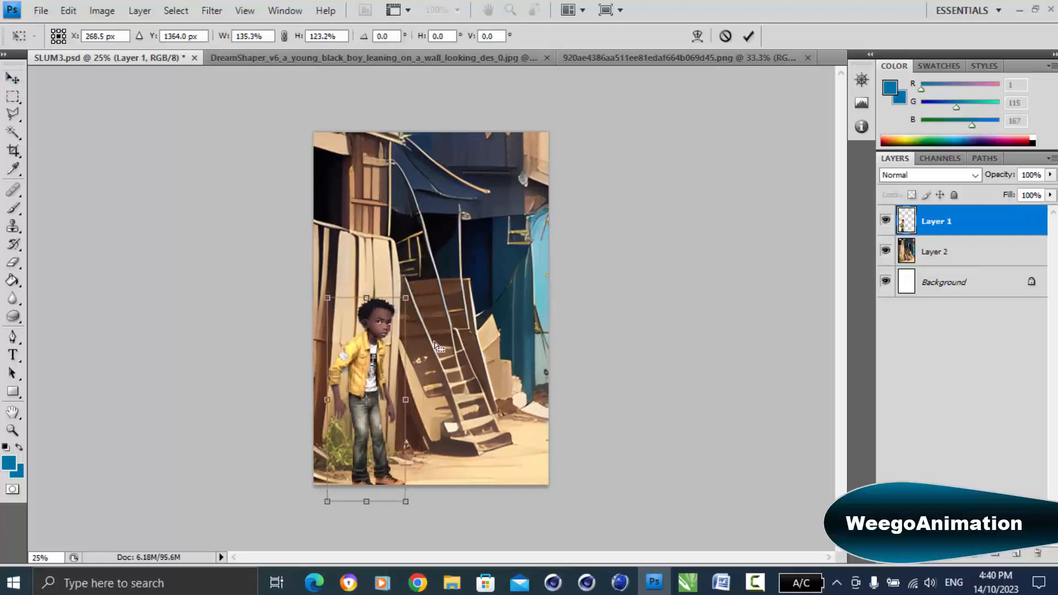
key("v")
left_click(481, 219)
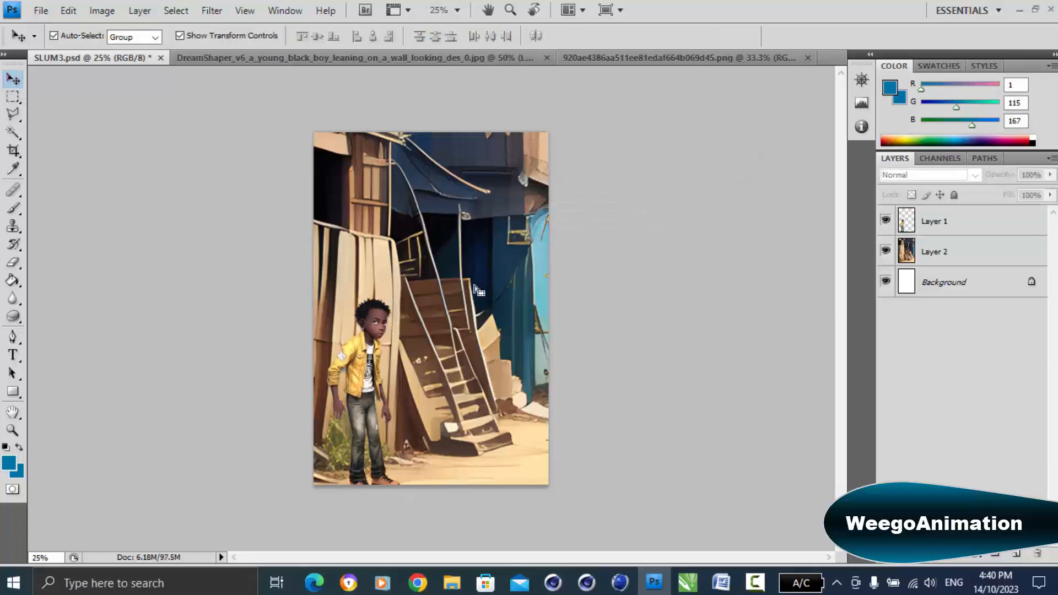
Save the composed scene as a new Photoshop document named SLUM4.psd.
left_click(40, 11)
left_click(78, 220)
key("Return")
key("Return")
Save a JPEG copy of the scene as IMG_3b in the SELF PUBLISHING folder.
left_click(40, 10)
left_click(78, 220)
left_click(358, 365)
left_click(356, 460)
left_click_drag(573, 152, 583, 183)
left_click(272, 284)
left_click(267, 298)
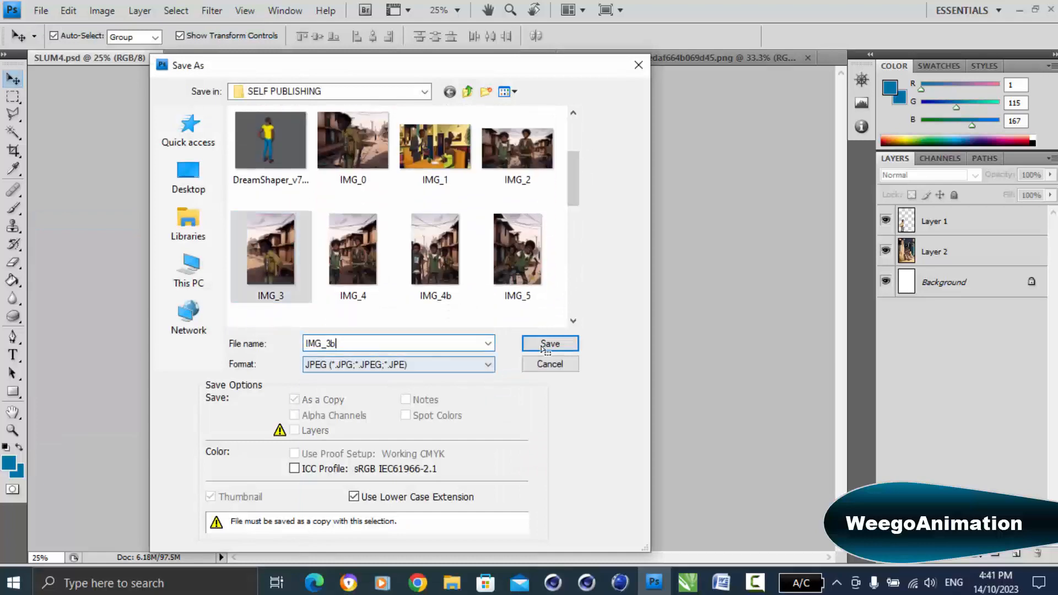
key("Return")
left_click(349, 145)
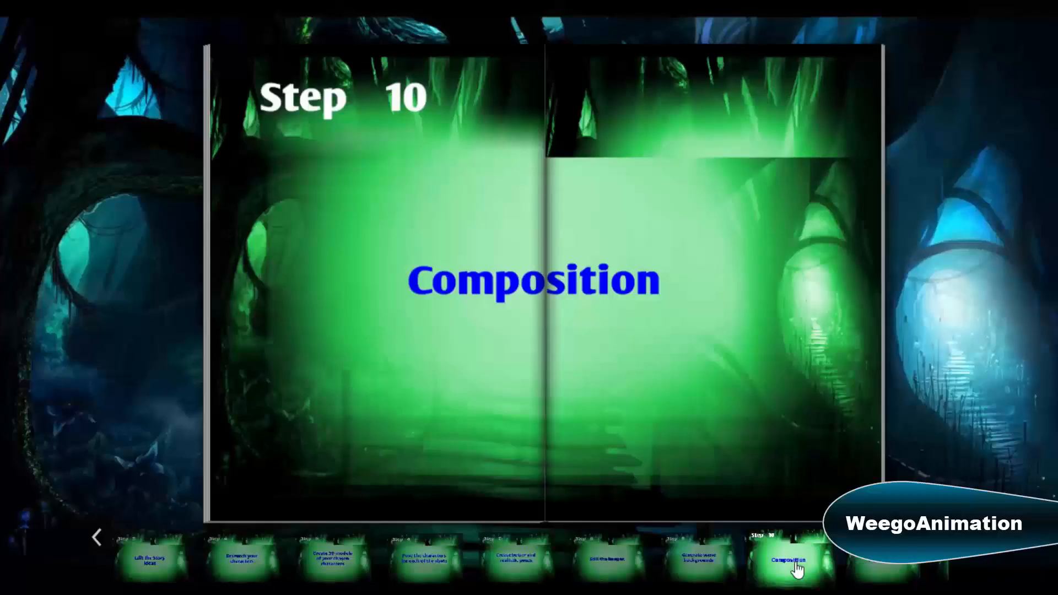
left_click(876, 565)
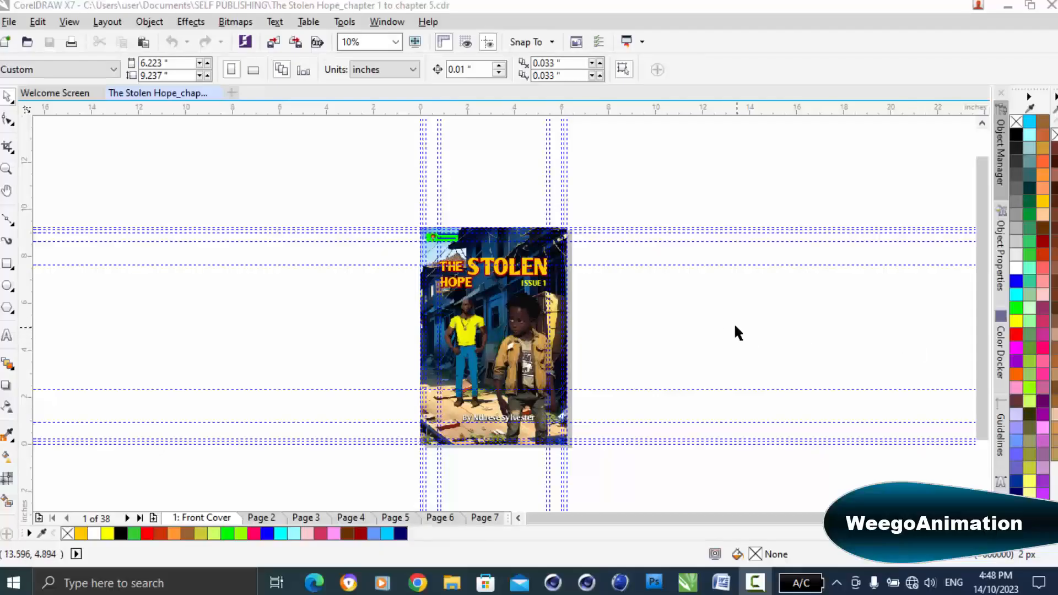
In the CorelDRAW book file, delete the background picture from the front cover.
scroll(489, 327, "up", 1)
scroll(490, 326, "down", 1)
left_click(499, 333)
key("Delete")
Delete the existing picture on page 7 and return to the front cover.
left_click(262, 518)
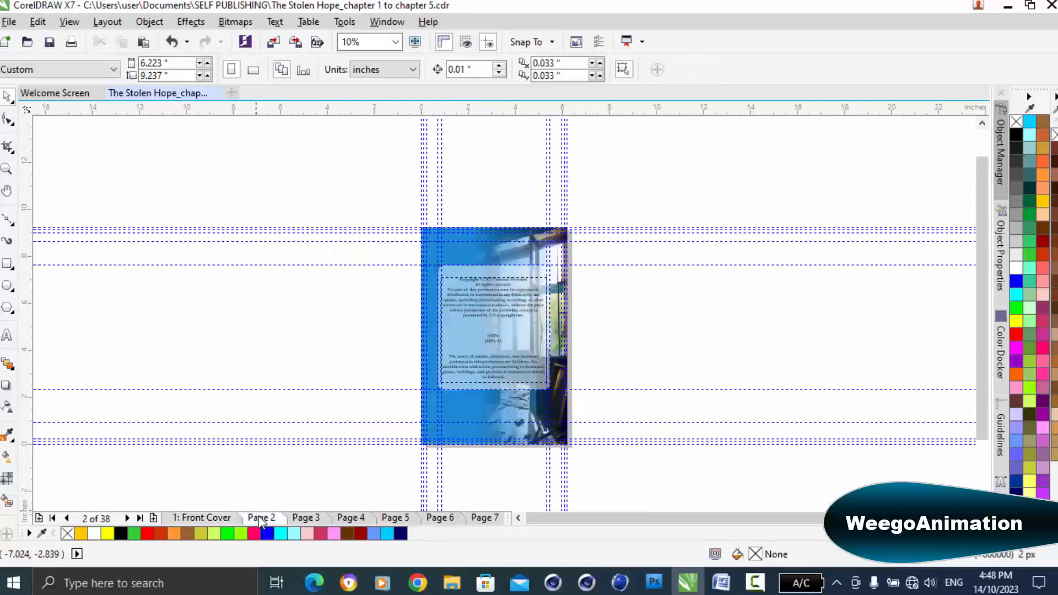
left_click(440, 518)
left_click(484, 518)
left_click(497, 312)
left_click(206, 524)
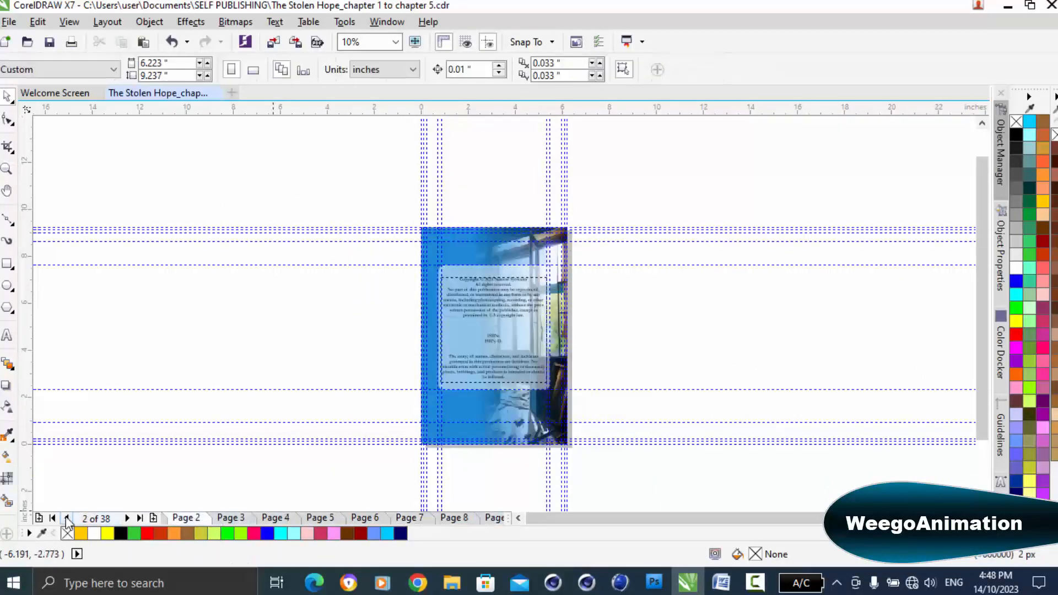
Import Cover_demo.jpg from the SELF PUBLISHING folder and center it on the front cover page.
left_click(273, 42)
scroll(678, 270, "down", 15)
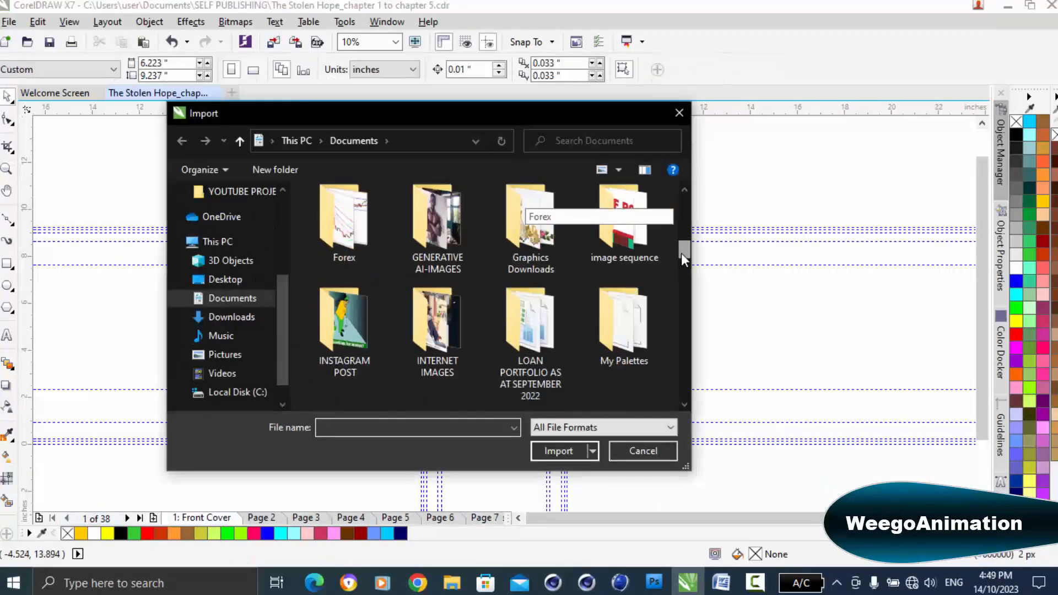
double_click(448, 242)
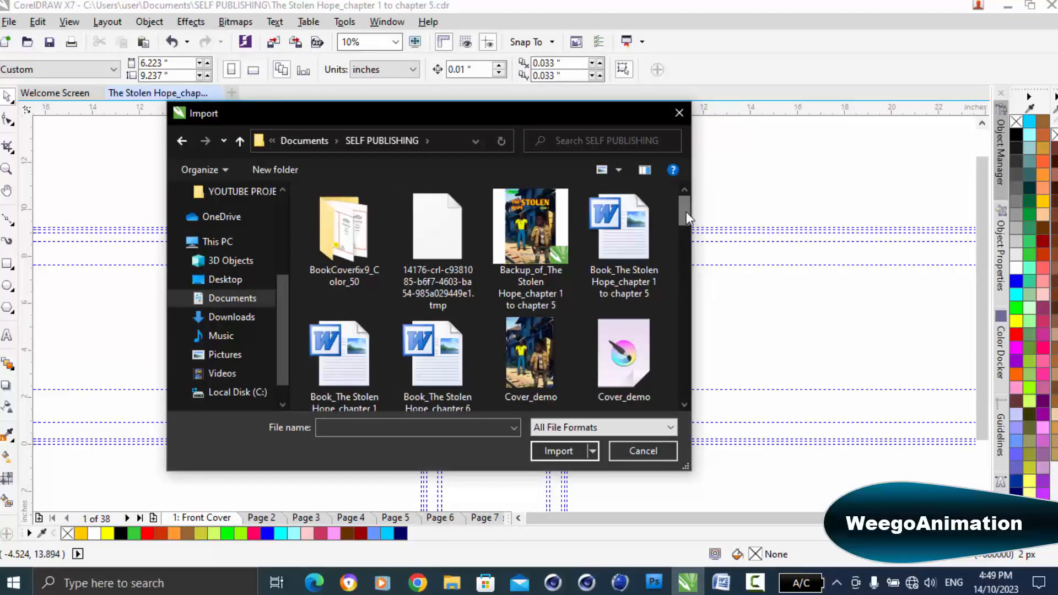
left_click_drag(686, 211, 710, 253)
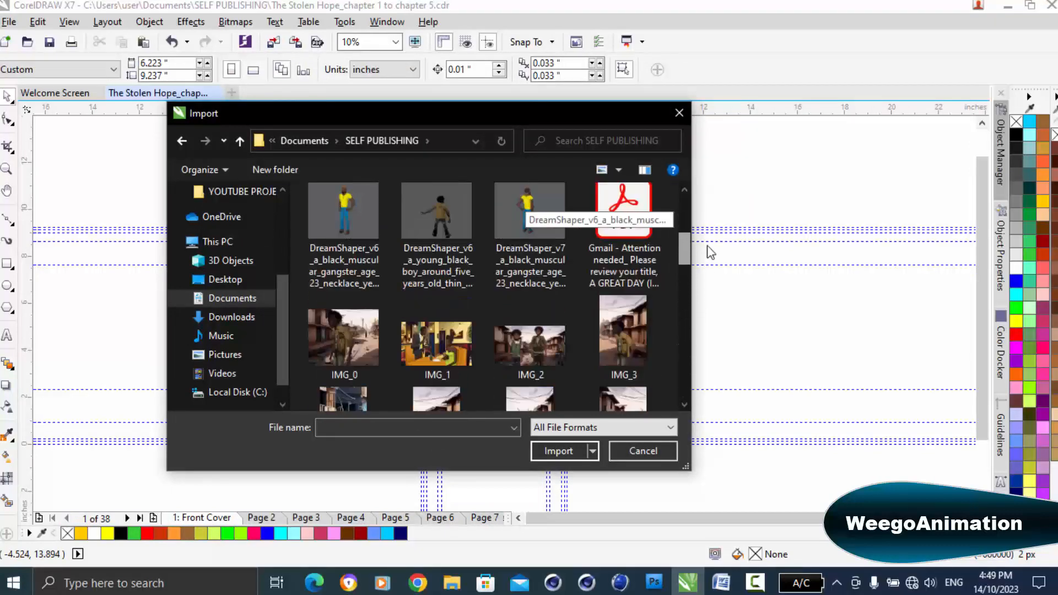
scroll(533, 264, "down", 5)
left_click(529, 345)
left_click(559, 451)
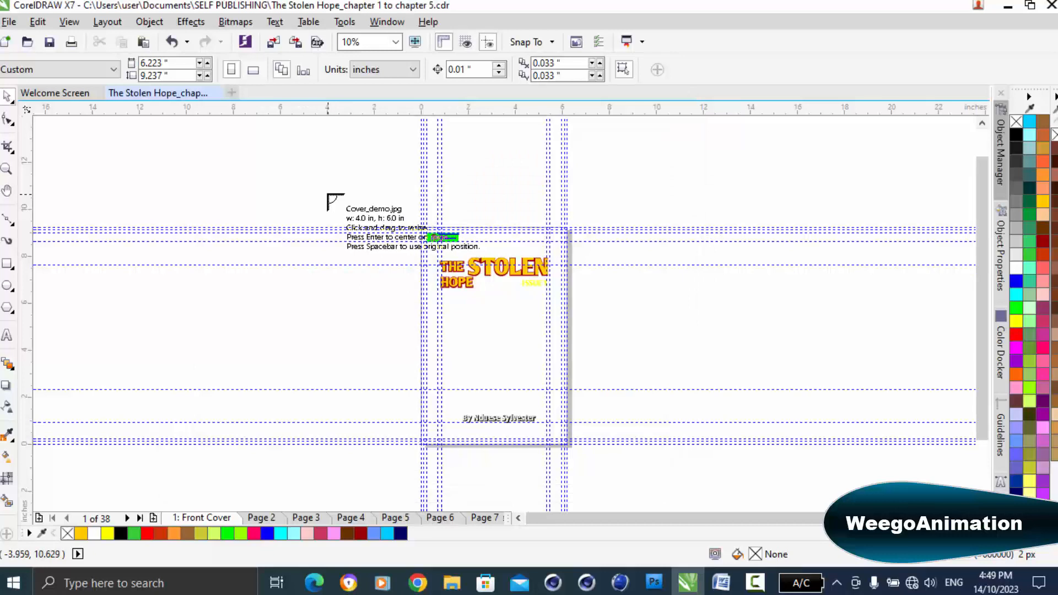
key("Return")
Scale the cover picture to about 6.16 by 9.24 inches and send it behind the title and author text.
left_click_drag(550, 429, 573, 449)
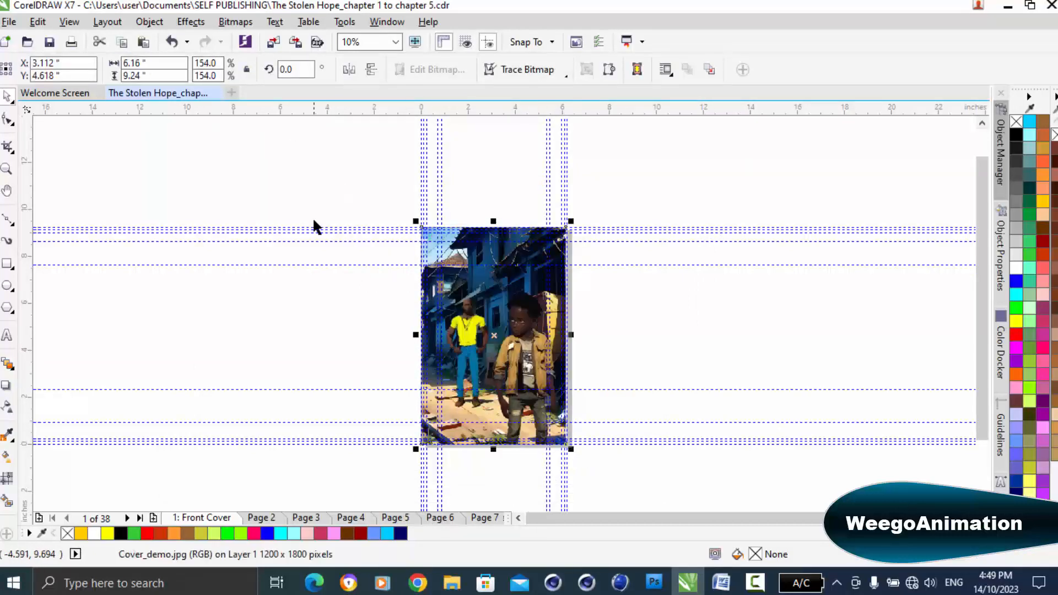
left_click(149, 22)
left_click(476, 16)
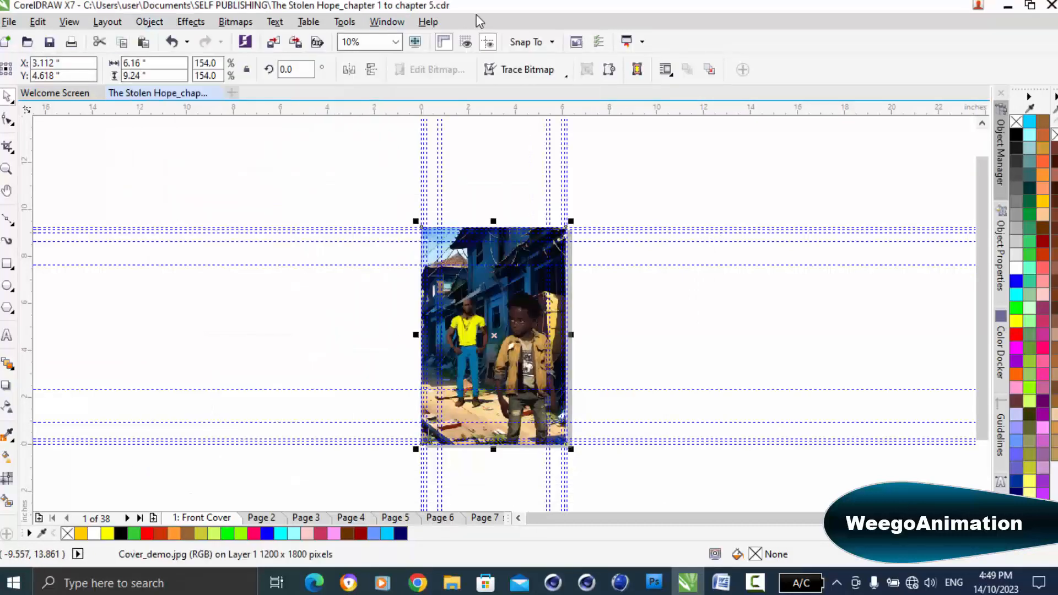
key("shift+Page_Down")
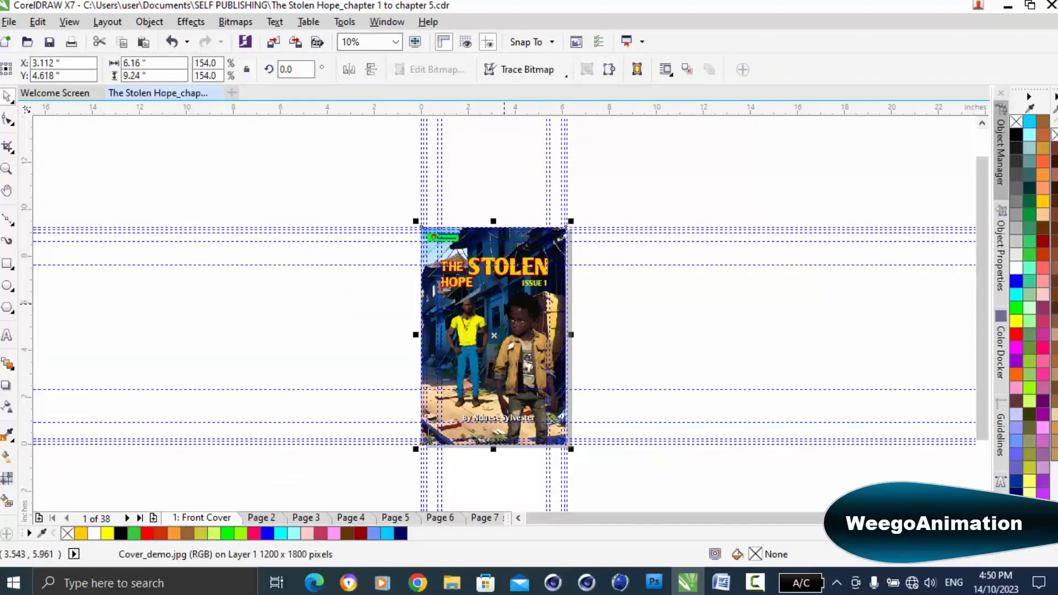
Stretch the cover picture sideways to the page edges, to about 6.191 by 9.237 inches.
scroll(504, 347, "up", 2)
scroll(509, 342, "down", 2)
scroll(595, 217, "up", 2)
left_click_drag(434, 270, 457, 275)
scroll(456, 293, "up", 1)
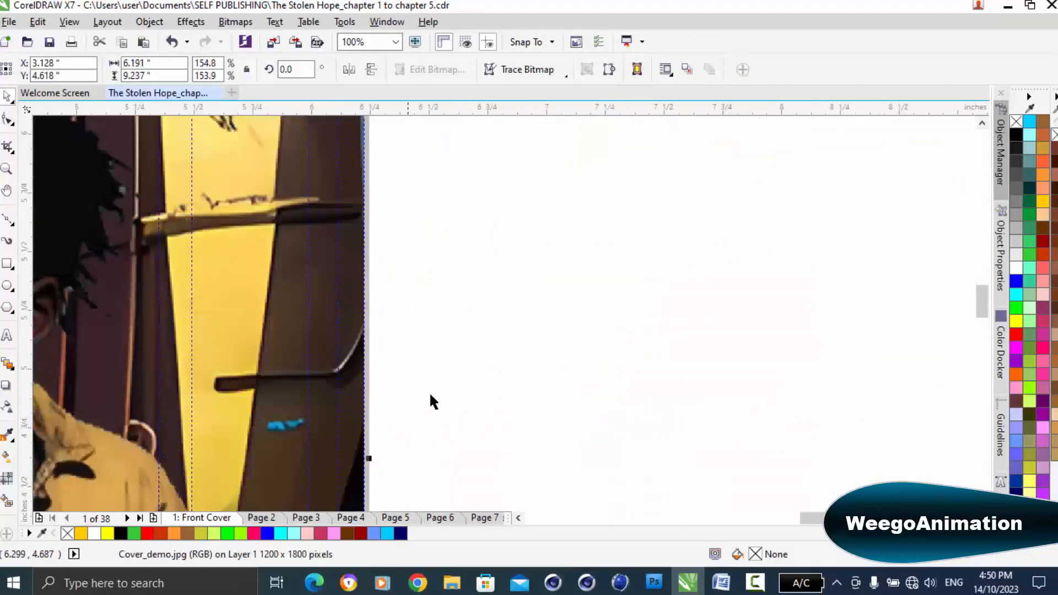
scroll(429, 399, "down", 1)
left_click(185, 280)
scroll(407, 248, "down", 2)
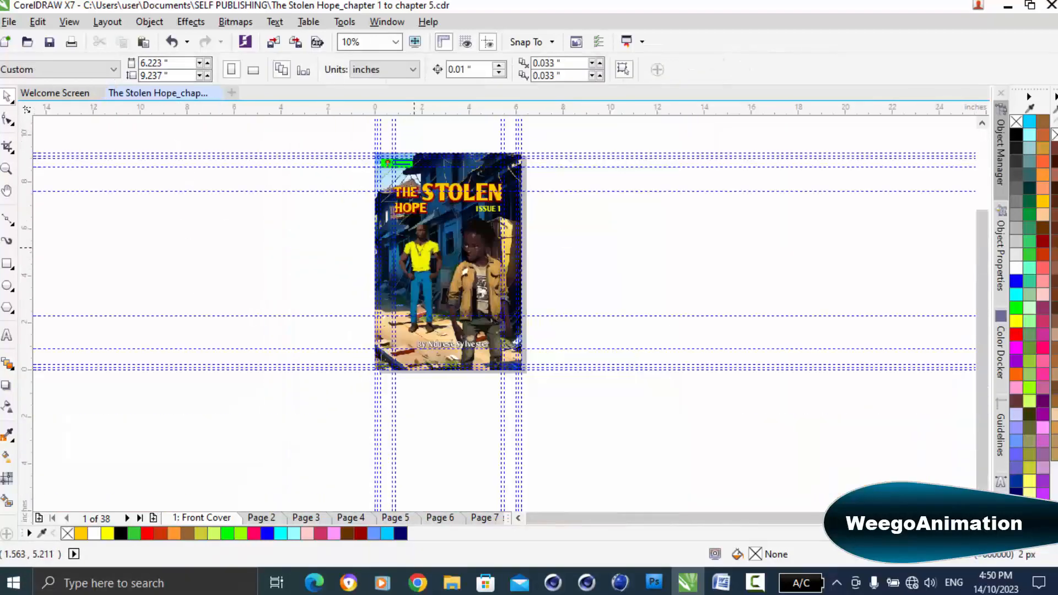
Import IMG_3b.jpg from the SELF PUBLISHING folder onto page 7 and center it on the page.
key("Page_Down")
key("Page_Down")
key("Page_Down")
key("Page_Down")
key("Page_Down")
key("Page_Down")
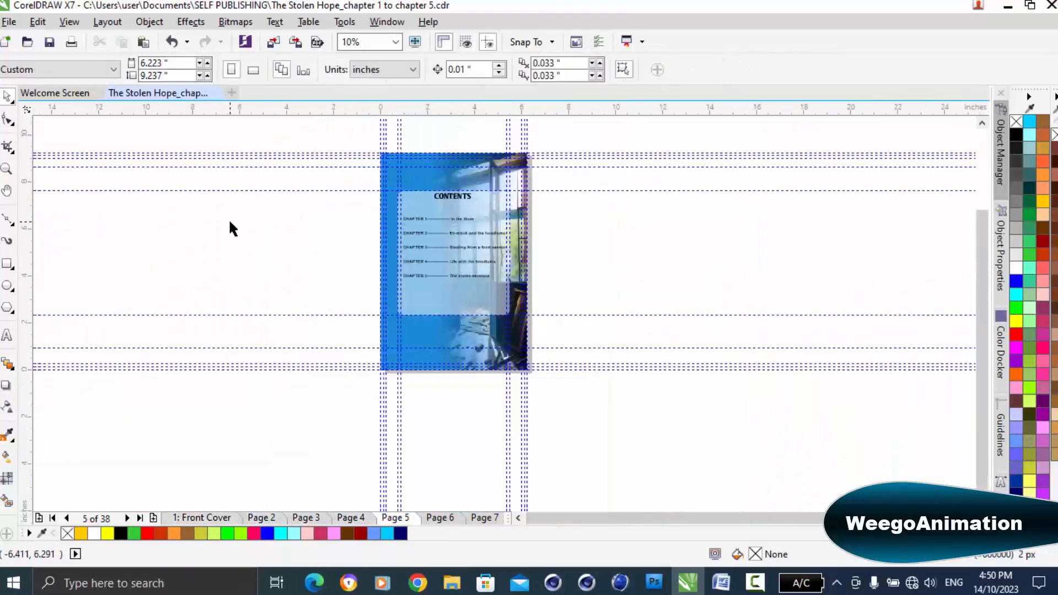
key("ctrl+i")
left_click_drag(684, 212, 682, 267)
double_click(343, 277)
left_click(312, 207)
key("p")
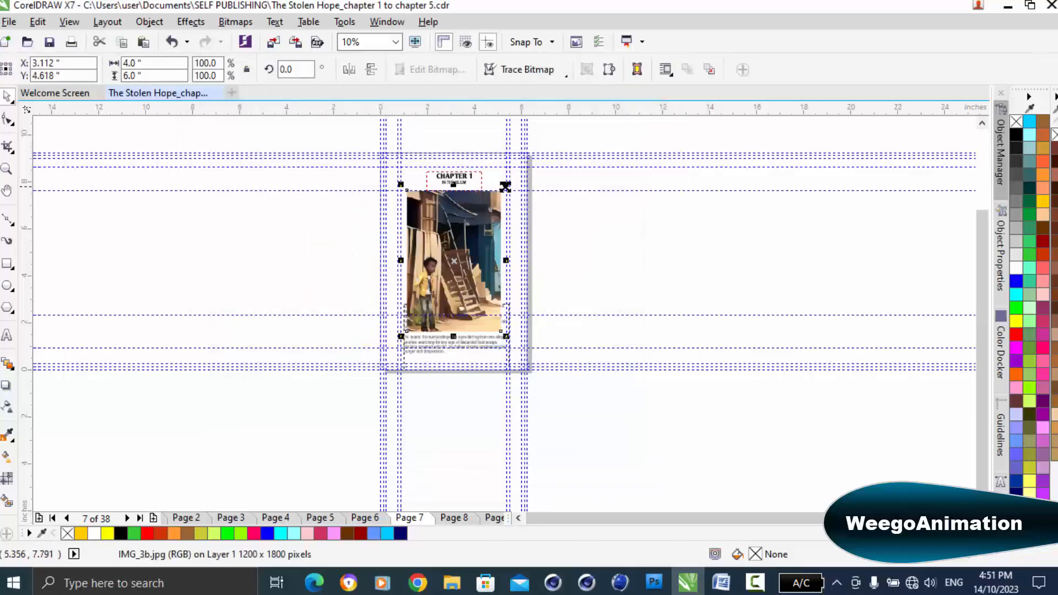
Stretch the boy illustration to fill page 7 at 6.223 by 9.237 inches.
left_click_drag(505, 187, 531, 149)
scroll(518, 215, "up", 2)
left_click_drag(564, 443, 568, 442)
scroll(562, 438, "down", 2)
scroll(461, 449, "up", 2)
left_click_drag(232, 391, 227, 391)
scroll(471, 328, "down", 2)
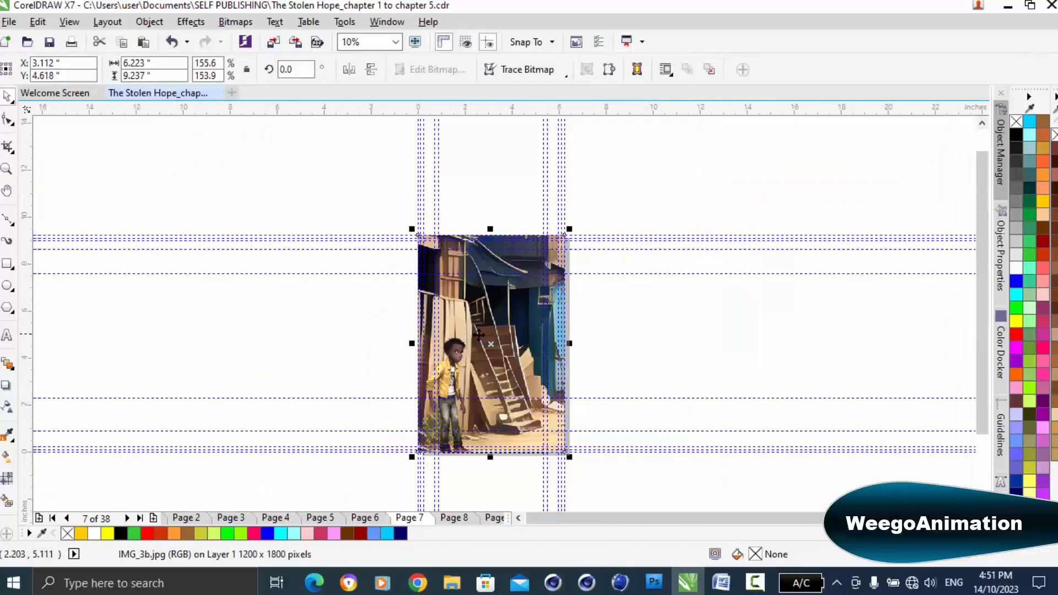
Send the boy illustration behind the chapter heading and story text on page 7.
key("shift+Page_Down")
scroll(480, 440, "up", 1)
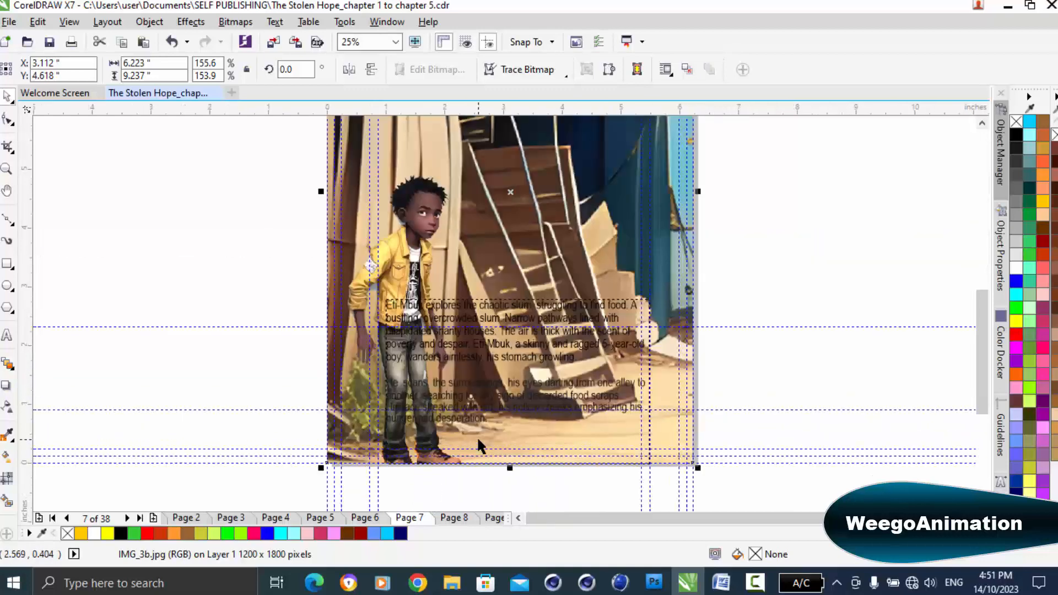
scroll(477, 435, "down", 2)
Apply a vertical gradient transparency that fades the upper part of the boy illustration into the white page.
left_click(7, 407)
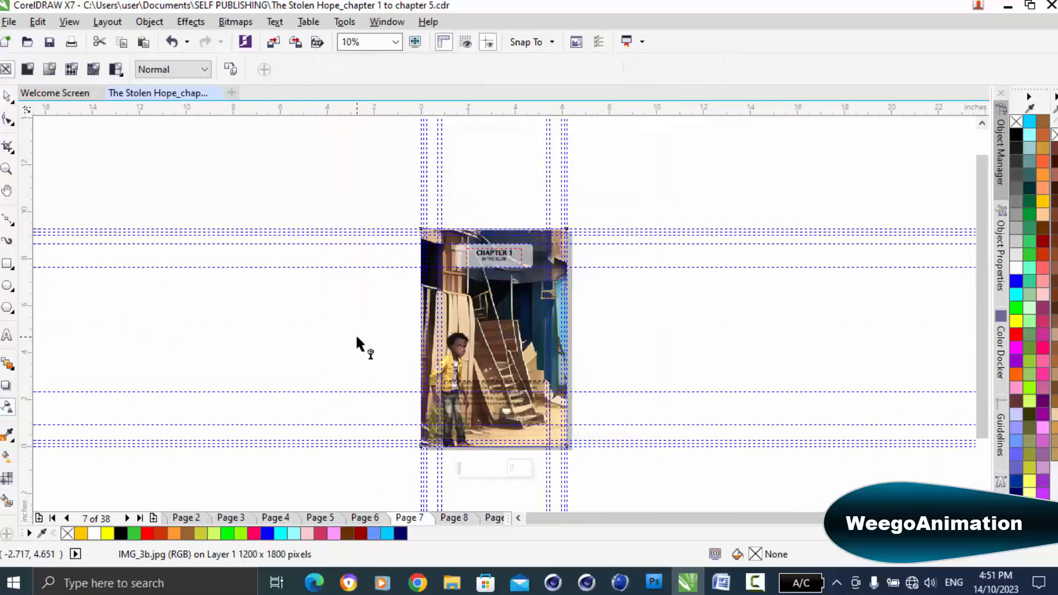
left_click_drag(485, 254, 488, 301)
left_click(7, 96)
left_click(279, 319)
Move the story paragraph from the boy's legs up to just below the CHAPTER 1 heading.
scroll(479, 399, "up", 2)
scroll(480, 392, "down", 1)
left_click(503, 404)
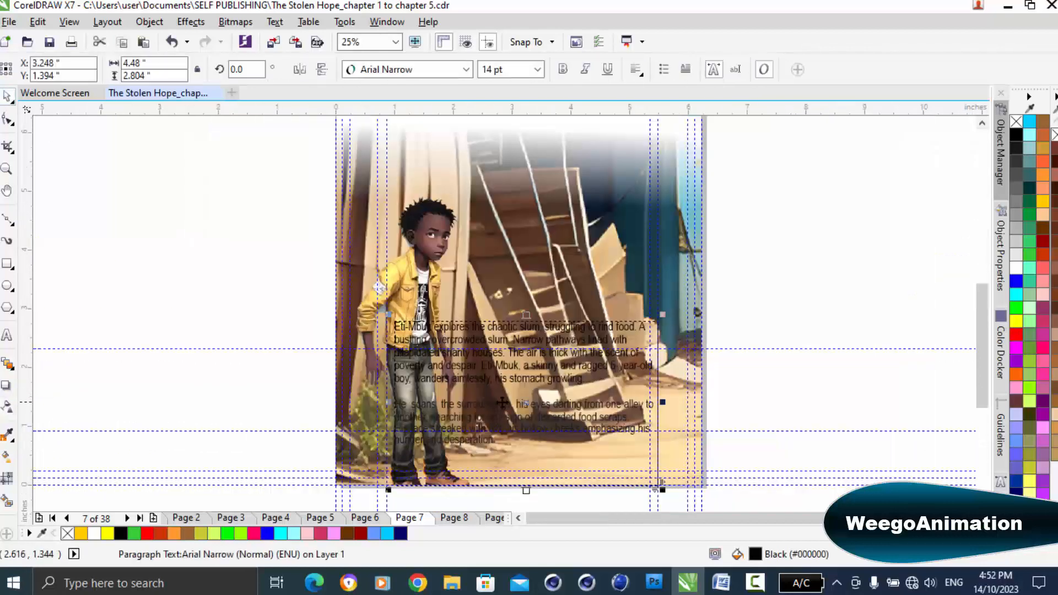
left_click_drag(525, 409, 524, 229)
scroll(523, 275, "down", 1)
left_click_drag(524, 275, 551, 226)
scroll(506, 203, "up", 2)
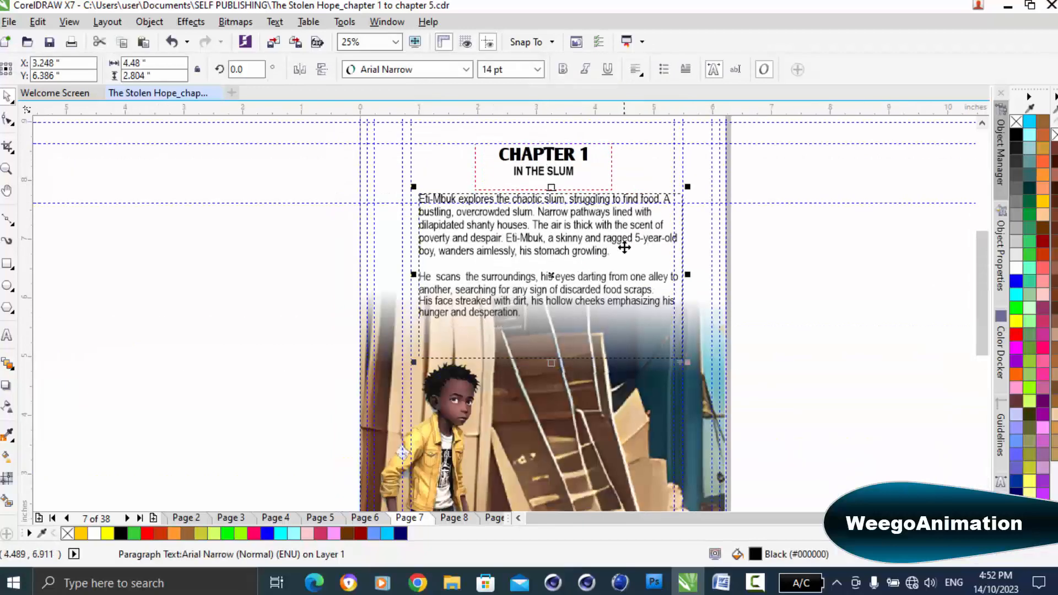
left_click(775, 320)
scroll(570, 316, "down", 2)
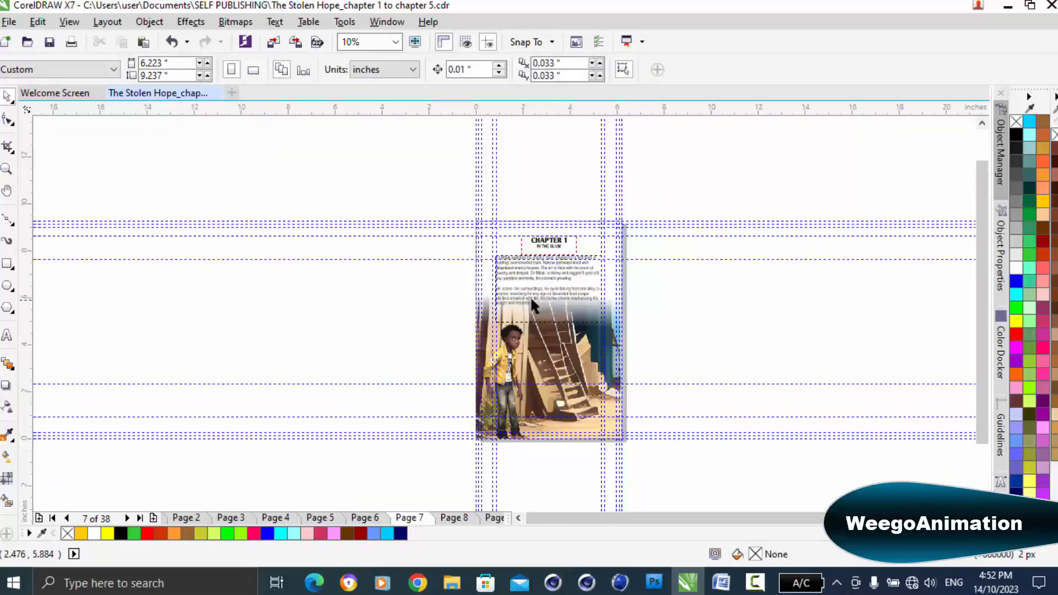
Examine the story text, the faded edge and the boy's figure on page 7 up close.
scroll(530, 296, "up", 2)
scroll(530, 296, "down", 2)
scroll(553, 227, "up", 3)
scroll(522, 316, "down", 1)
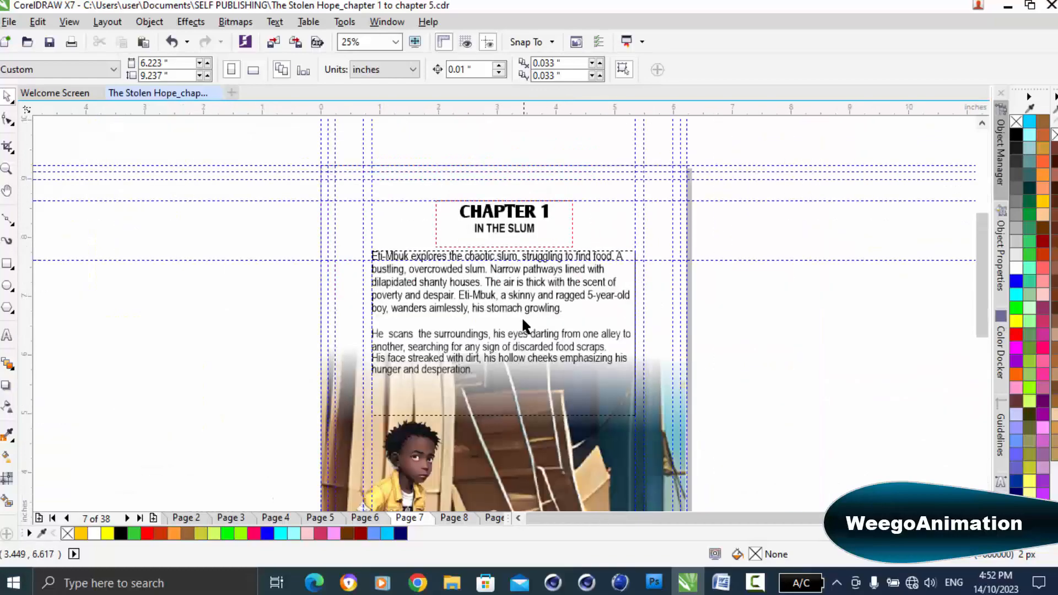
scroll(524, 364, "up", 3)
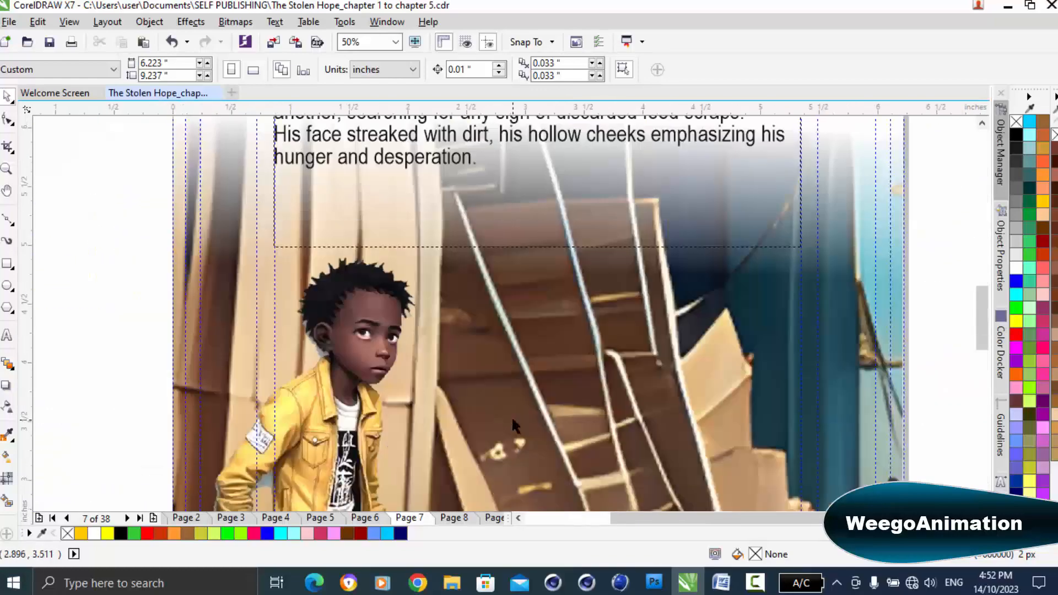
scroll(345, 352, "down", 3)
scroll(358, 462, "up", 2)
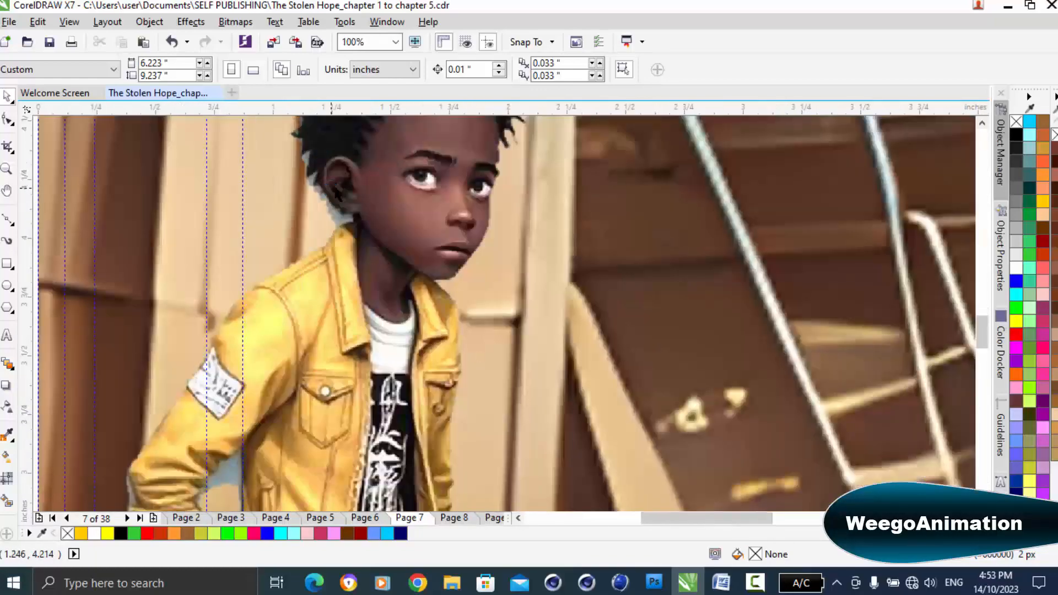
scroll(432, 289, "down", 1)
scroll(352, 340, "up", 1)
scroll(231, 309, "down", 3)
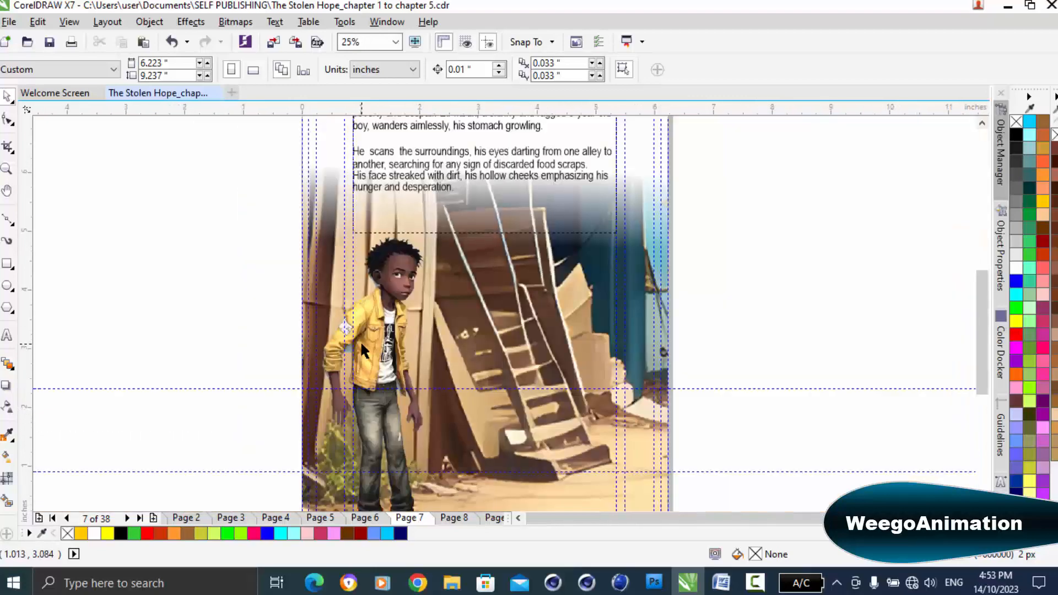
Go back to the front cover and page through the front matter up to the Chapter 1 page.
left_click(53, 517)
left_click(518, 518)
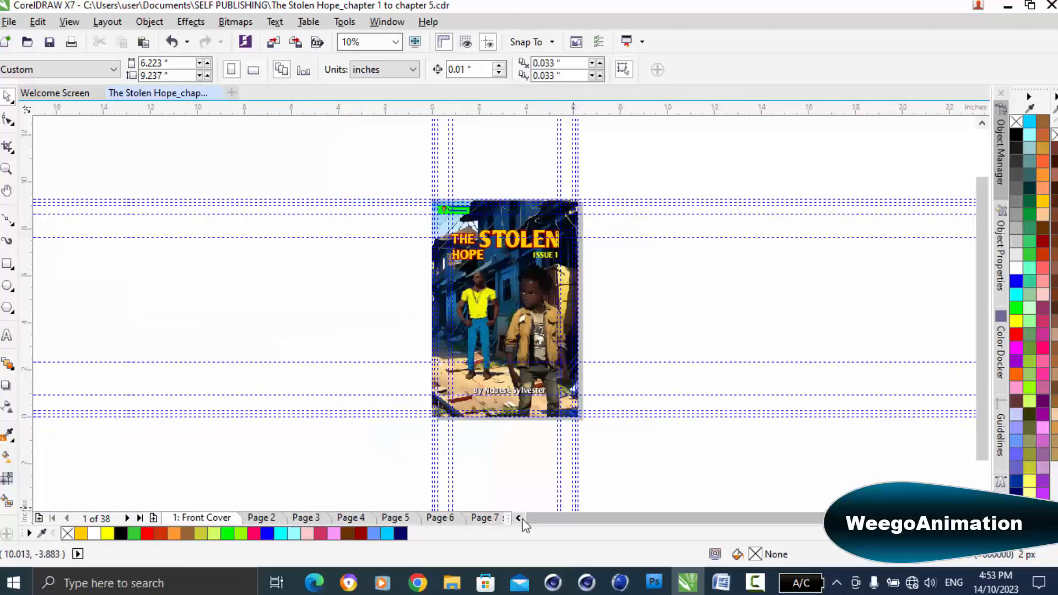
left_click(518, 518)
left_click(970, 518)
key("Page_Down")
key("Page_Down")
key("Page_Down")
key("Page_Down")
key("Page_Down")
key("Page_Down")
key("Page_Down")
key("Page_Down")
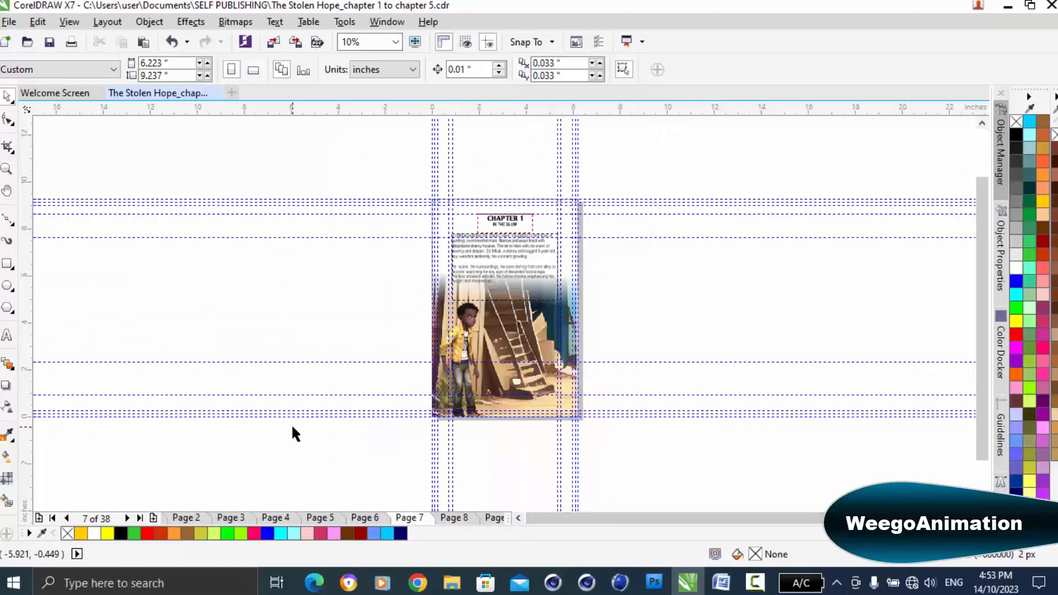
Review the pages around Chapter 1 and examine the finished layout of page 7.
key("Page_Up")
key("Page_Up")
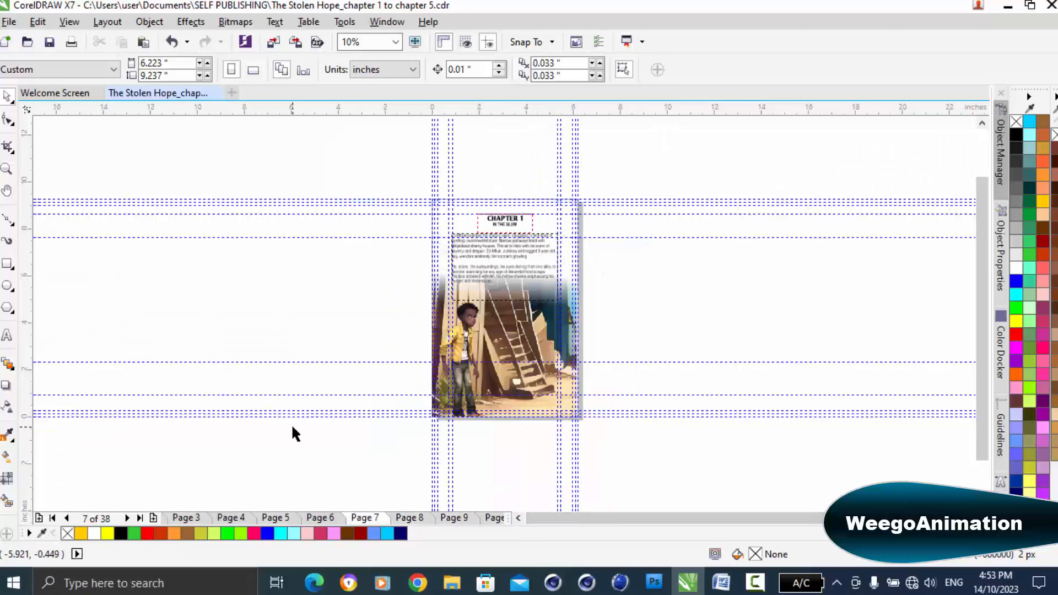
key("Page_Down")
key("Page_Down")
key("Page_Down")
key("Page_Down")
key("Page_Up")
key("Page_Up")
key("Page_Up")
key("Page_Up")
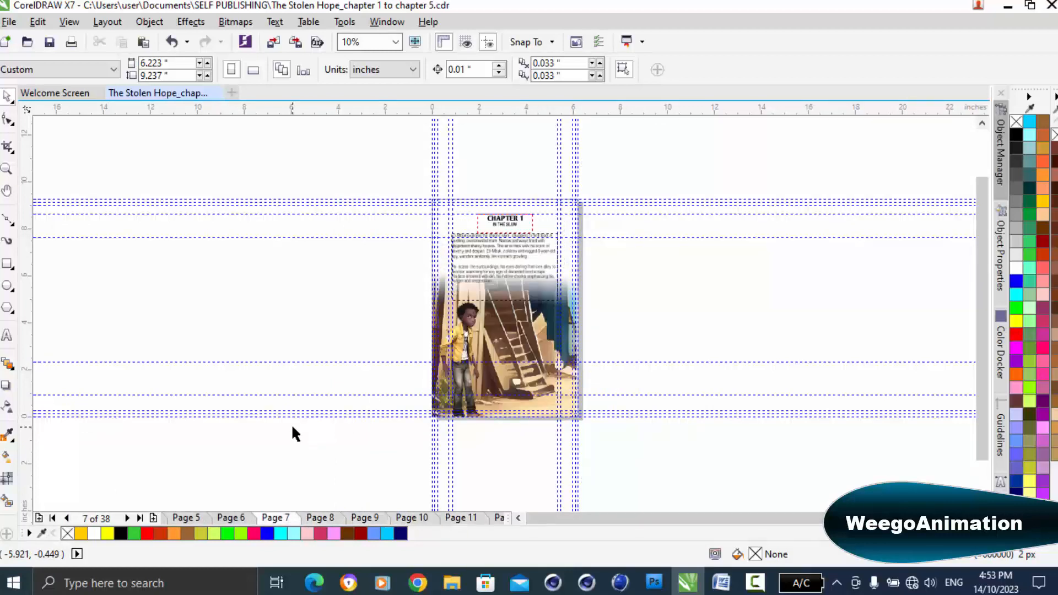
scroll(484, 326, "up", 2)
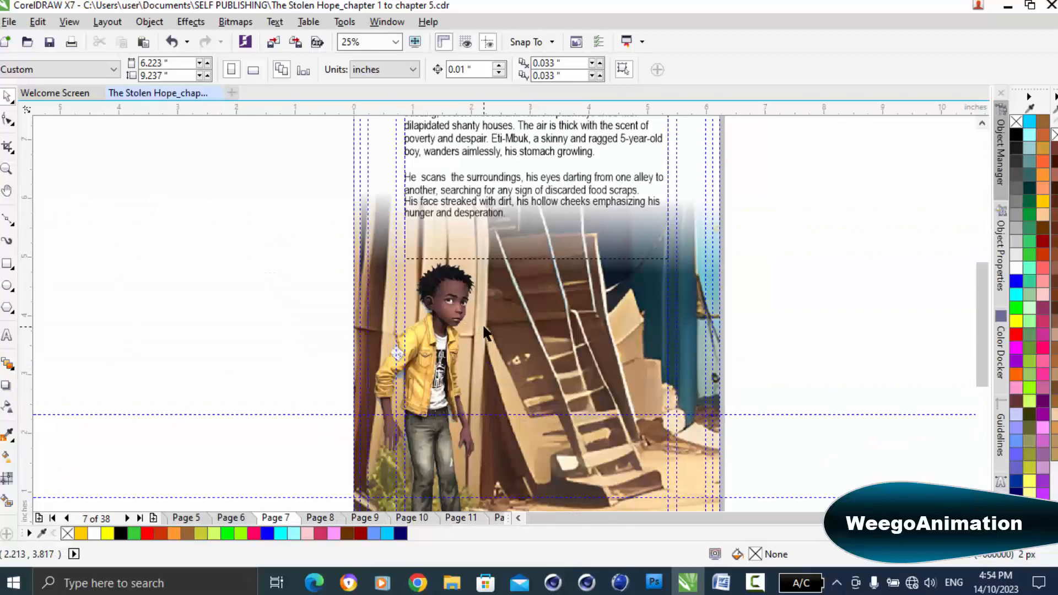
scroll(484, 326, "down", 2)
Return to the front cover and publish the book as a PDF named The Stolen Hope _ in the SELF PUBLISHING folder.
left_click(52, 518)
left_click(317, 41)
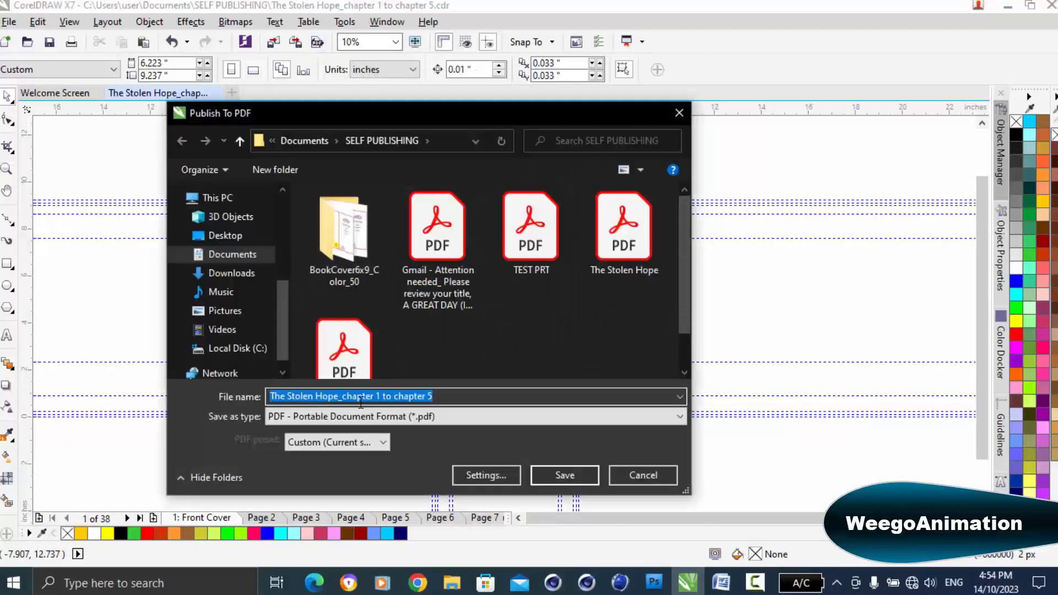
left_click(624, 231)
left_click(357, 395)
type(")")
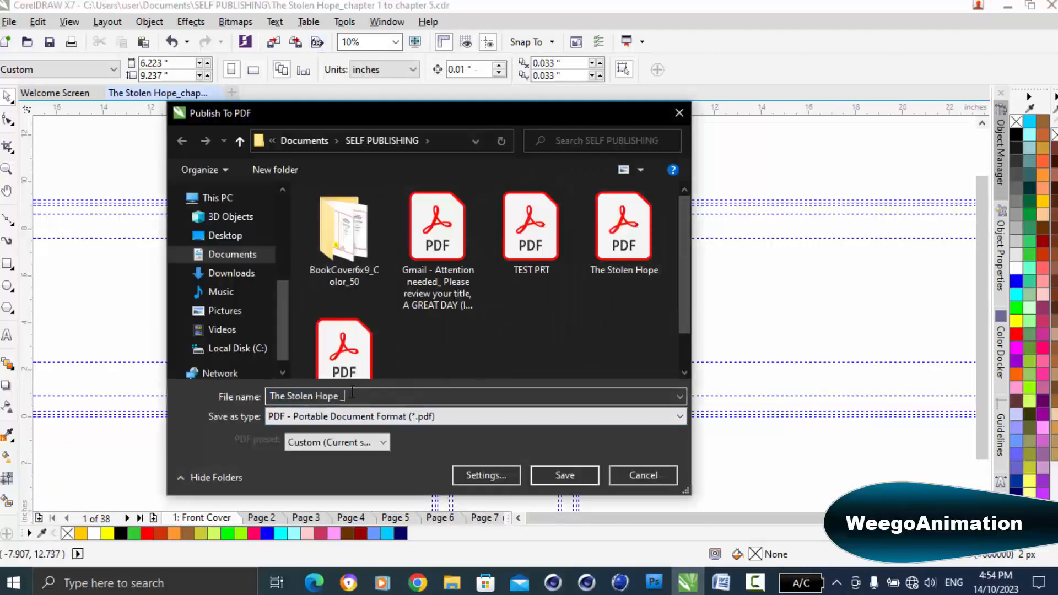
left_click(567, 474)
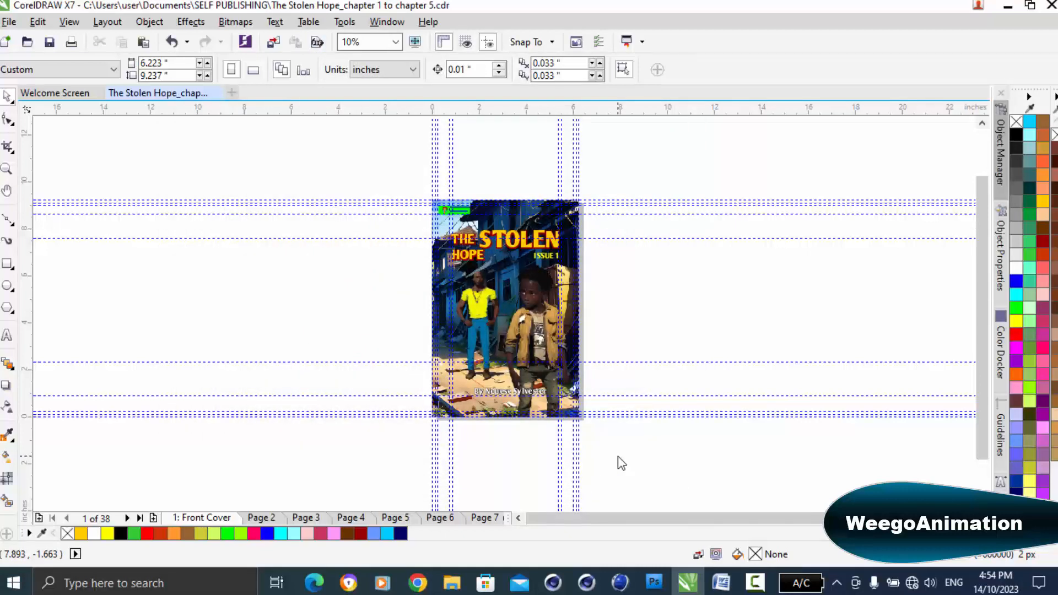
Check the closing pages around the back cover and the About the Author page, and return to the front cover.
left_click(140, 518)
key("Page_Up")
key("Page_Up")
key("Page_Down")
key("Page_Down")
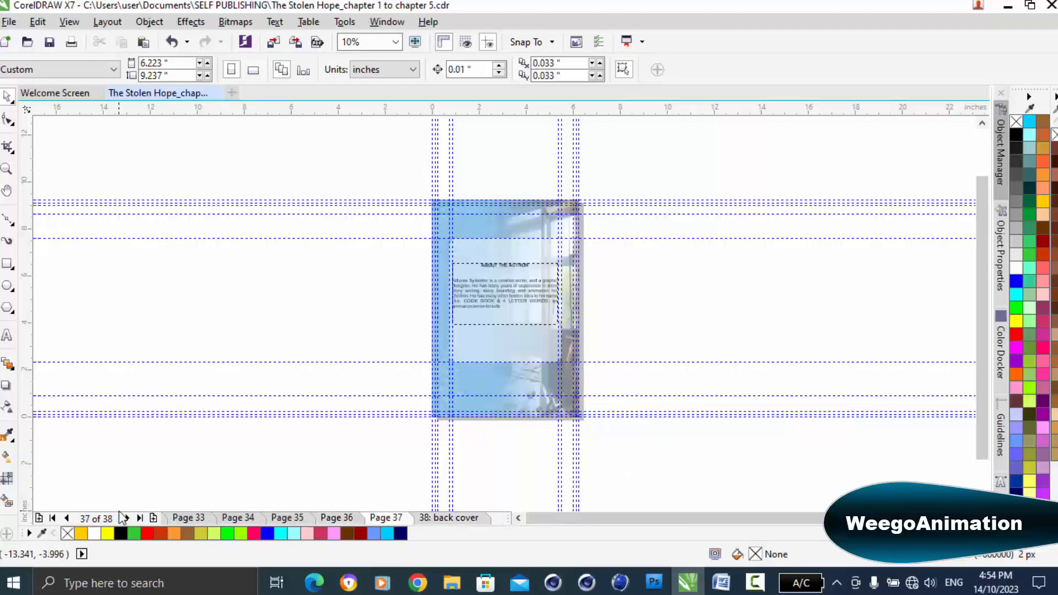
left_click(53, 517)
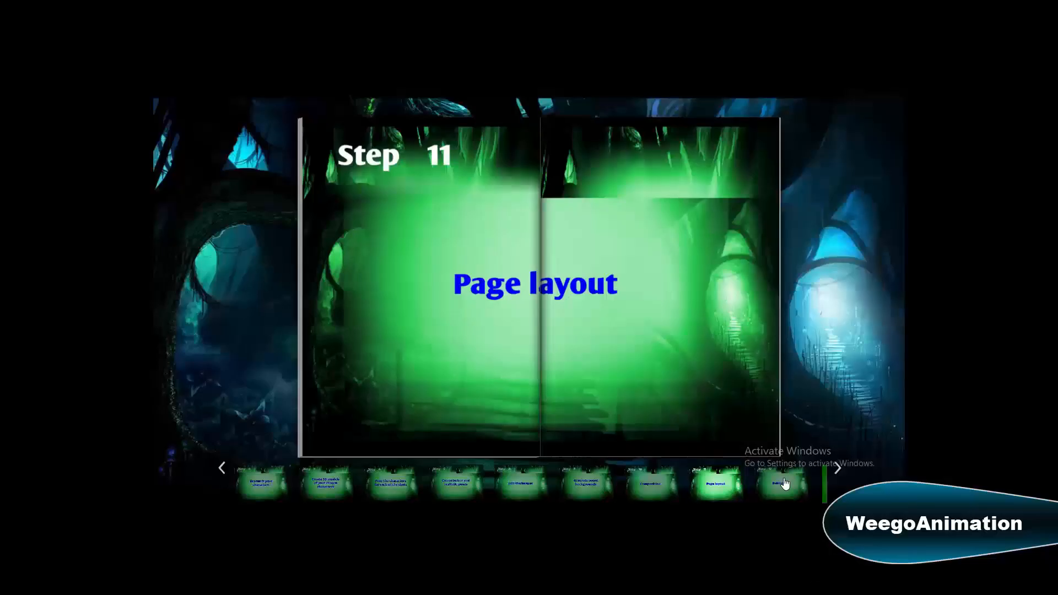
Show the slide after Step 11, and browse the book's flipbook from the copyright page to the Chapter 1 opening spread.
left_click(784, 483)
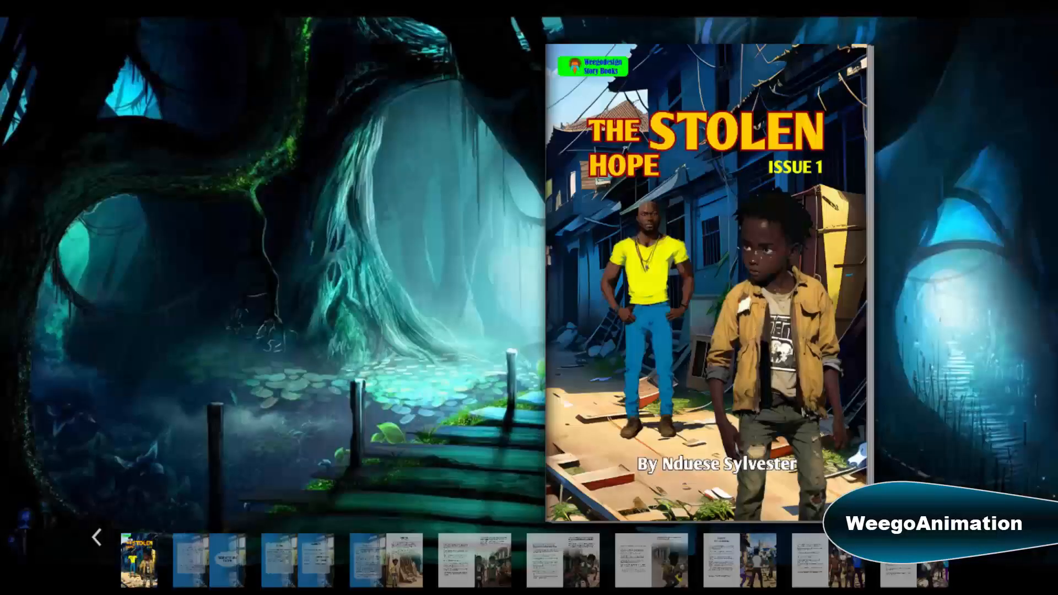
left_click(205, 570)
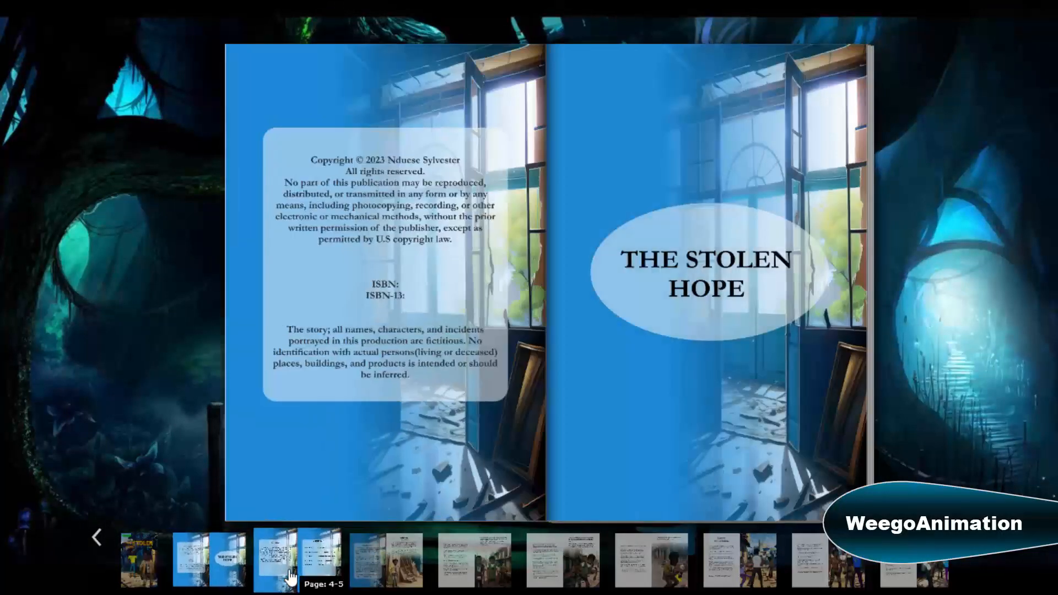
left_click(290, 578)
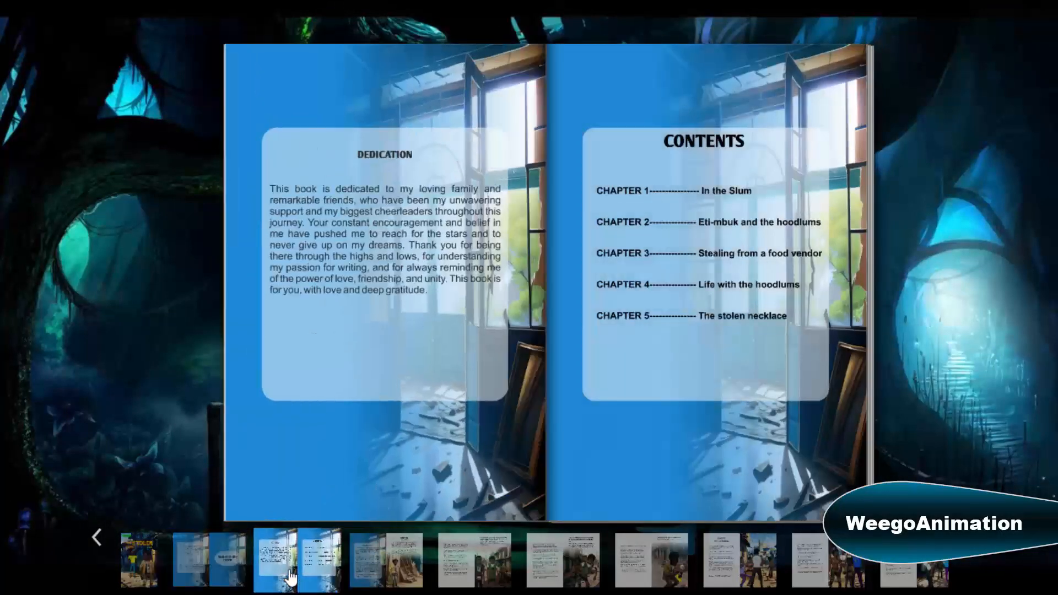
left_click(380, 574)
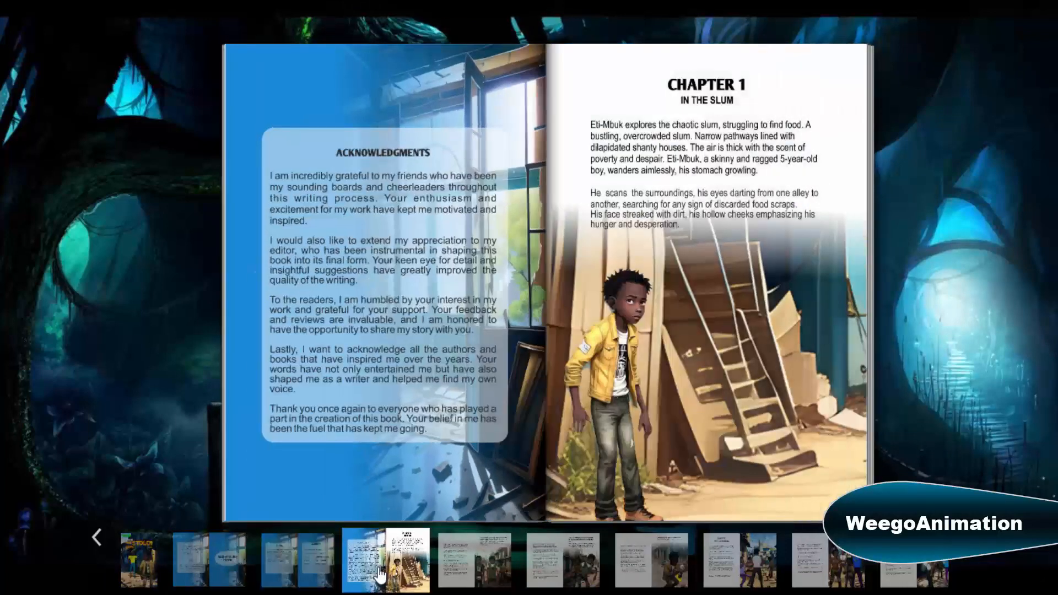
Browse the remaining Chapter 1 spreads and both Chapter 2 spreads of the flipbook.
left_click(467, 573)
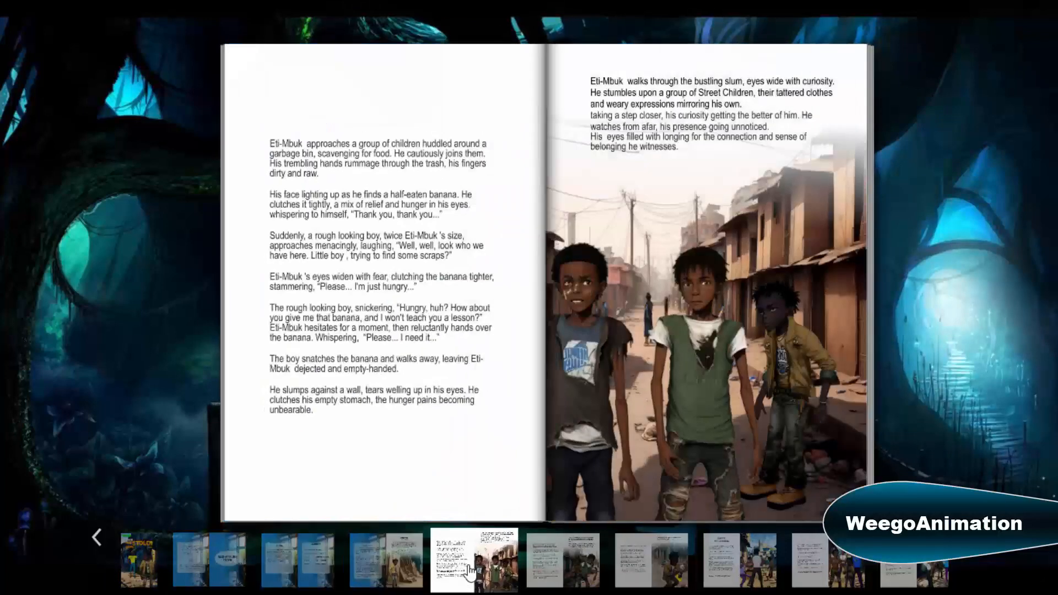
left_click(559, 565)
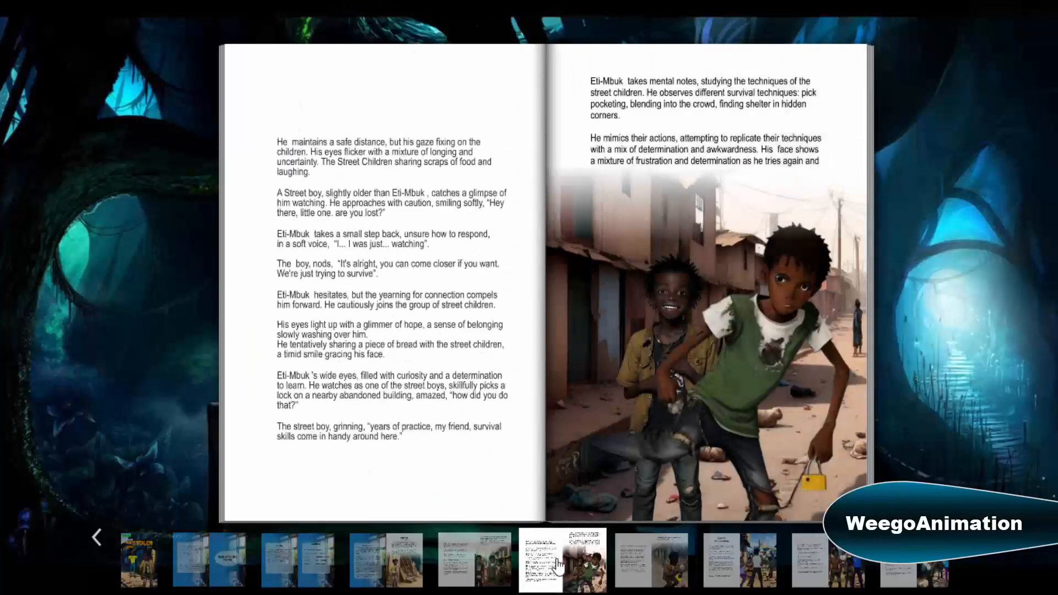
left_click(639, 567)
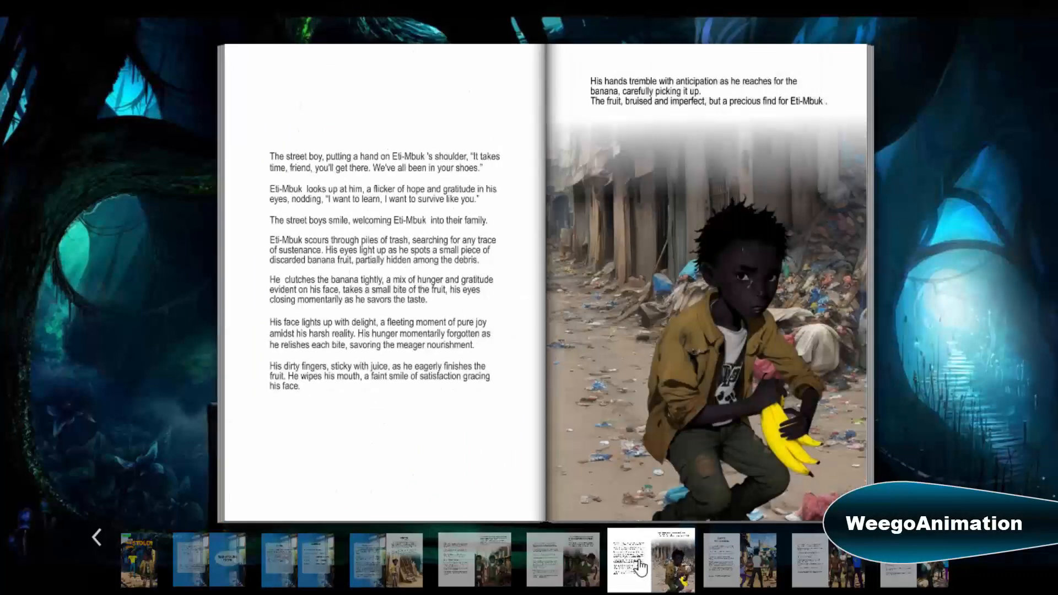
left_click(748, 565)
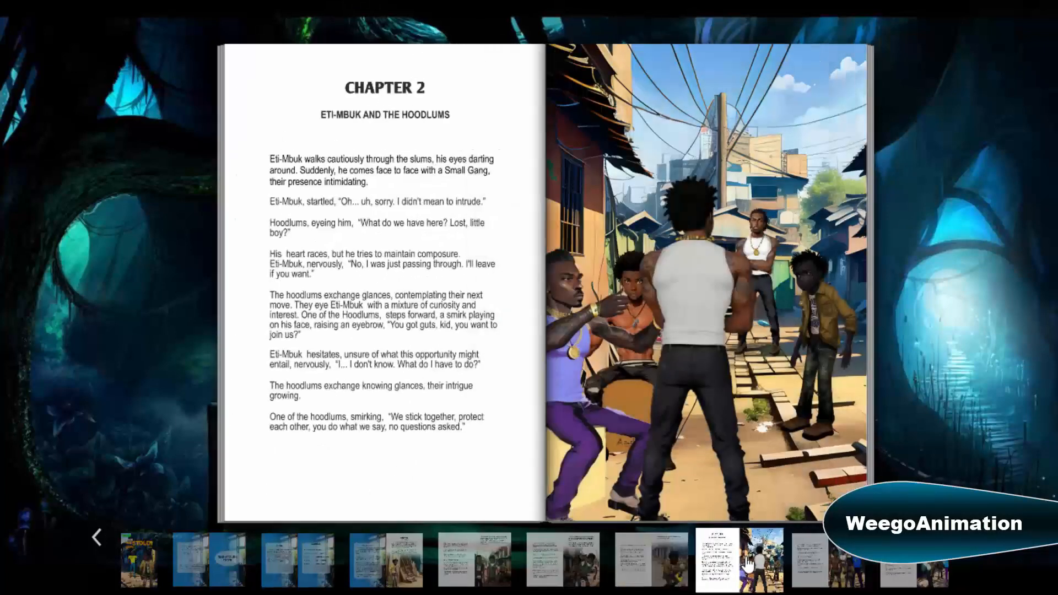
left_click(837, 573)
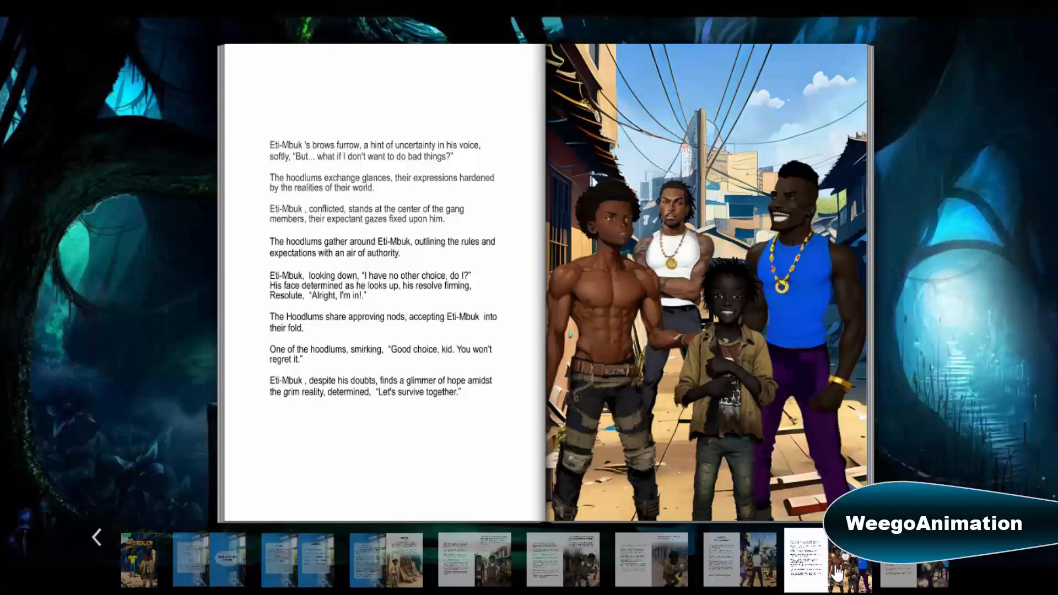
Browse the flipbook from the Chapter 3 opening spread to the spread where Eti-Mbuk eyes the wealthy woman's necklace.
left_click(905, 572)
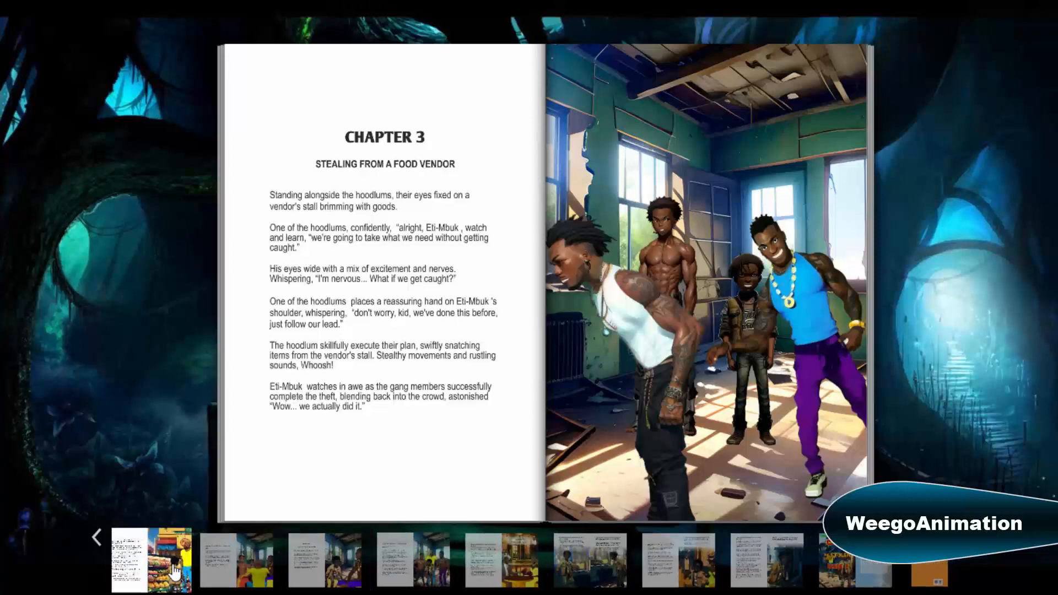
left_click(175, 573)
left_click(275, 562)
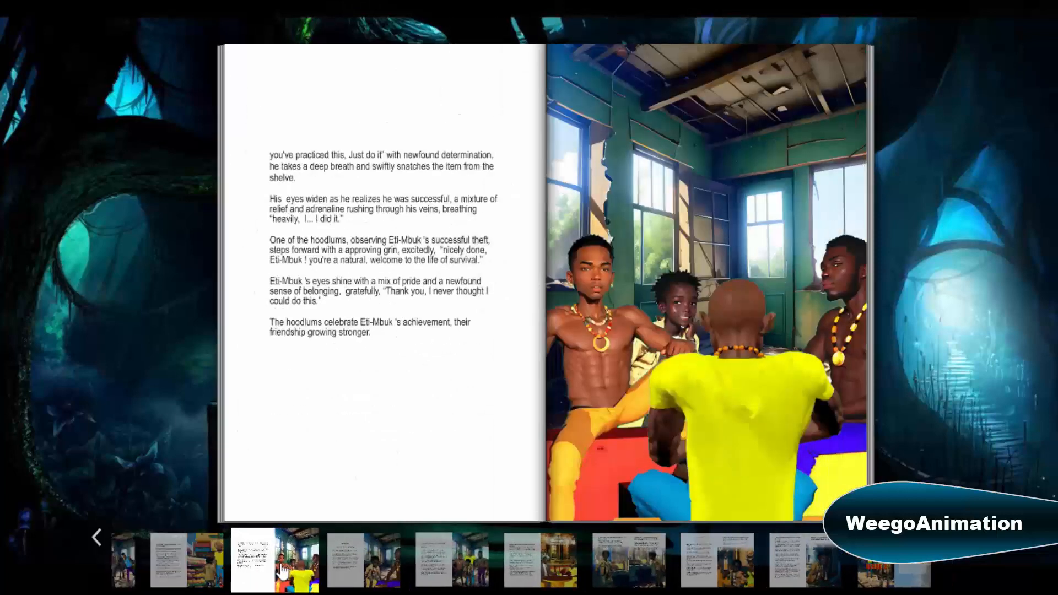
left_click(364, 570)
left_click(451, 562)
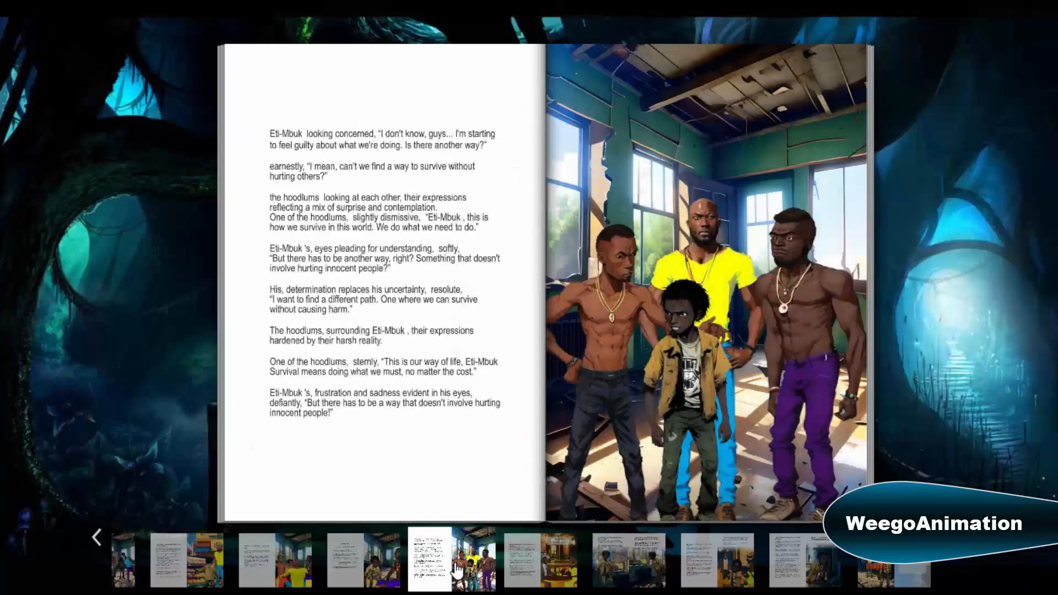
left_click(556, 565)
left_click(634, 568)
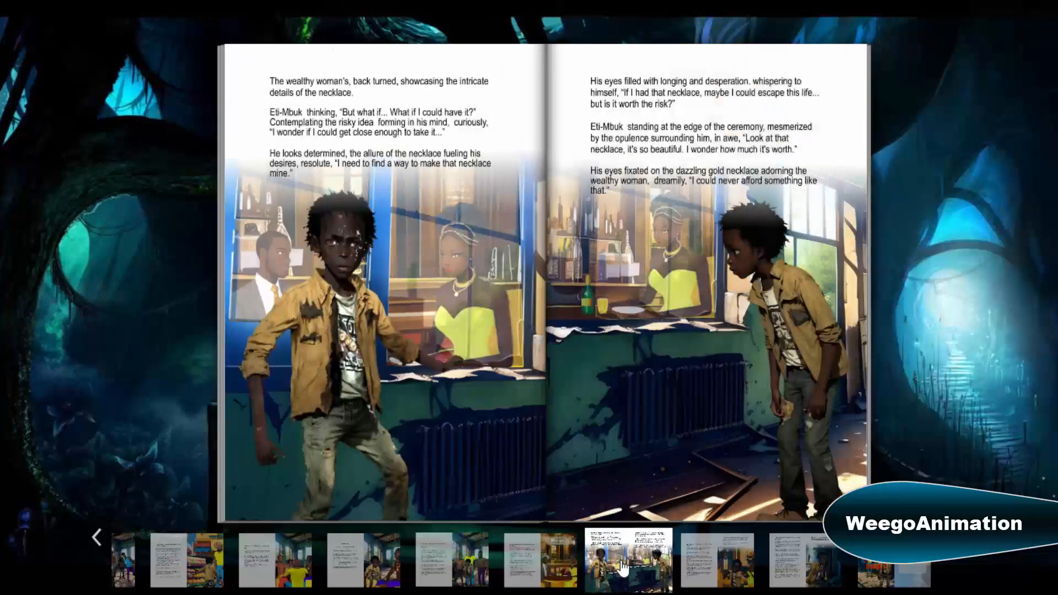